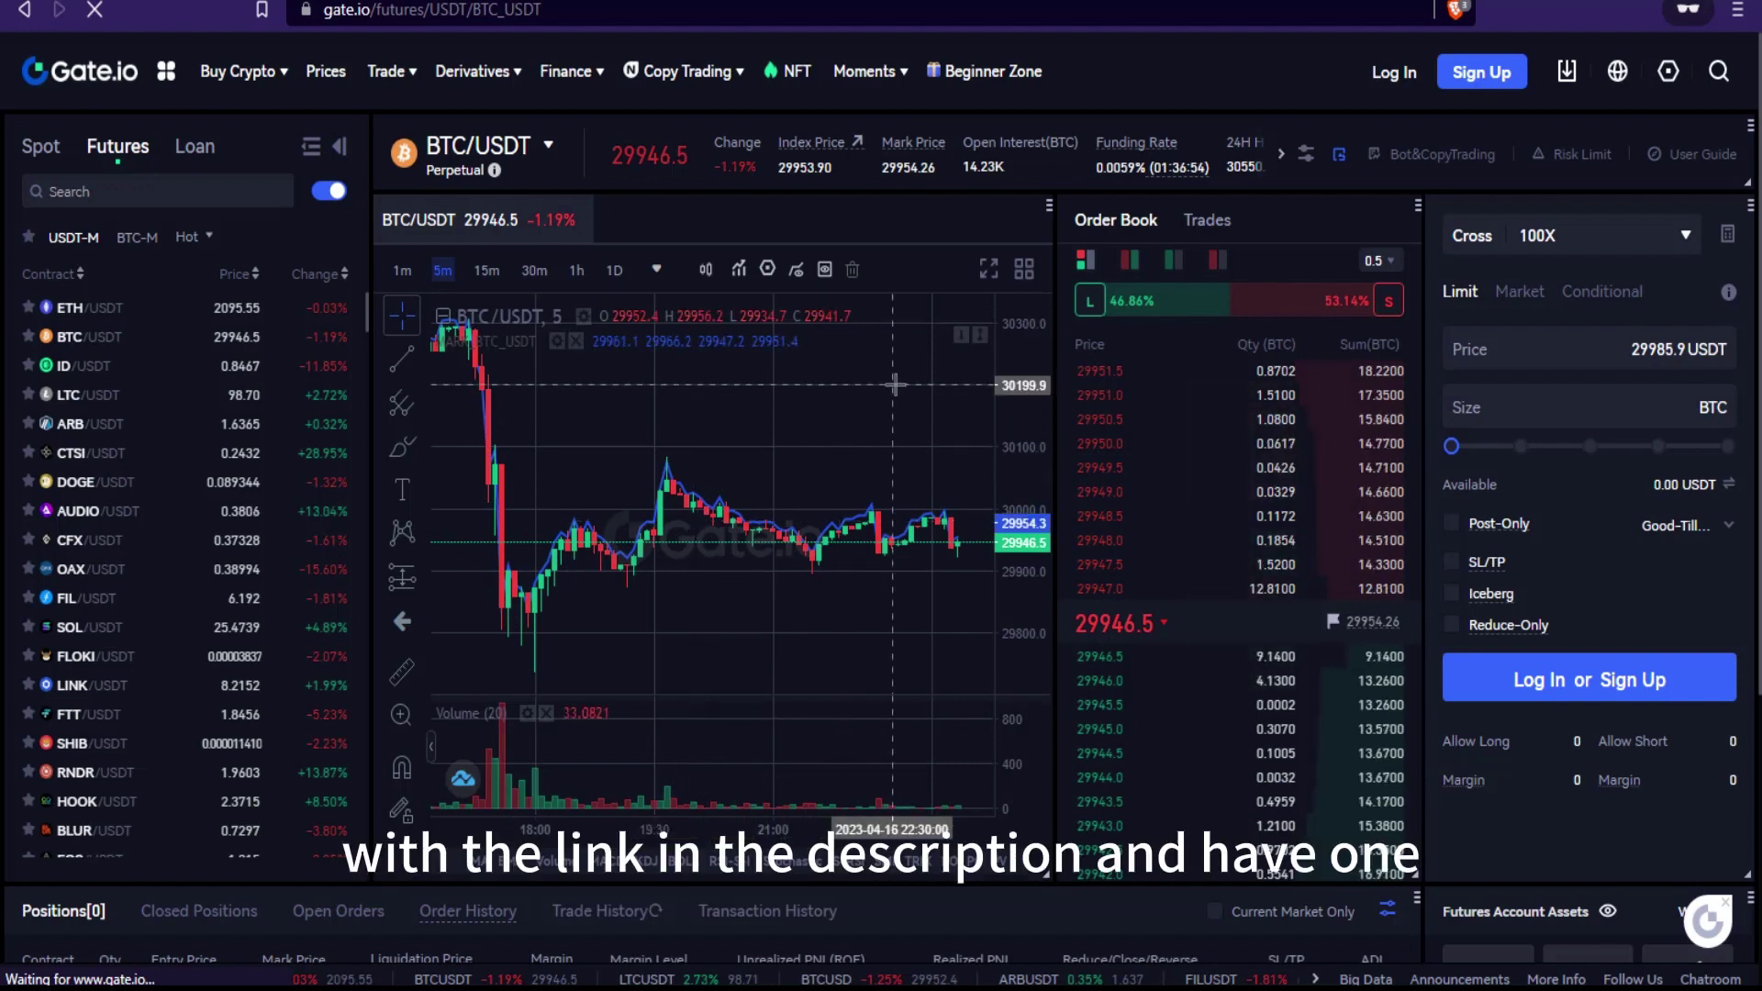
Switch from the Gate.io BTC/USDT futures page to the TradingView BTCUSDT 5-minute chart tab
{"action": "key", "text": "ctrl+Tab"}
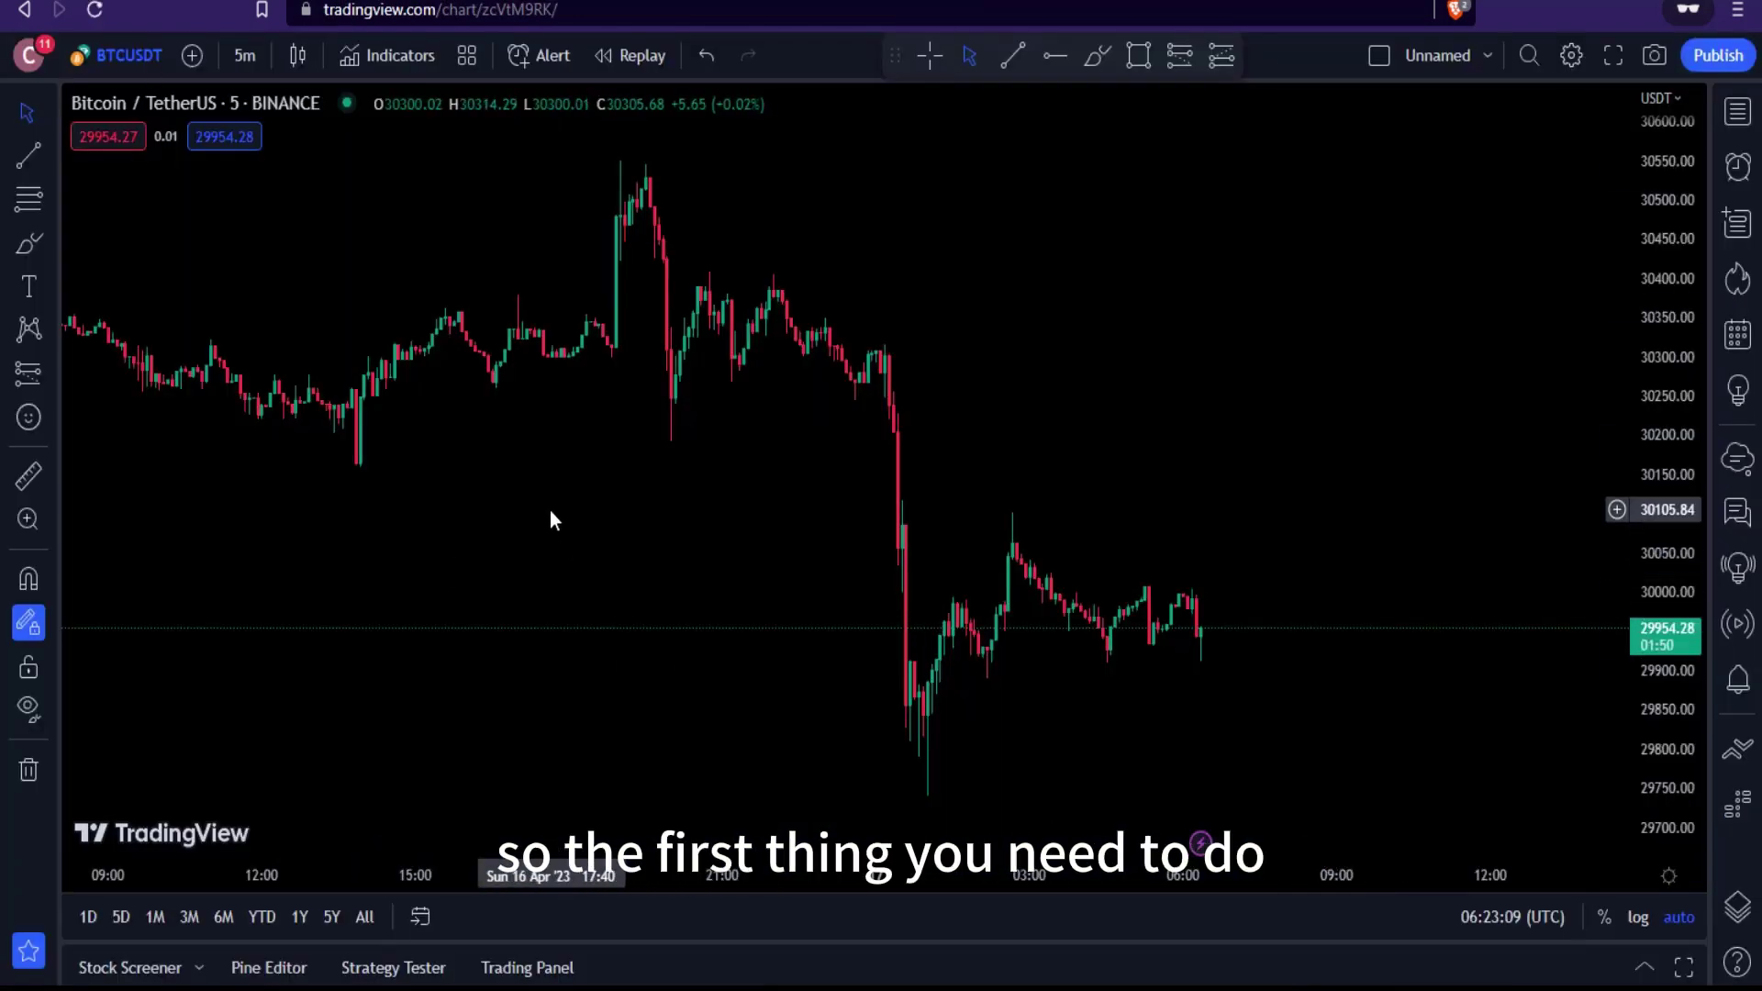
Search 'moving' and add Moving Average Exponential (EMA 9) to the BTCUSDT chart
{"action": "left_click", "coordinate": [389, 59]}
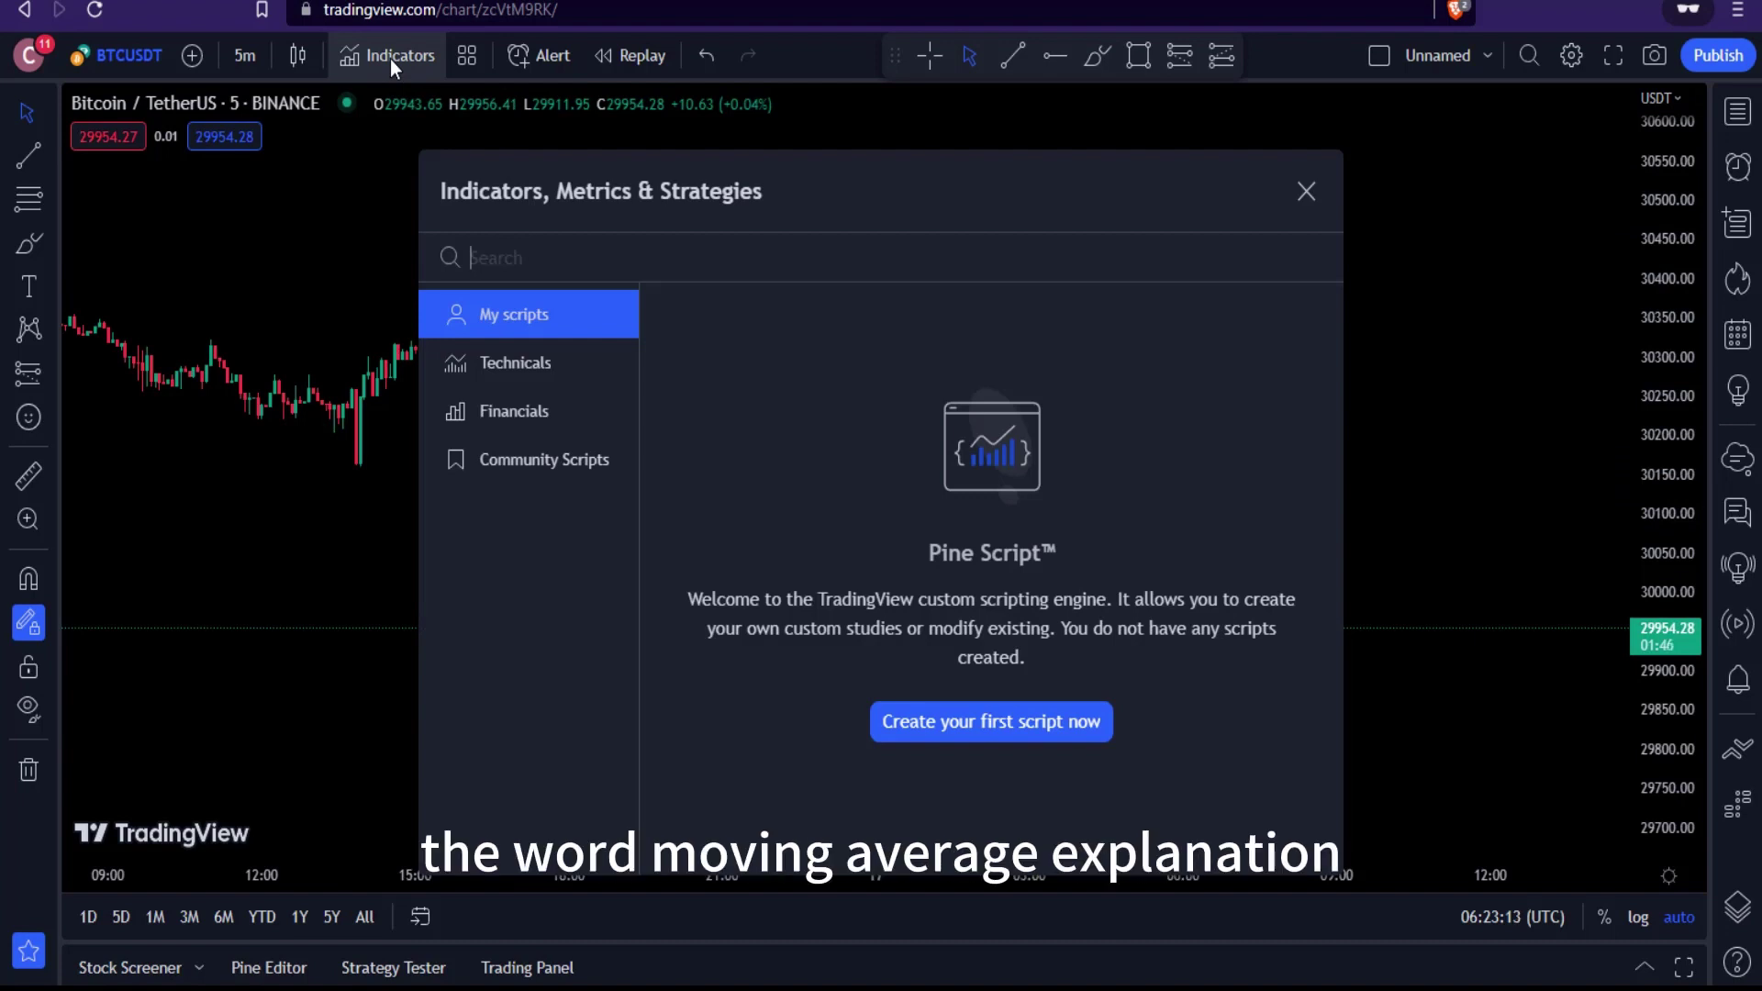
{"action": "type", "text": "moving"}
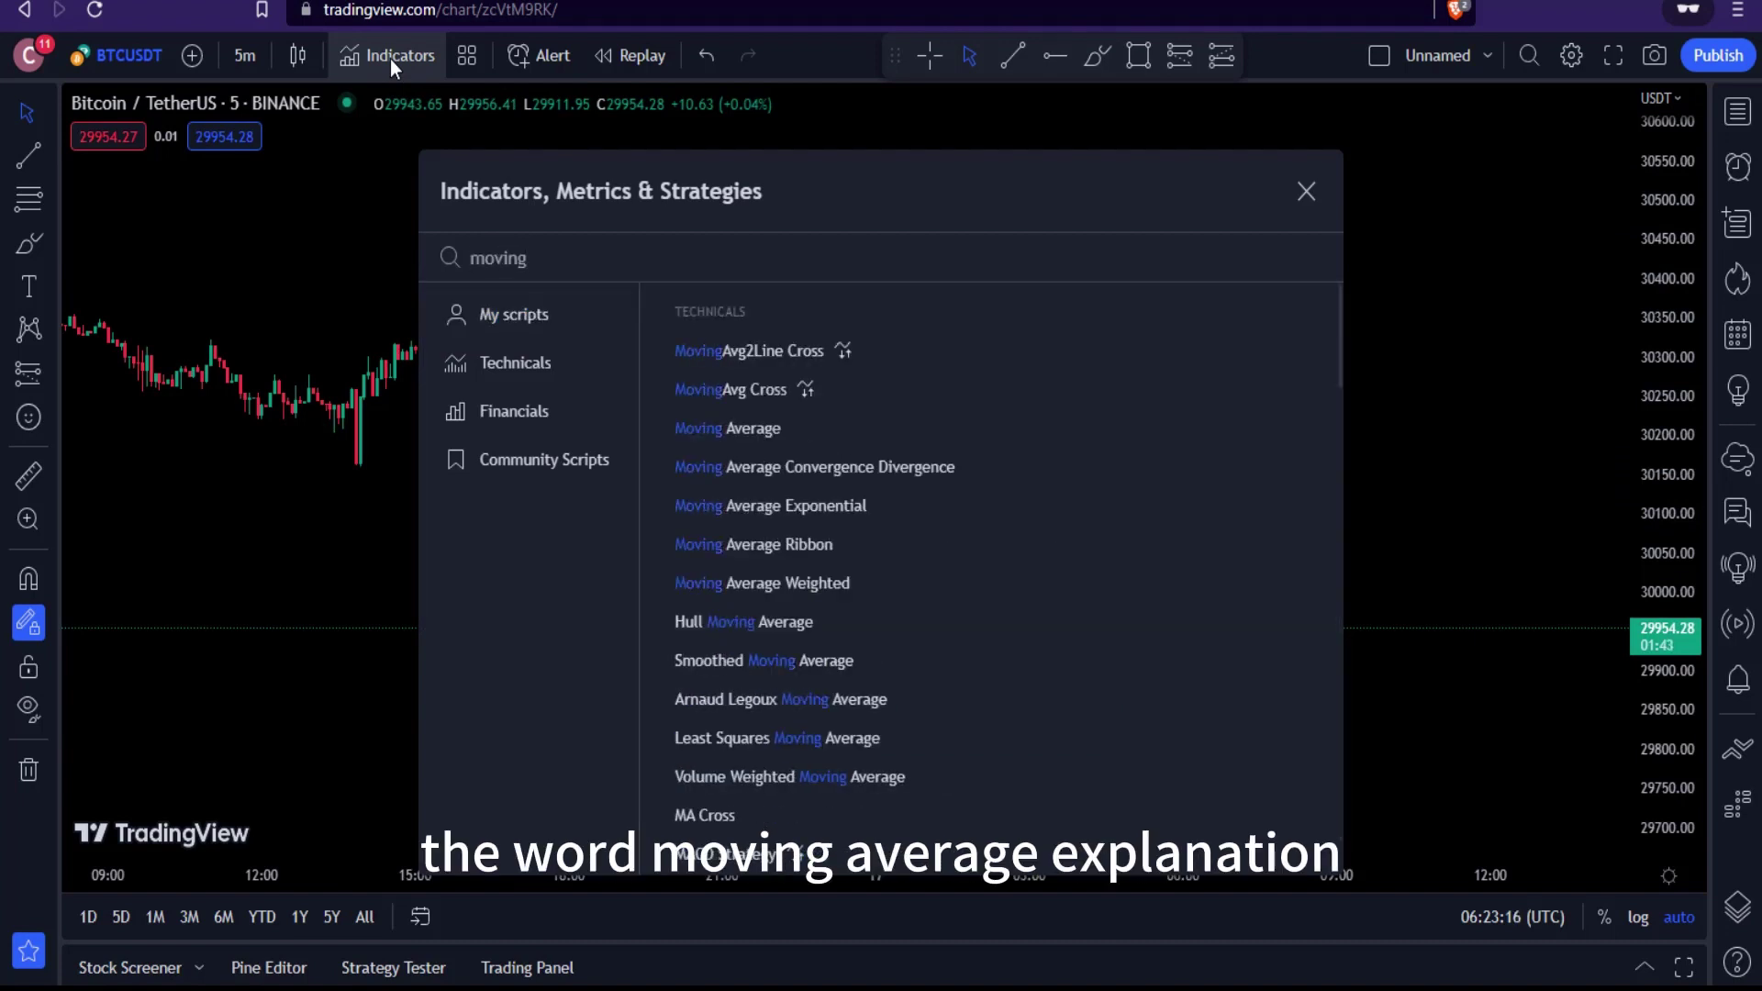
{"action": "left_click", "coordinate": [800, 499]}
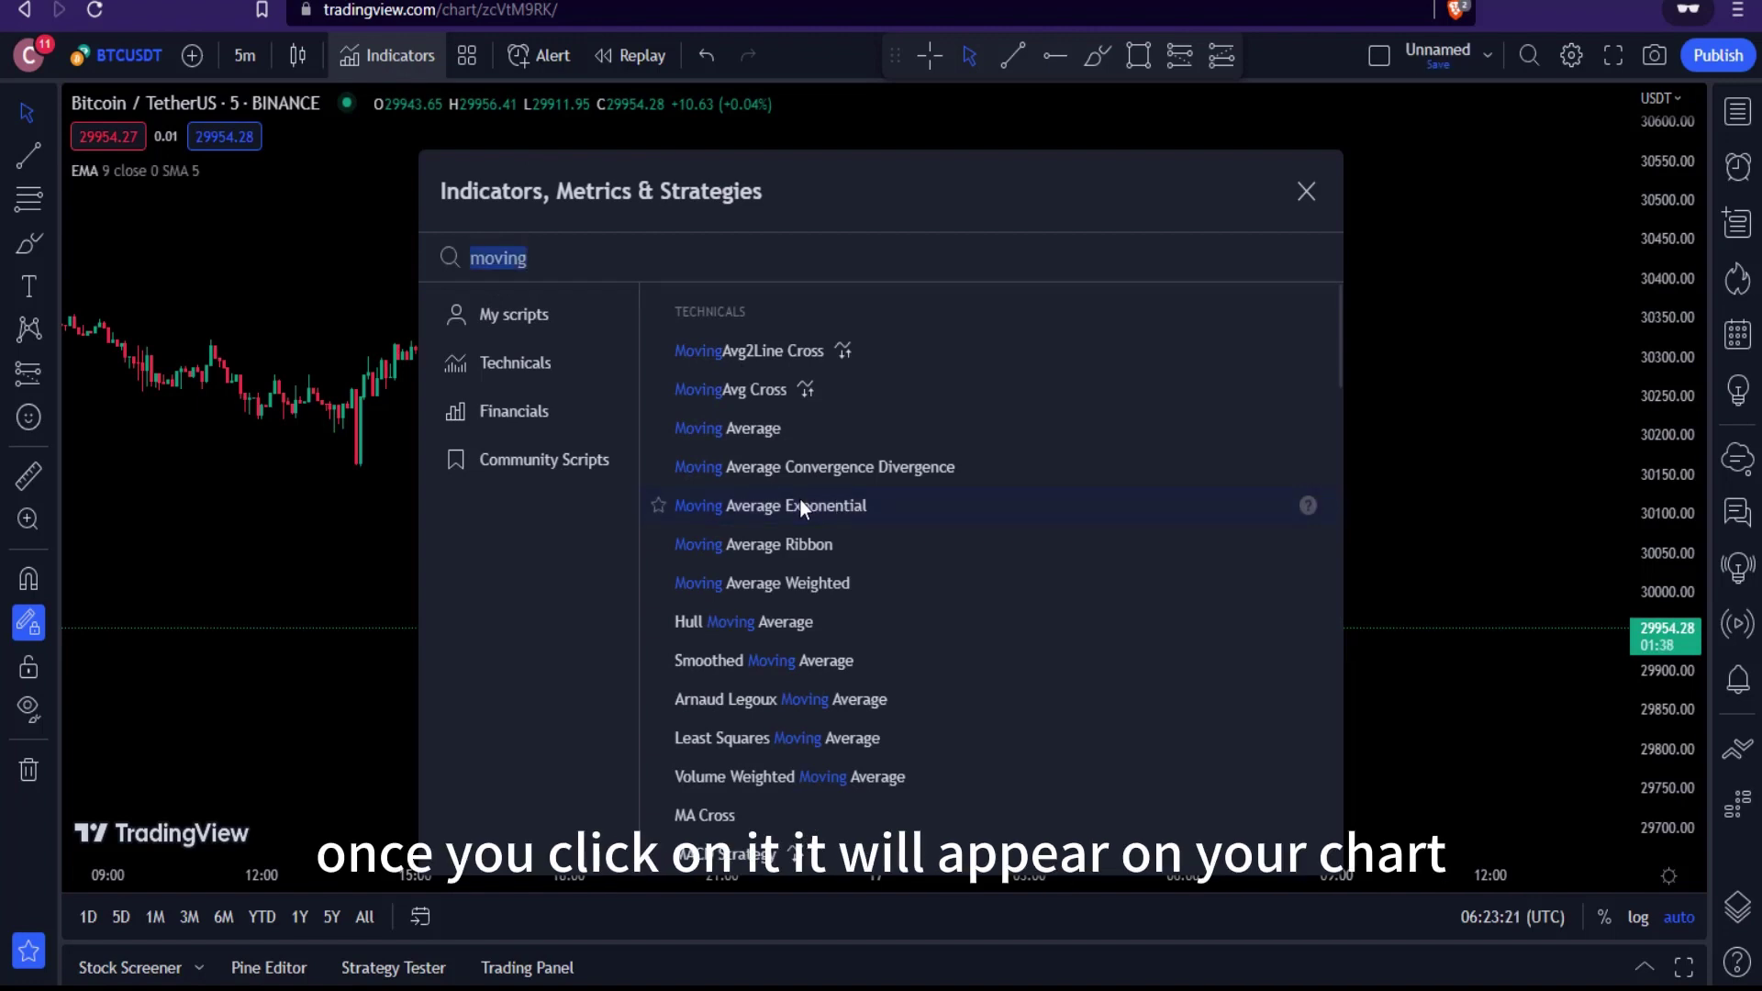
{"action": "left_click", "coordinate": [1306, 191]}
{"action": "mouse_move", "coordinate": [203, 177]}
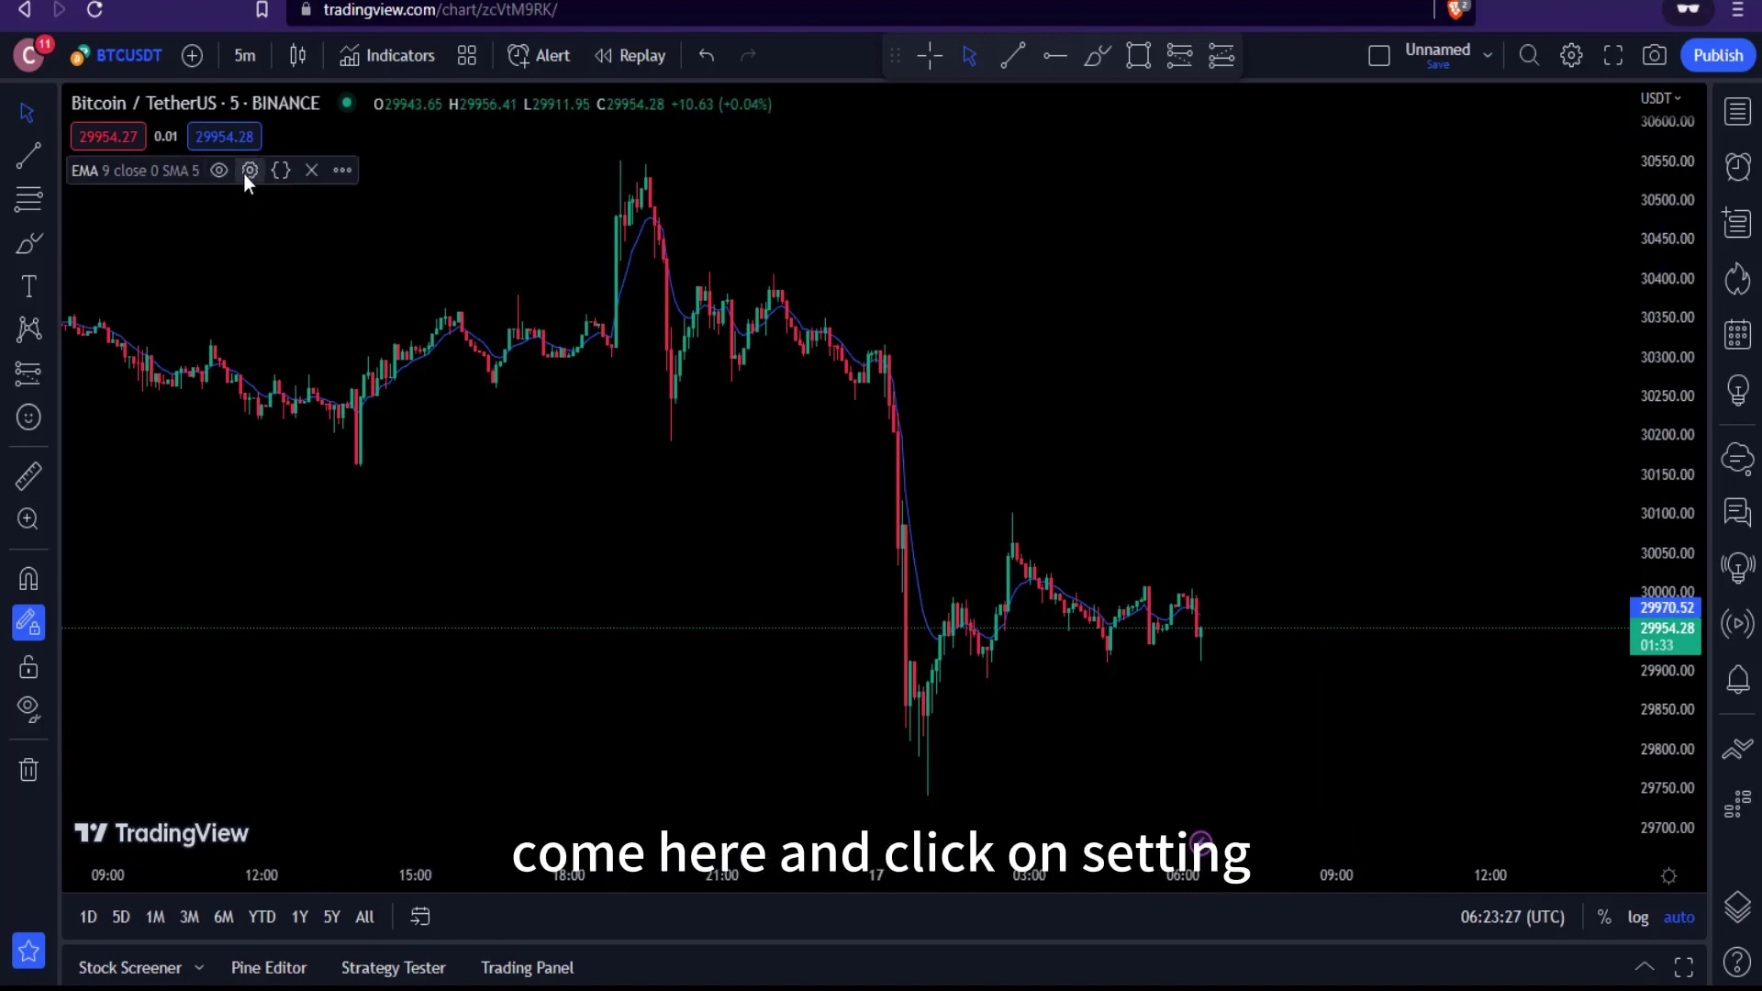
Give the EMA length 200 and draw it as a yellow line at the second thickness
{"action": "left_click", "coordinate": [246, 171]}
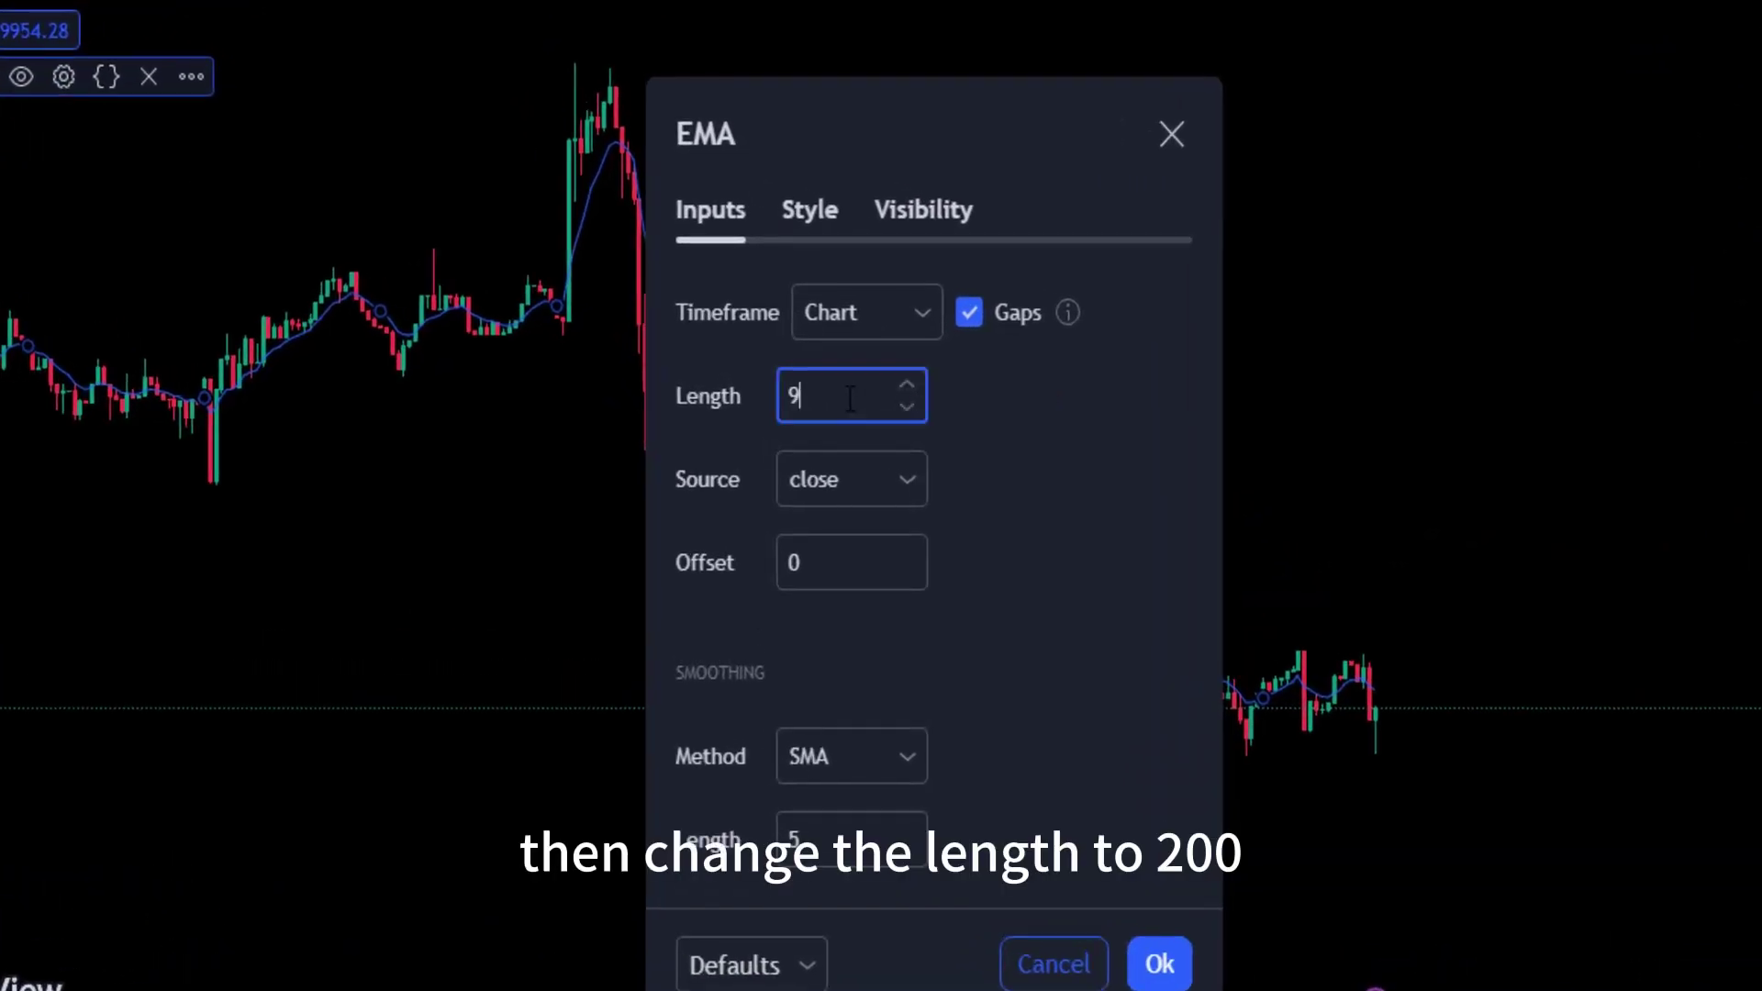
{"action": "left_click", "coordinate": [850, 399]}
{"action": "type", "text": "200"}
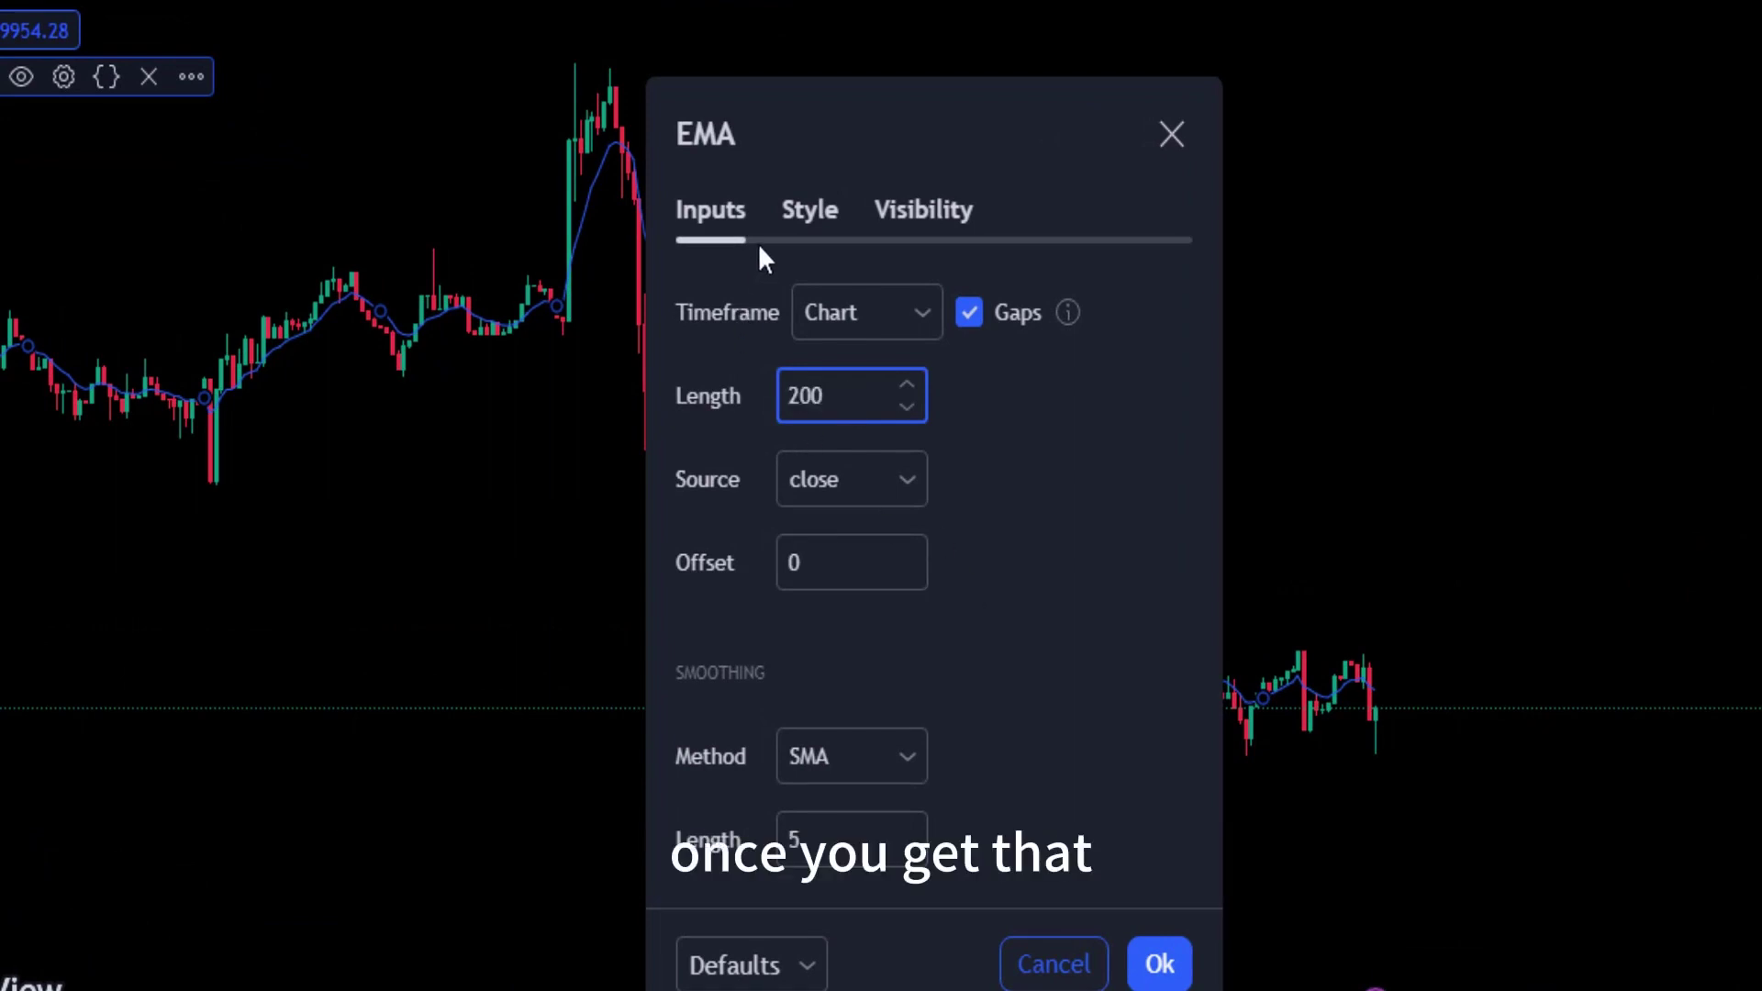
{"action": "left_click", "coordinate": [807, 211]}
{"action": "left_click", "coordinate": [935, 321]}
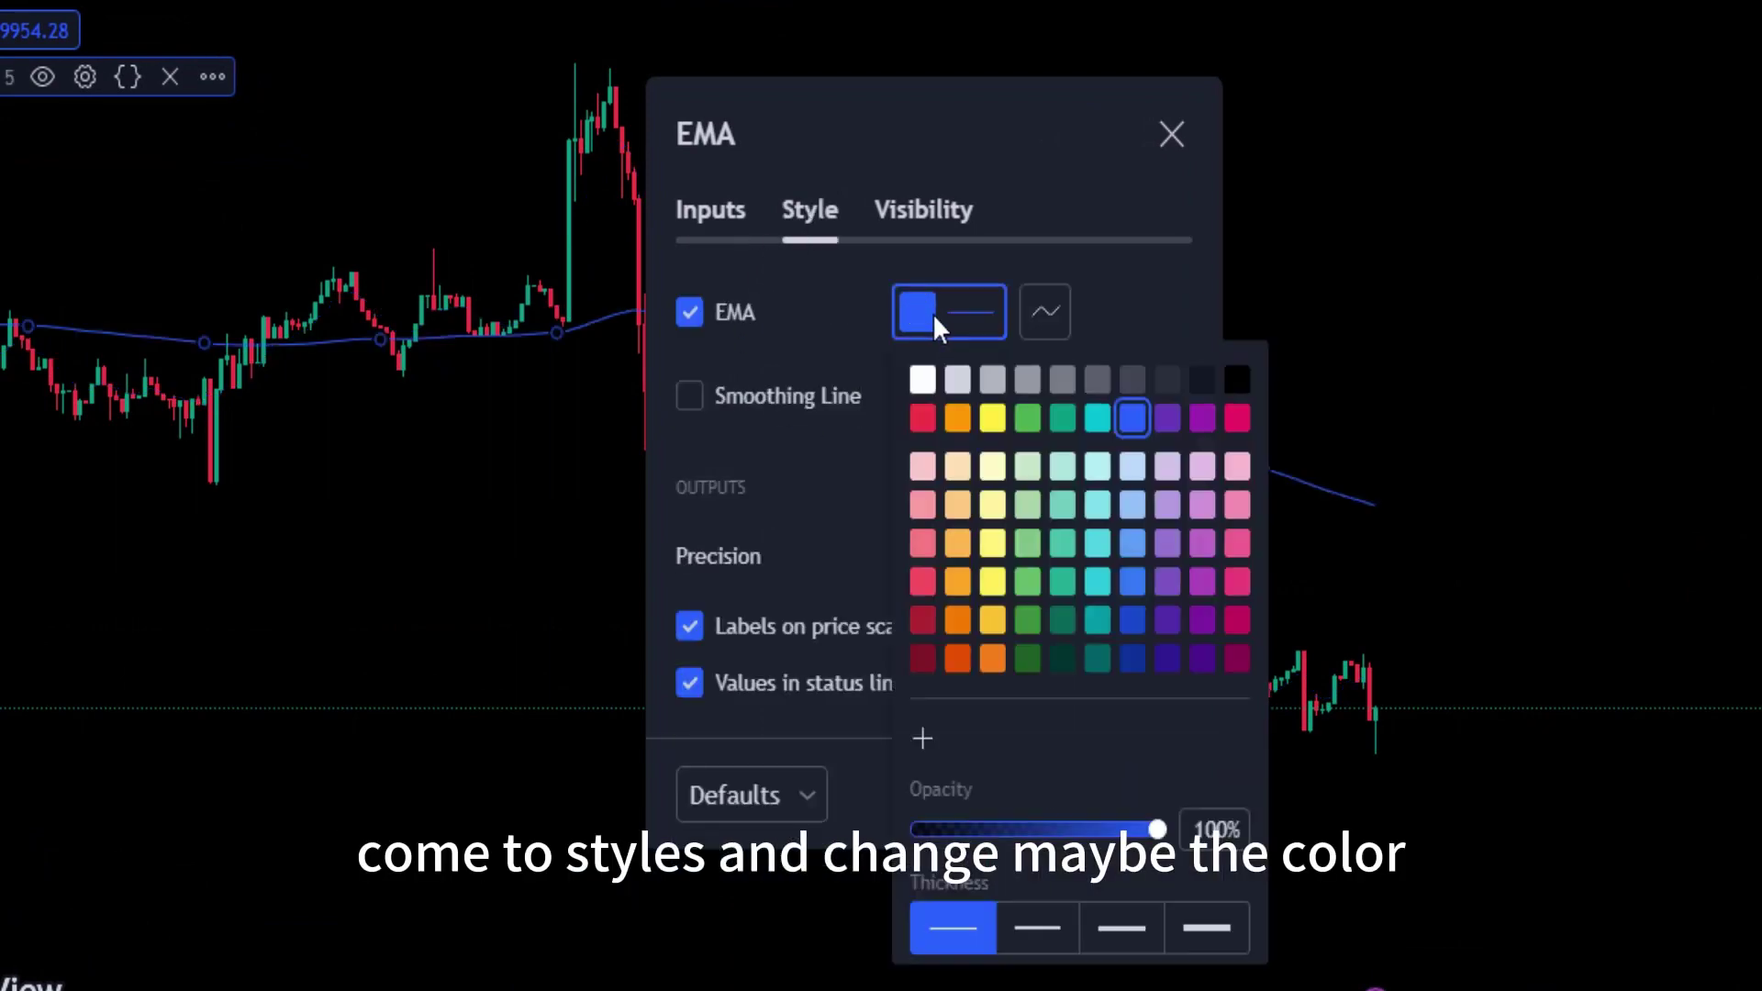
{"action": "left_click", "coordinate": [993, 419]}
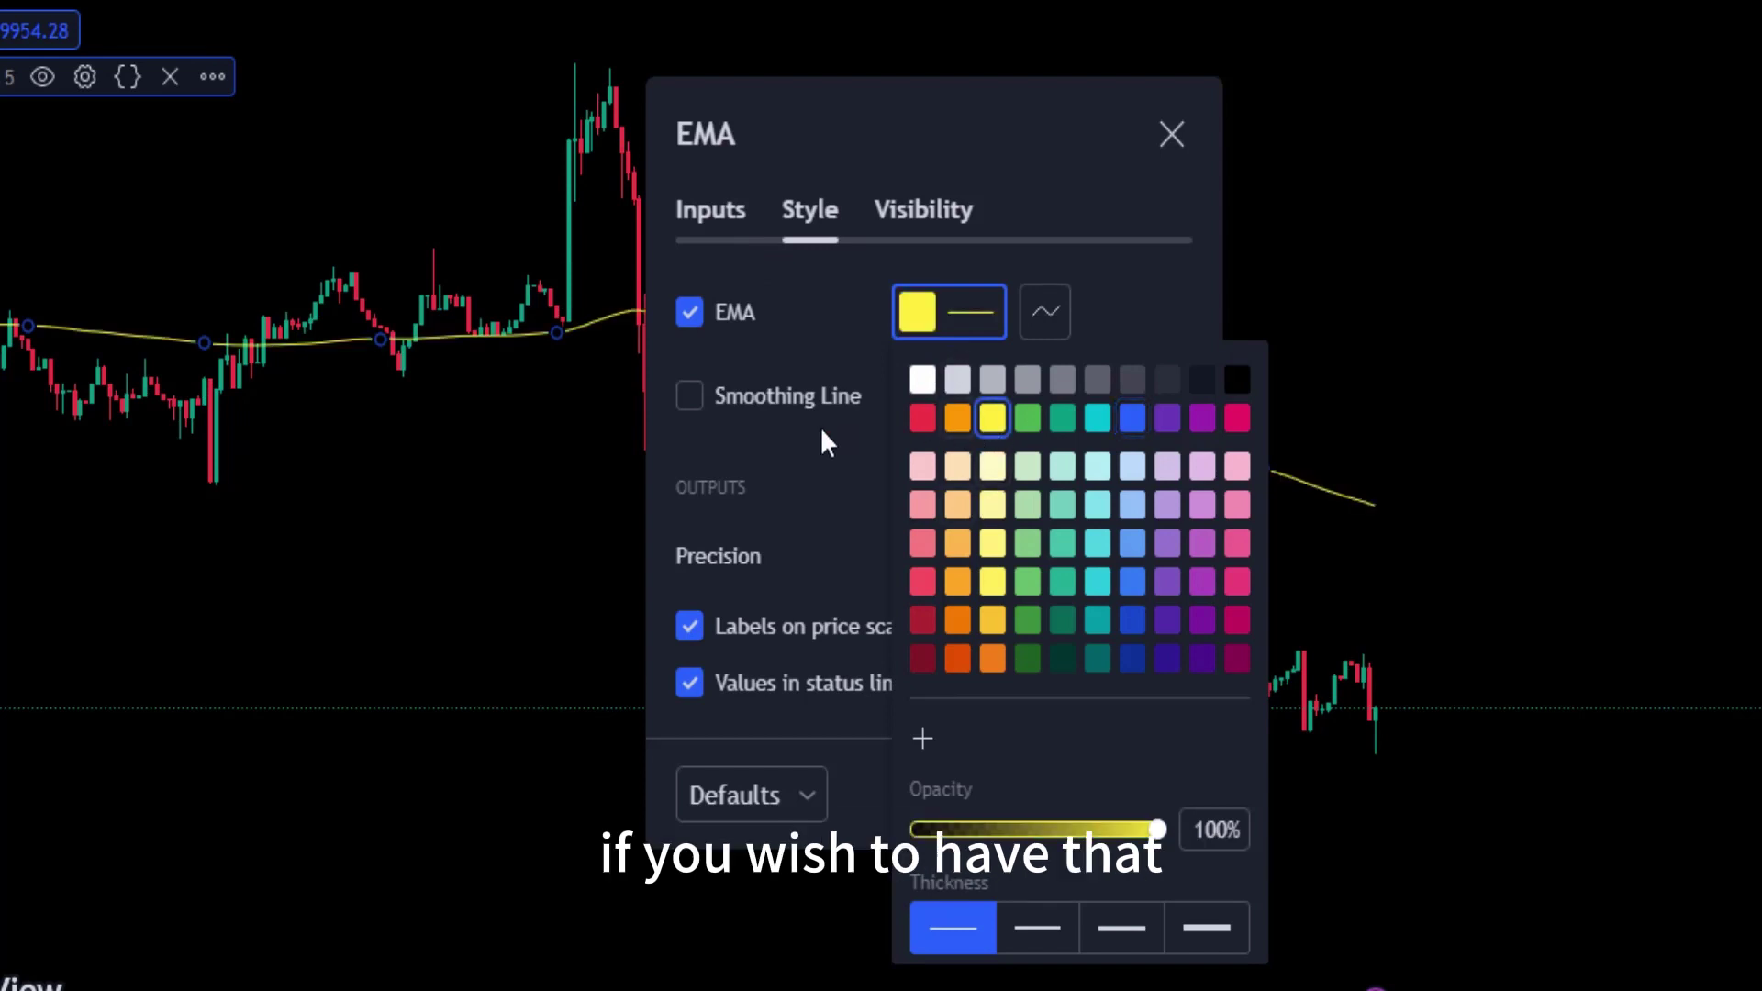
{"action": "left_click", "coordinate": [971, 312]}
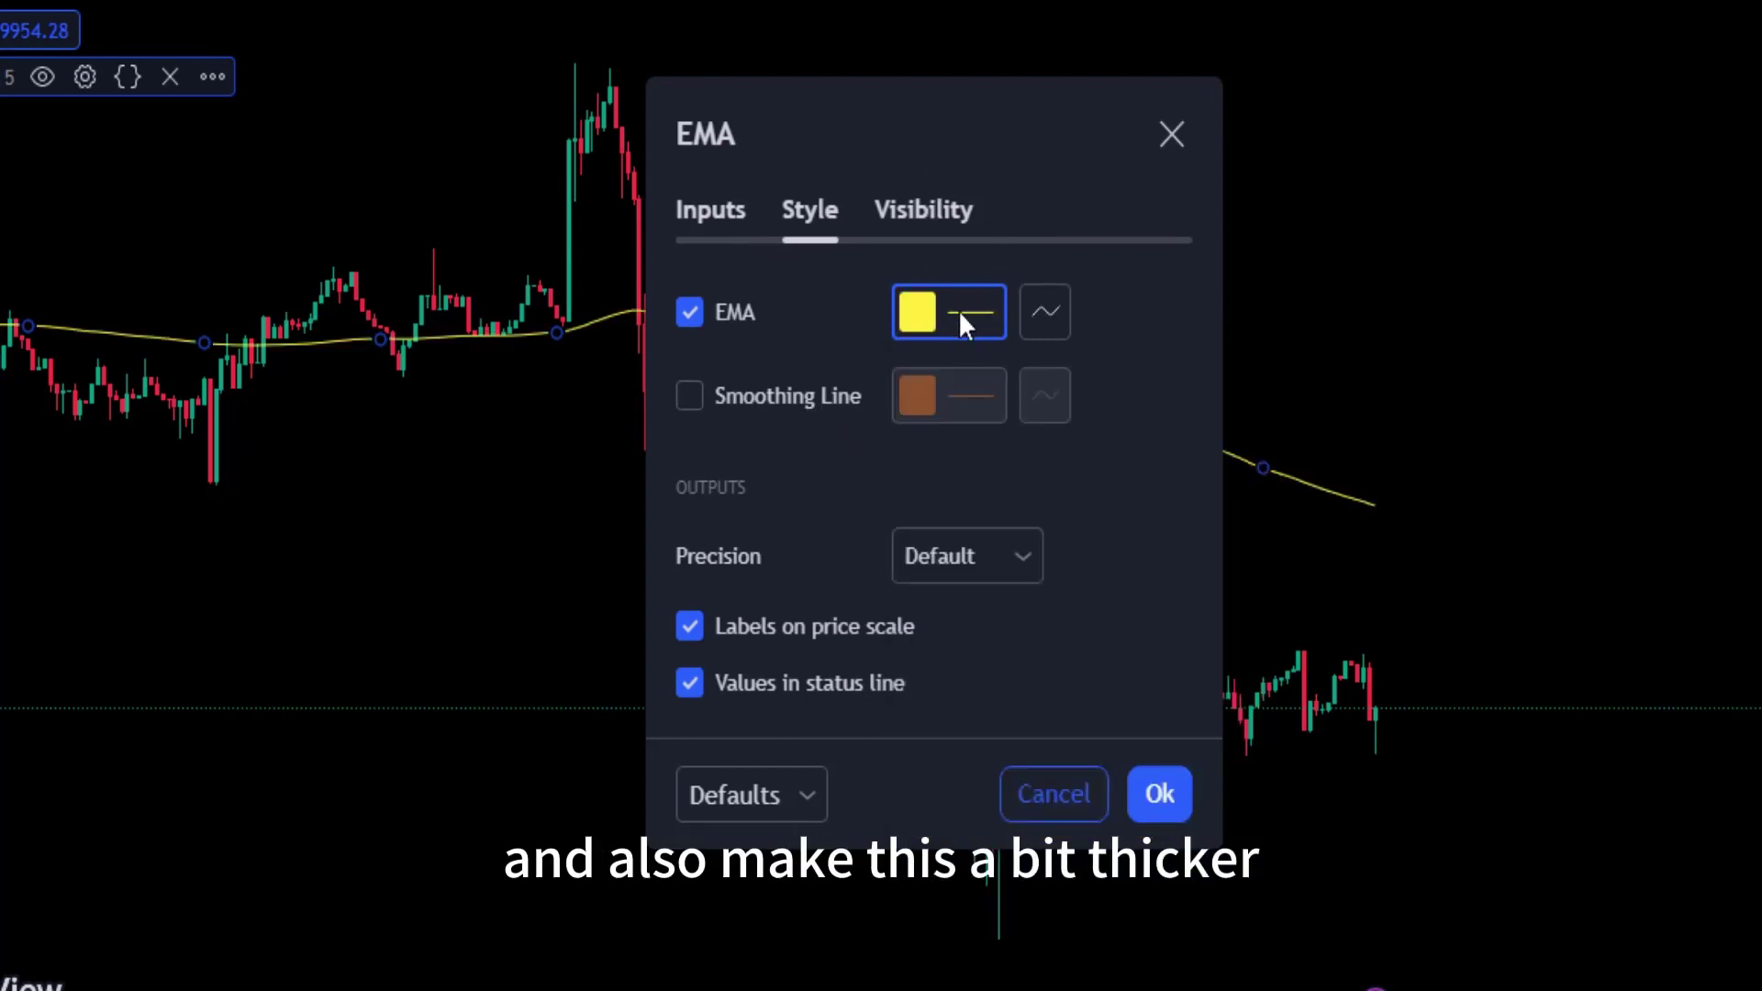
{"action": "left_click", "coordinate": [968, 314]}
{"action": "left_click", "coordinate": [1055, 922]}
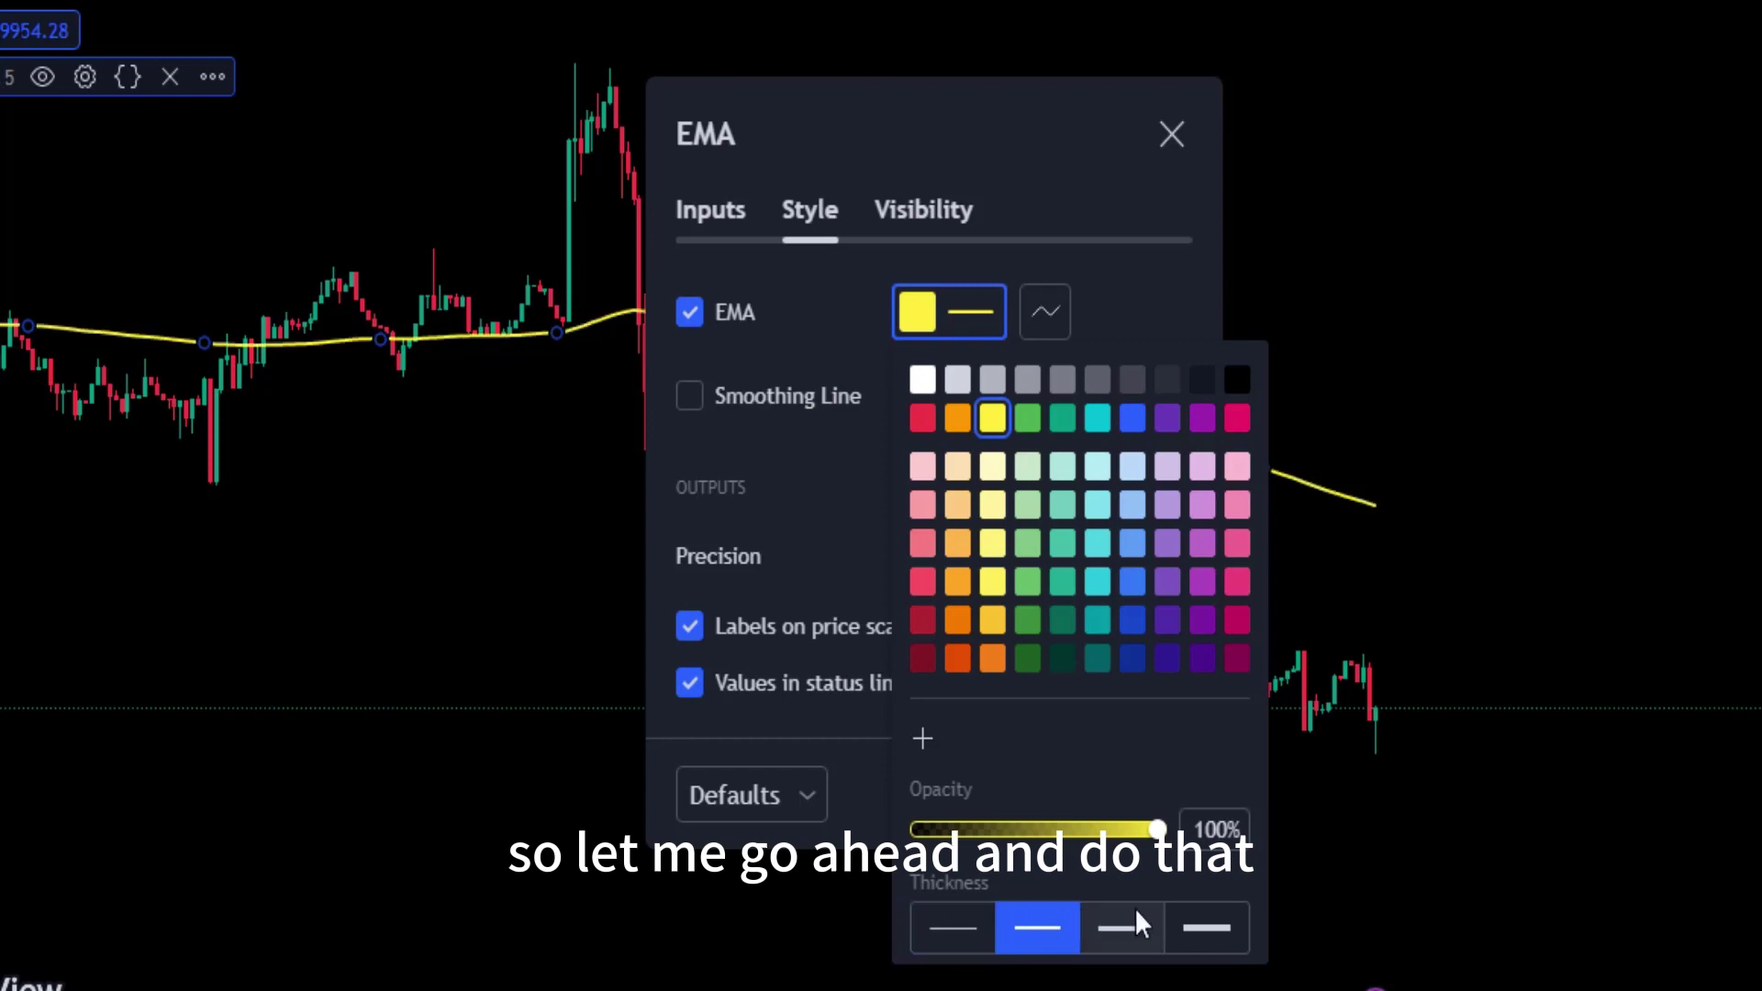
{"action": "left_click", "coordinate": [885, 738]}
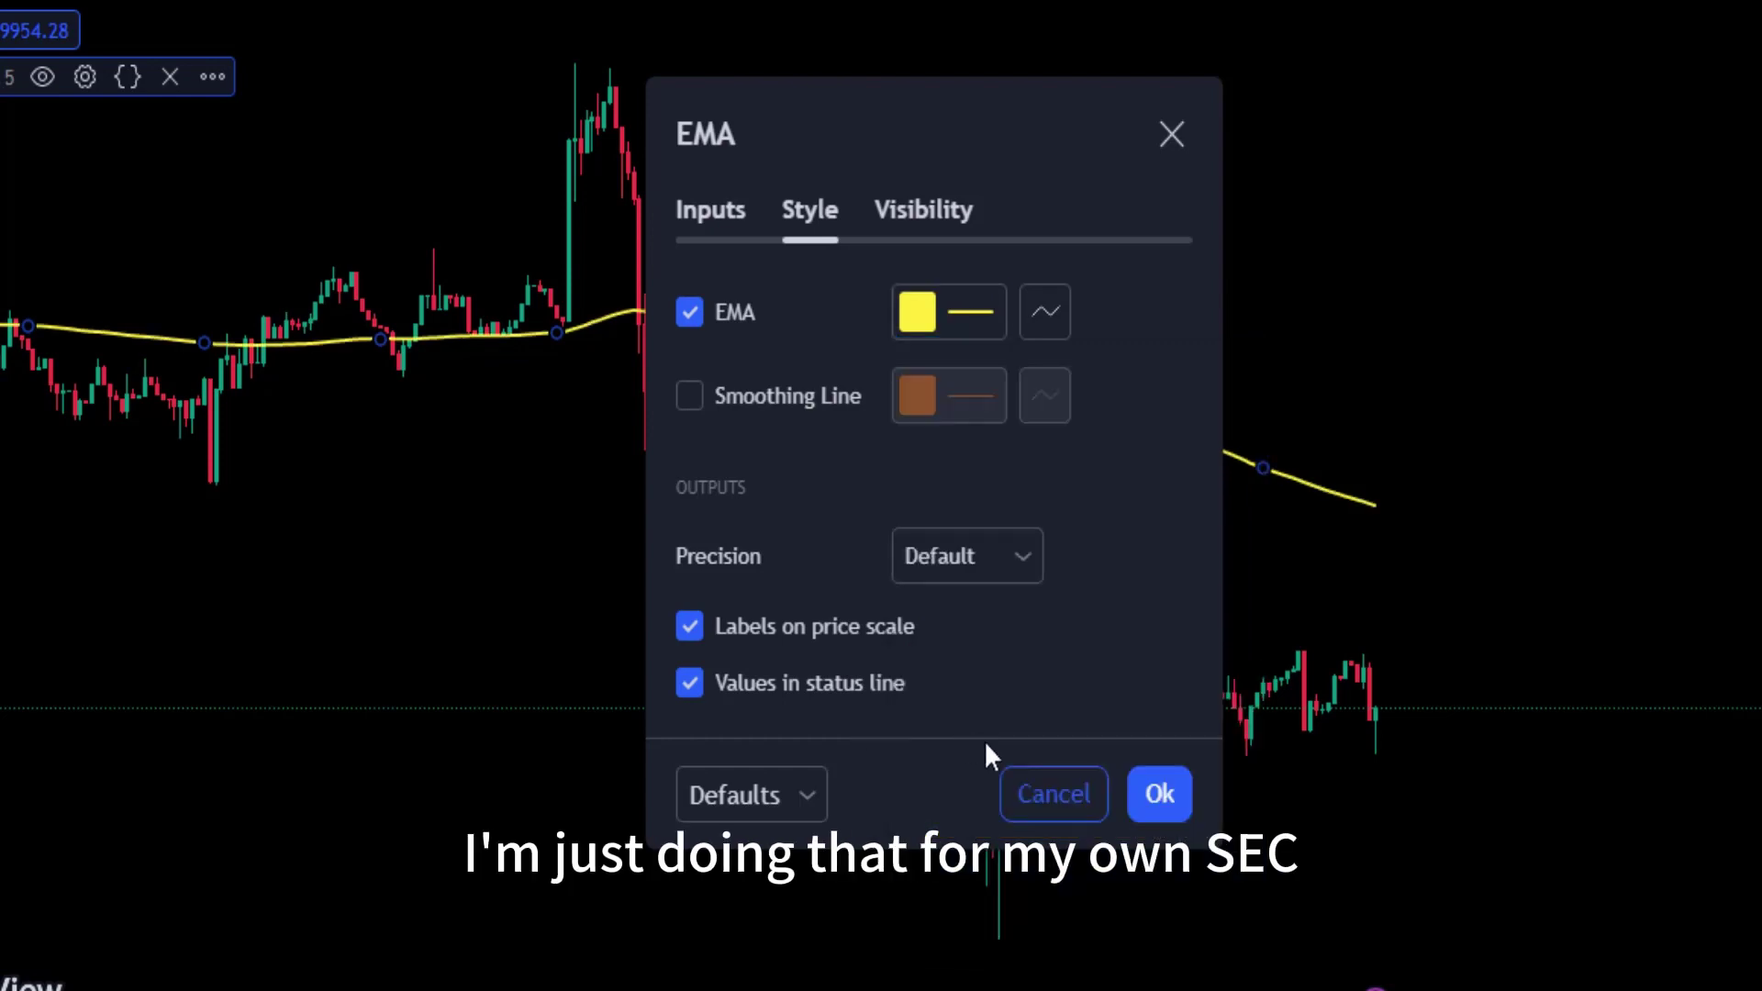
{"action": "left_click", "coordinate": [1159, 794]}
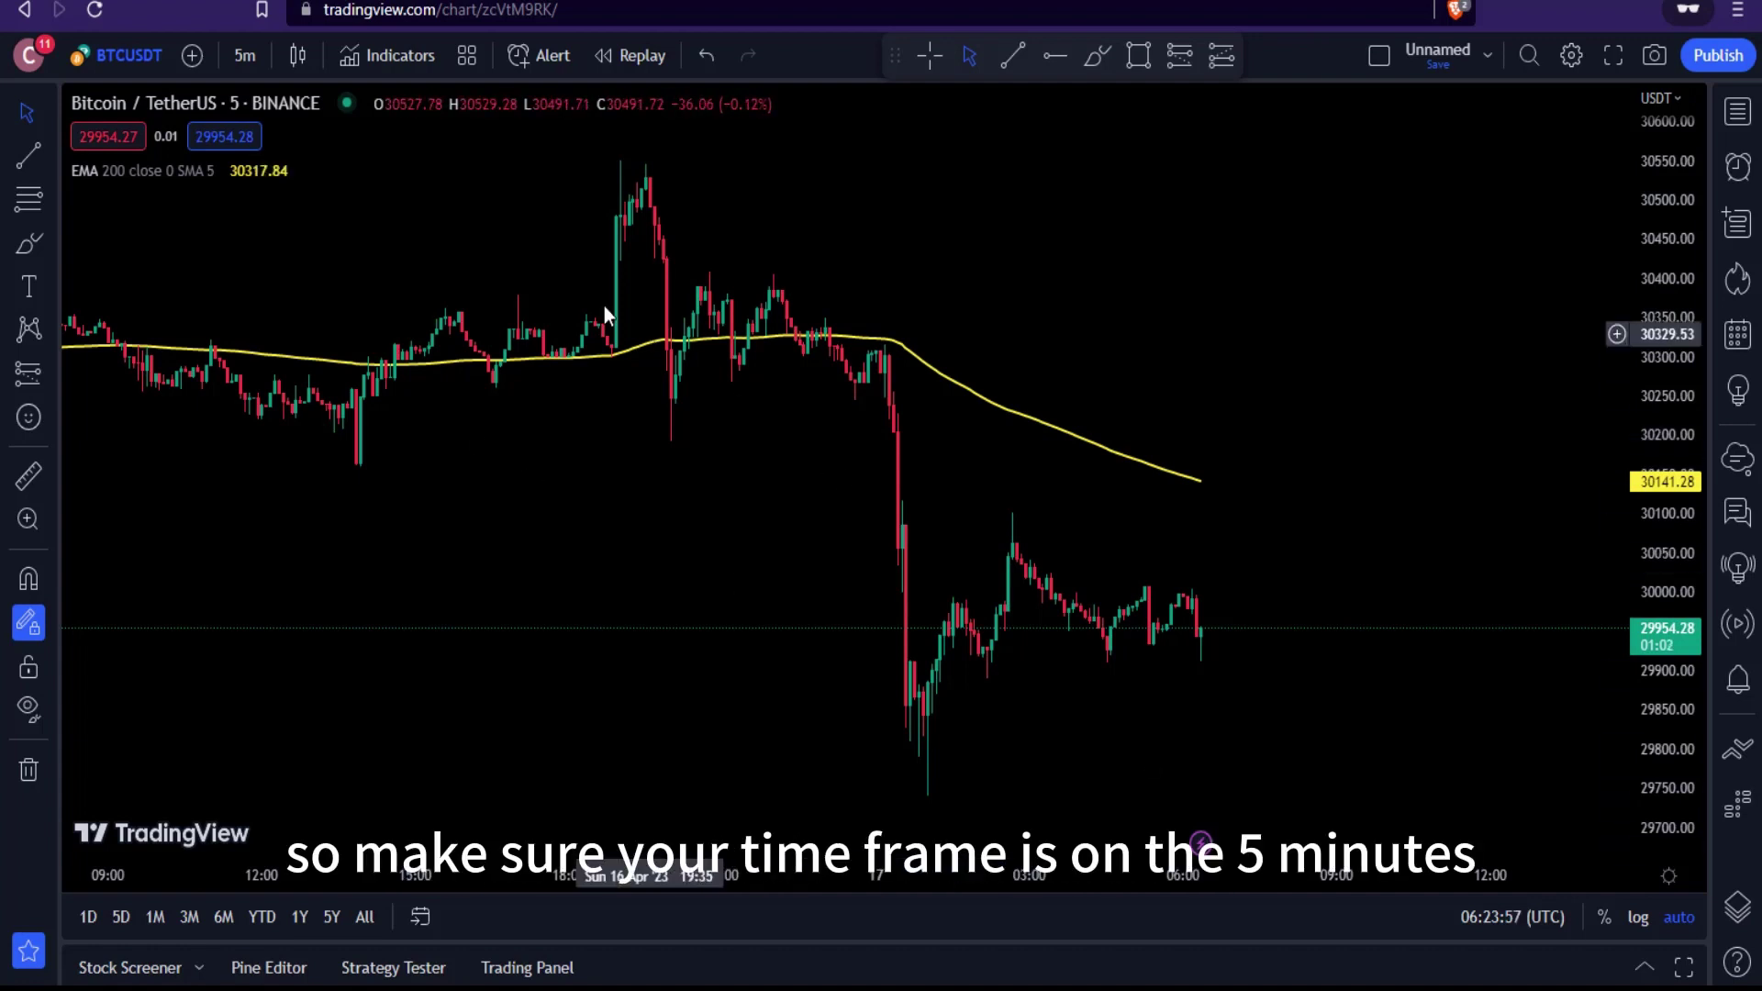
Keep the 5-minute interval and add Pivot Point Supertrend (2 3 10) with Buy/Sell signals
{"action": "left_click", "coordinate": [249, 49]}
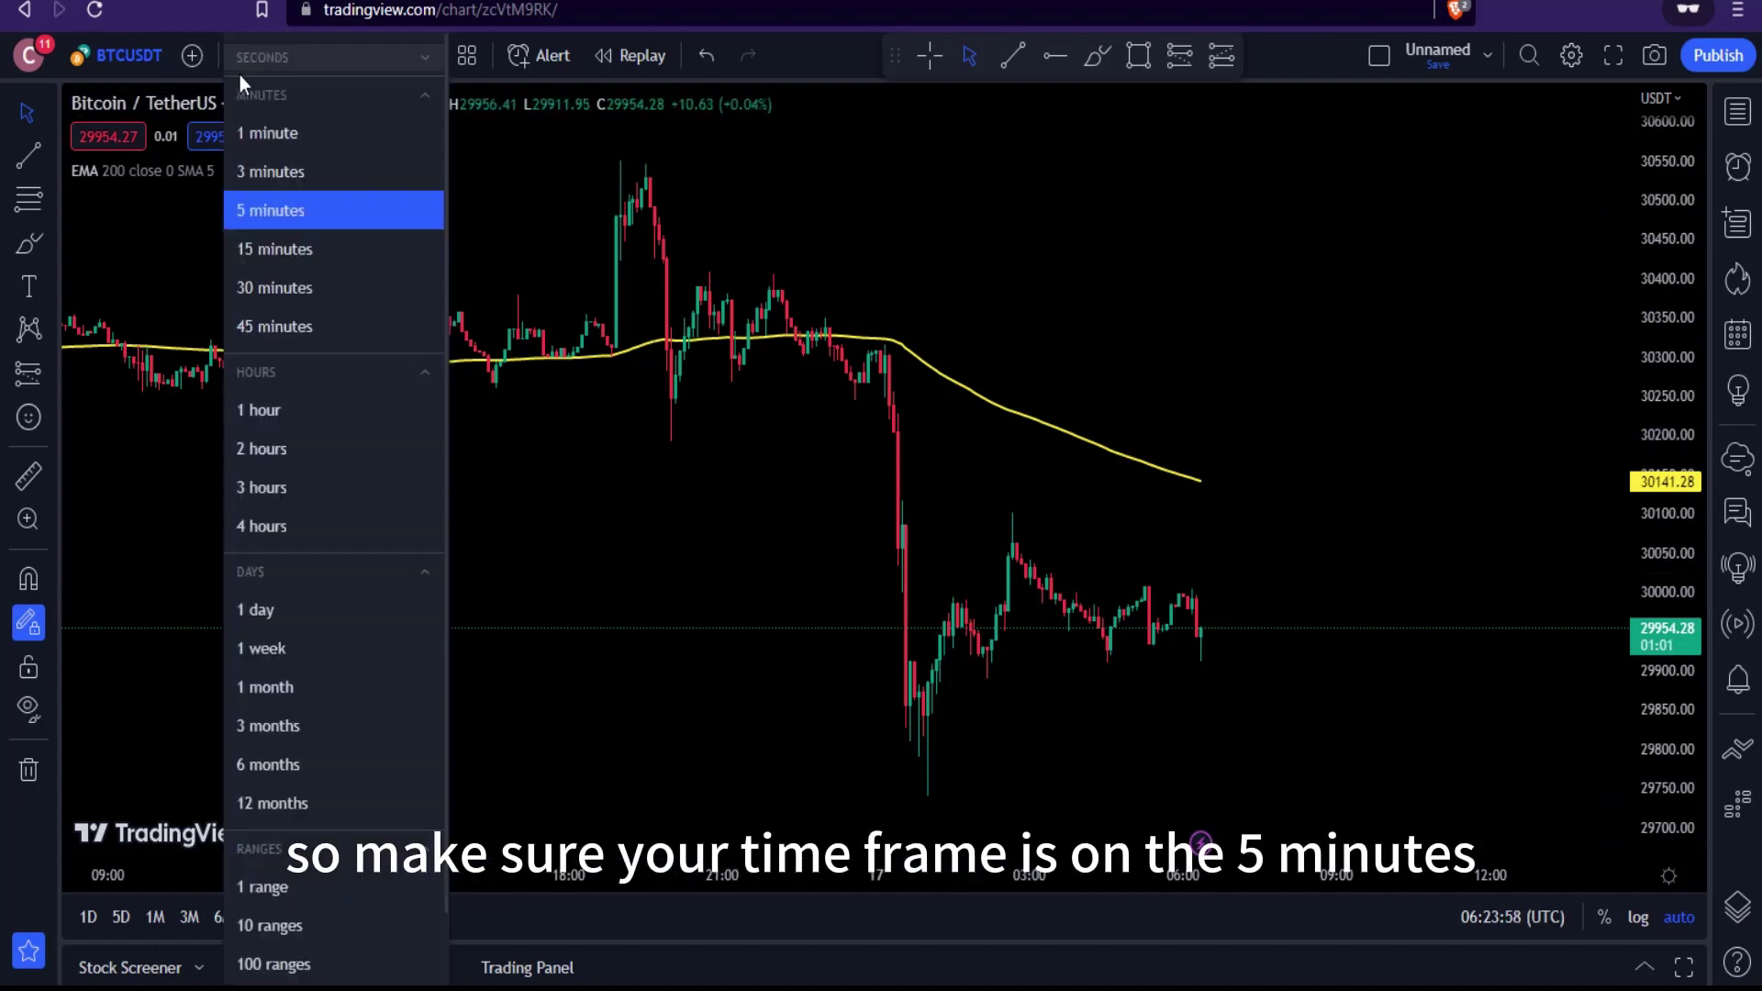
{"action": "left_click", "coordinate": [275, 207]}
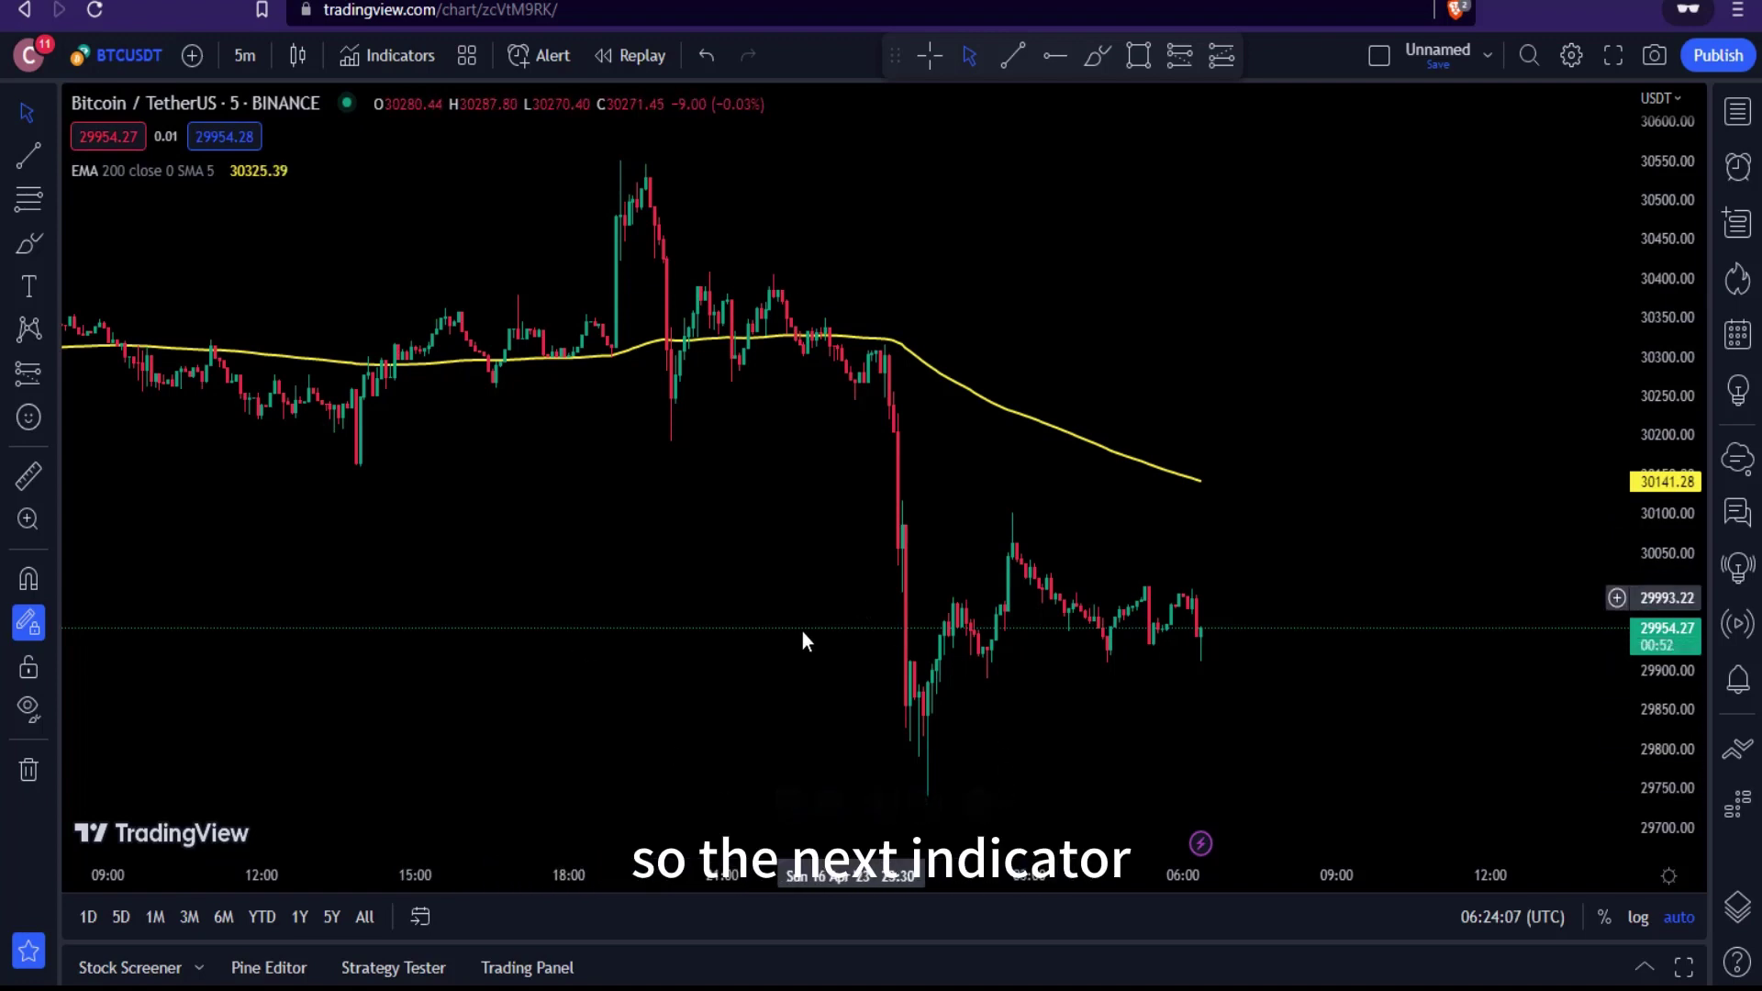
{"action": "left_click", "coordinate": [383, 57]}
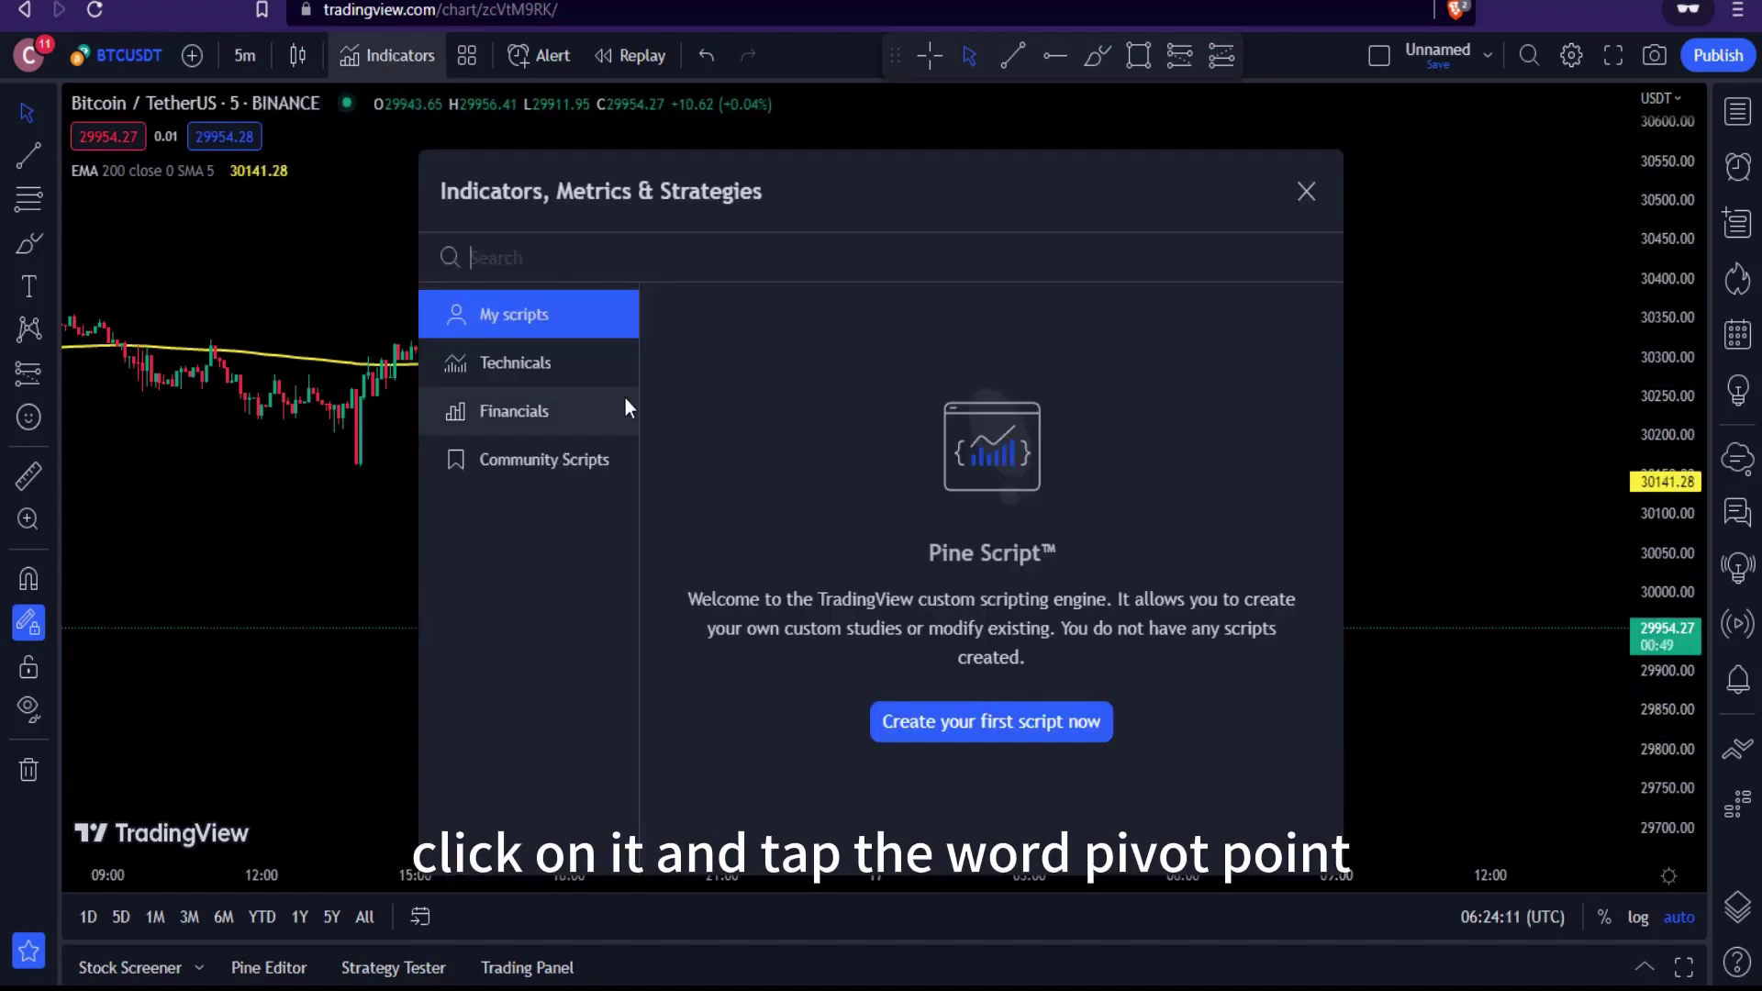
{"action": "type", "text": "pivot"}
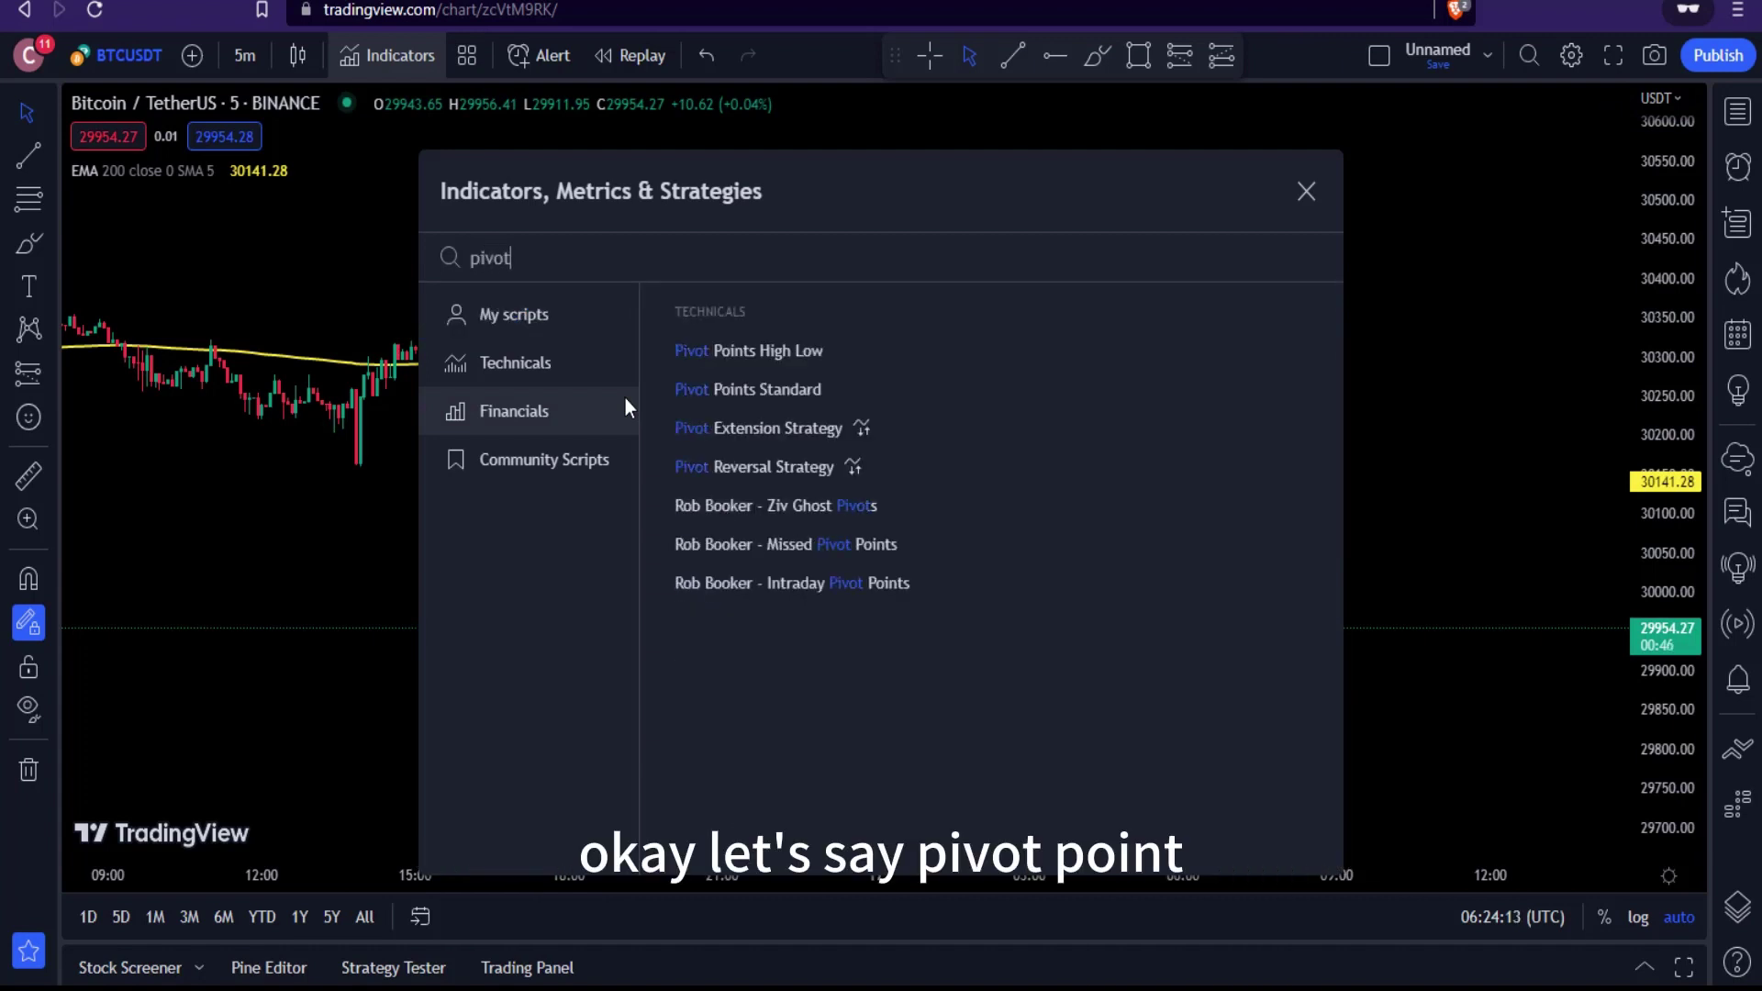
{"action": "type", "text": " point"}
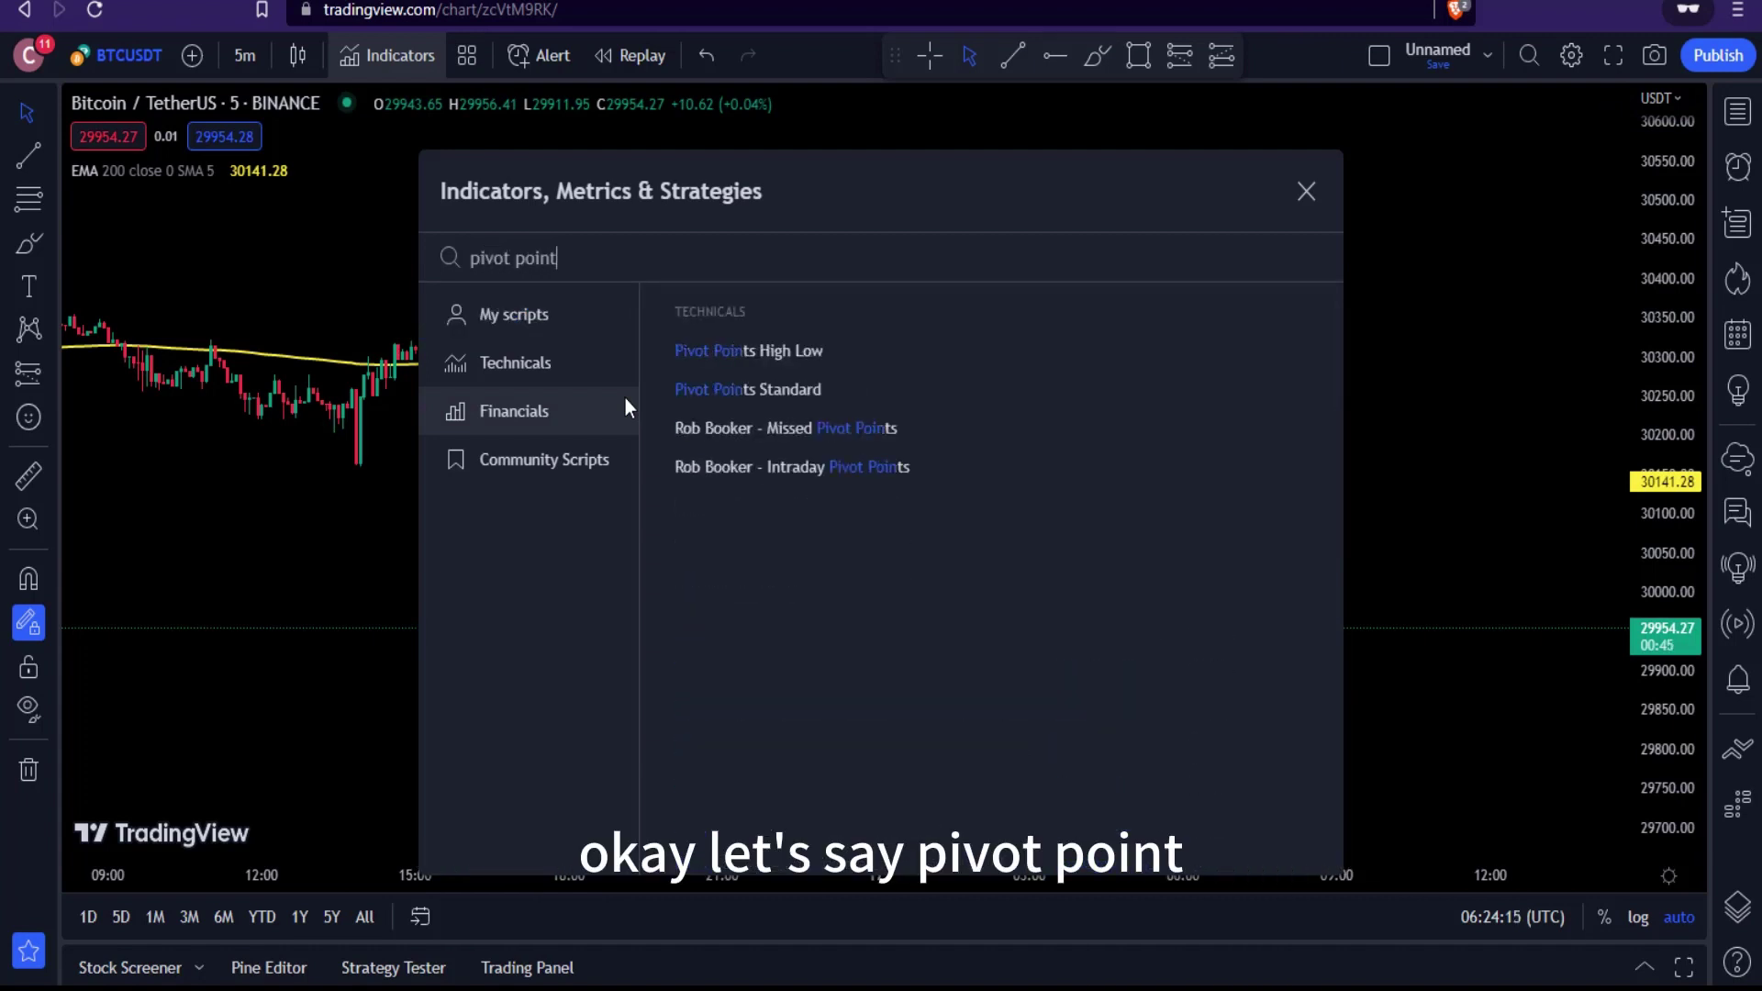
{"action": "type", "text": " su"}
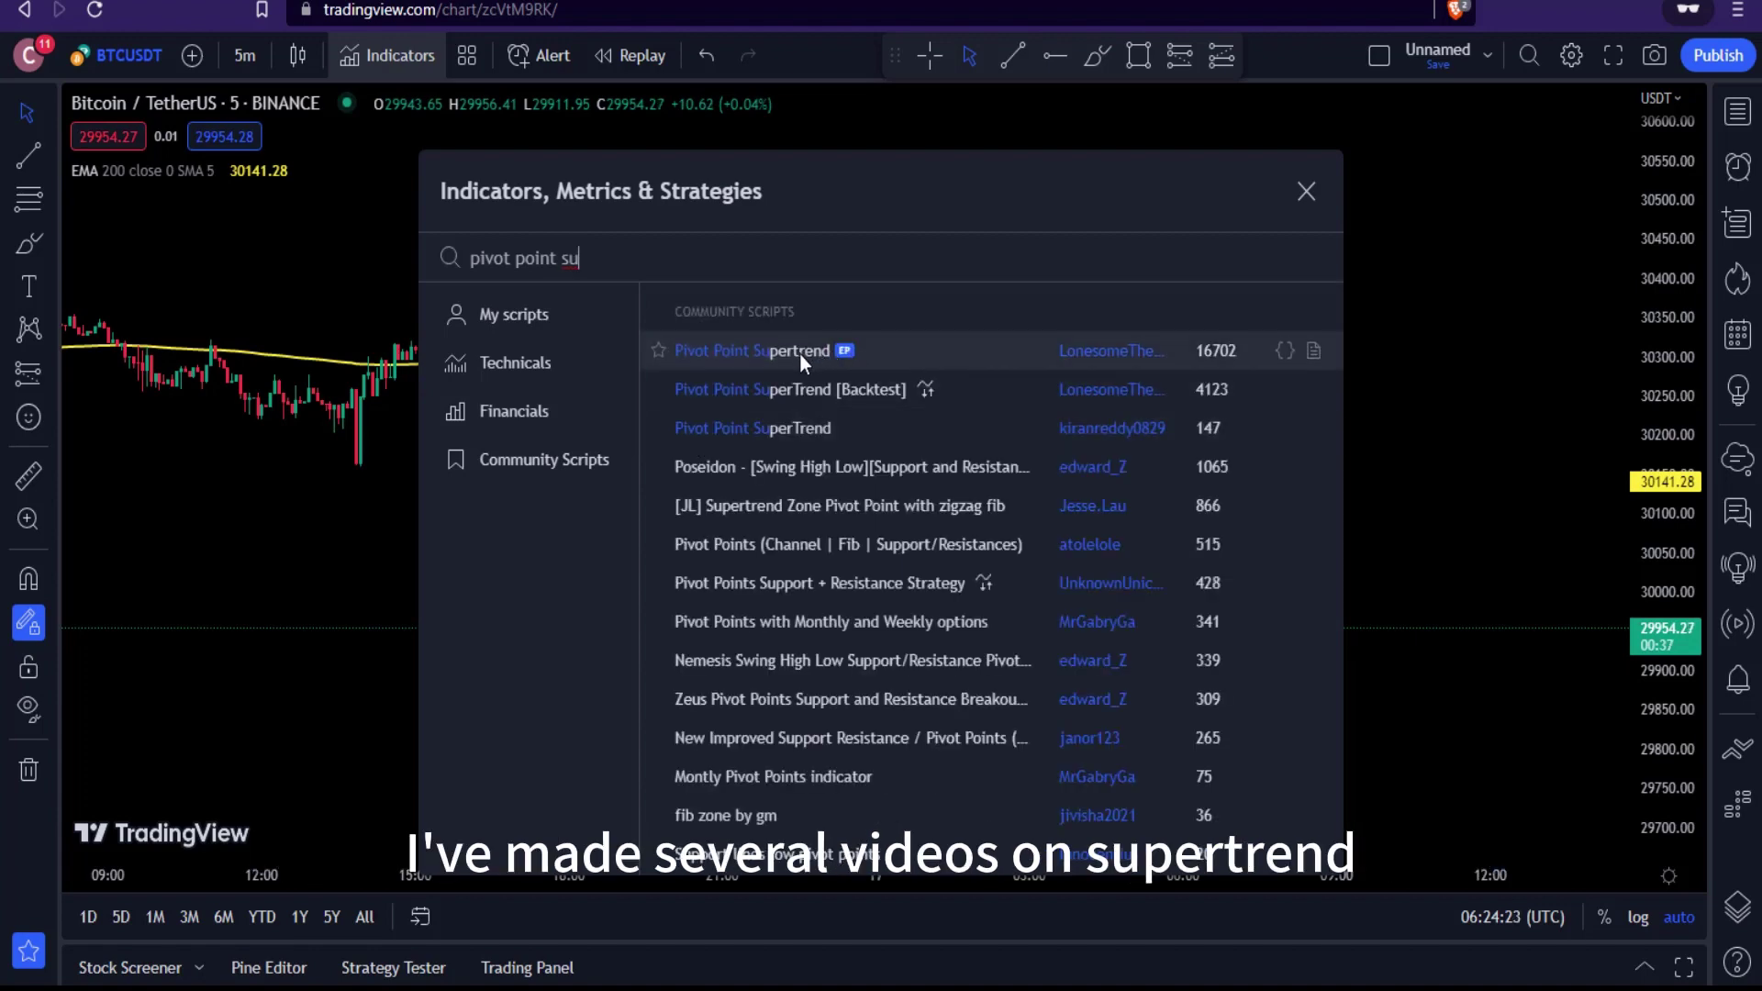
{"action": "left_click", "coordinate": [758, 360]}
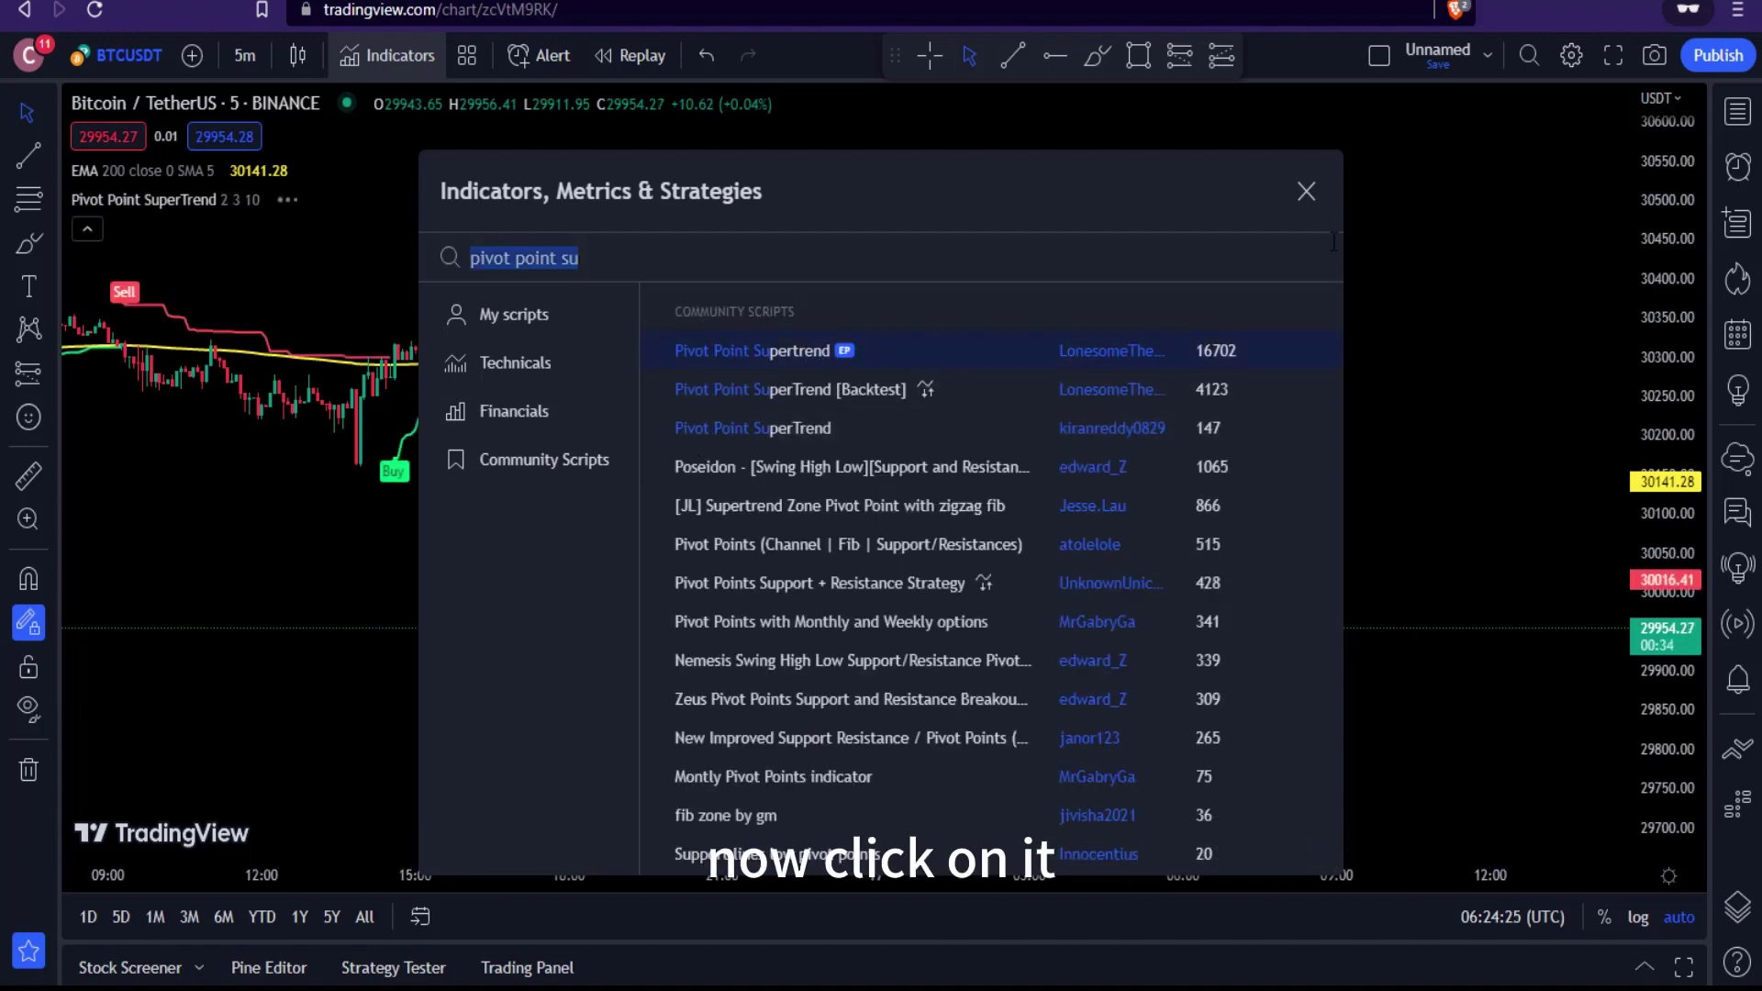
{"action": "left_click", "coordinate": [1306, 191]}
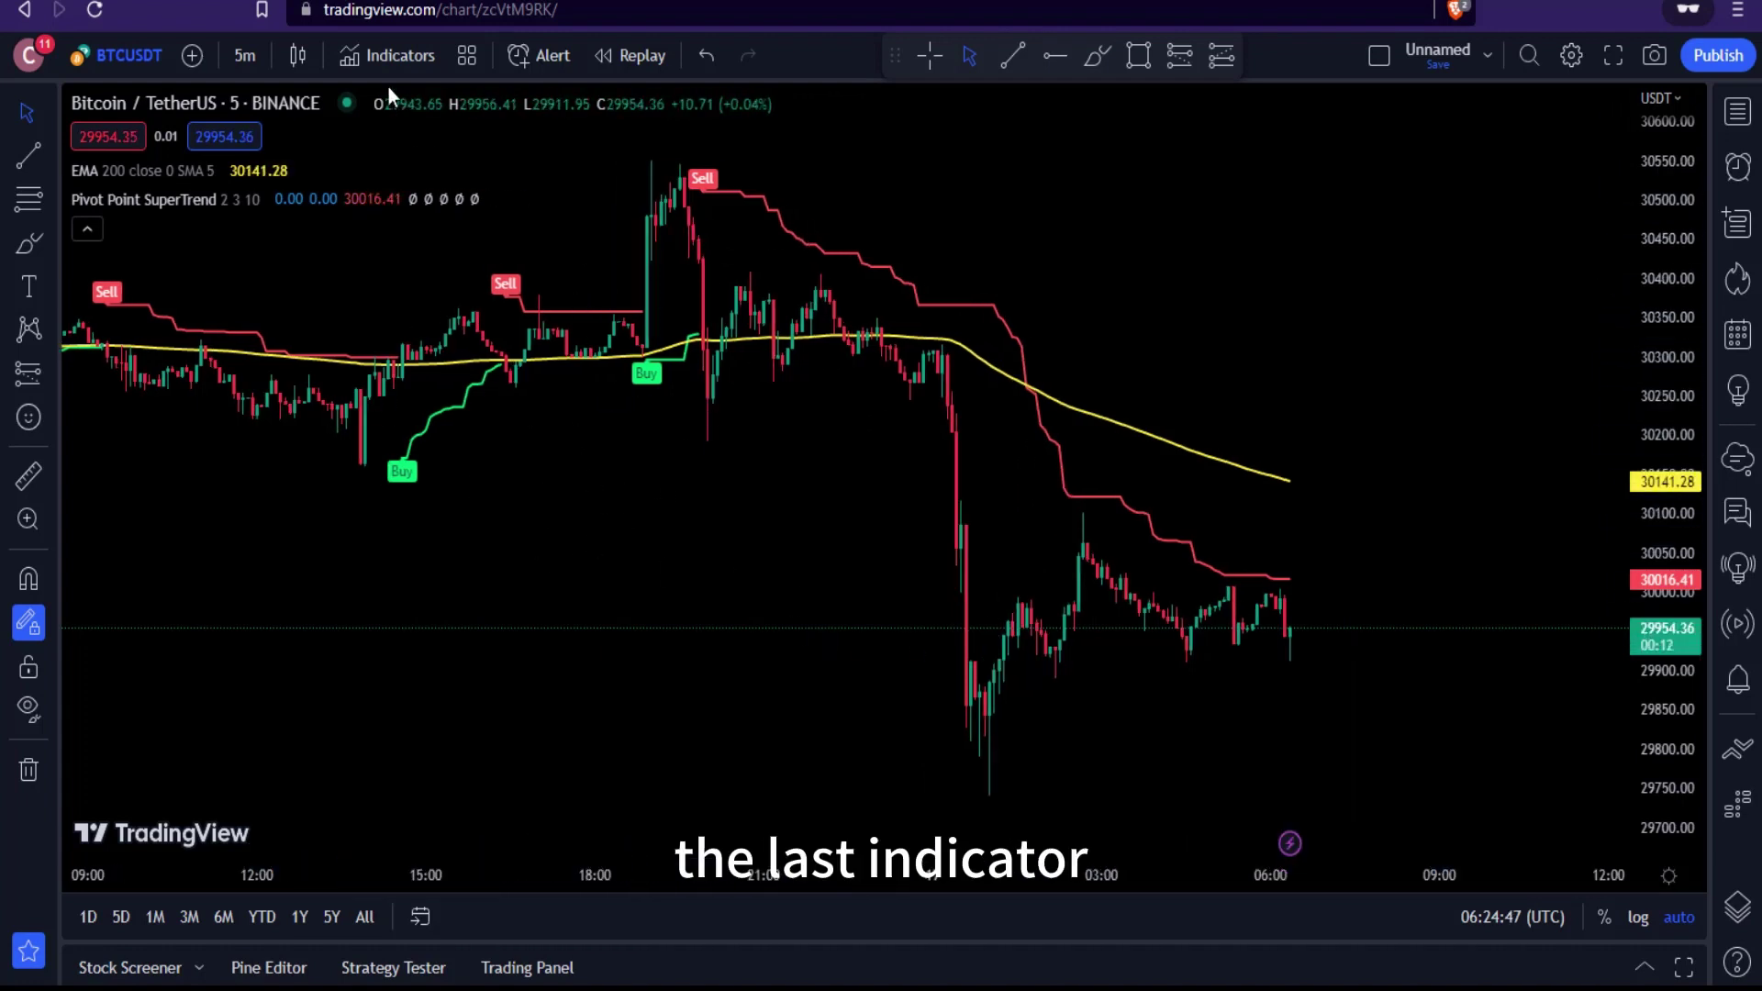
Search 'heikin' and add the Heikin Ashi RSI Oscillator (HARSI) pane below the price chart
{"action": "left_click", "coordinate": [382, 55]}
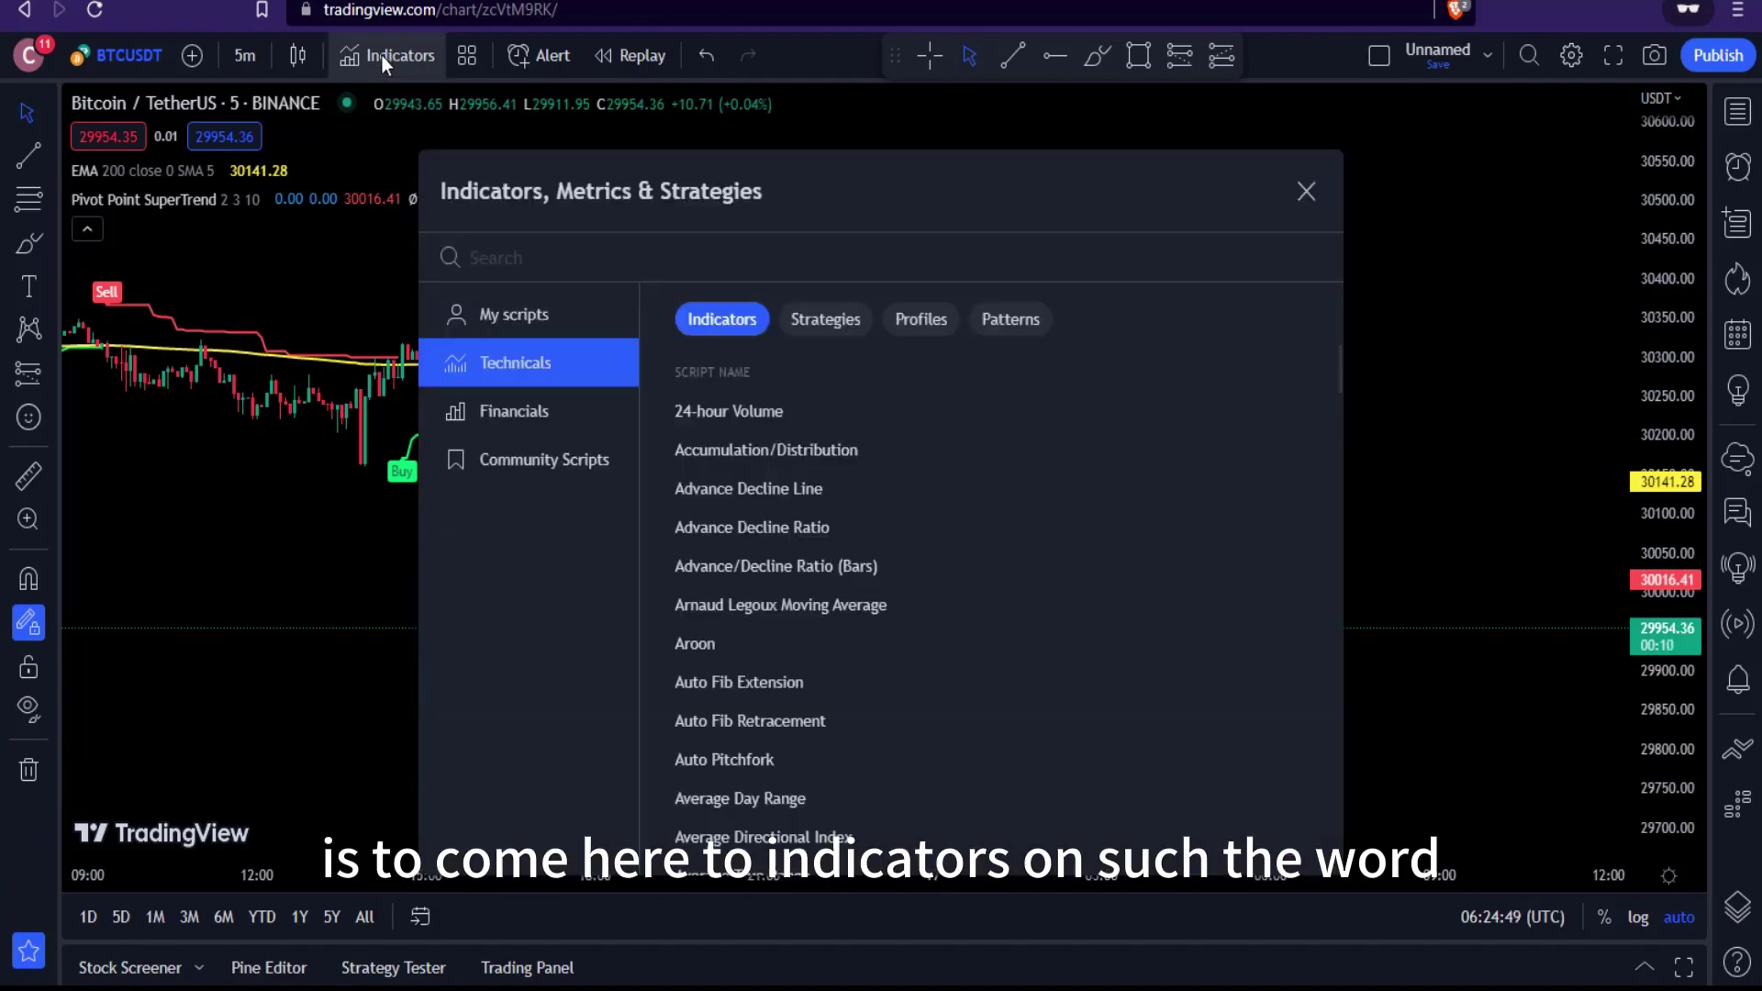
{"action": "type", "text": "heikin"}
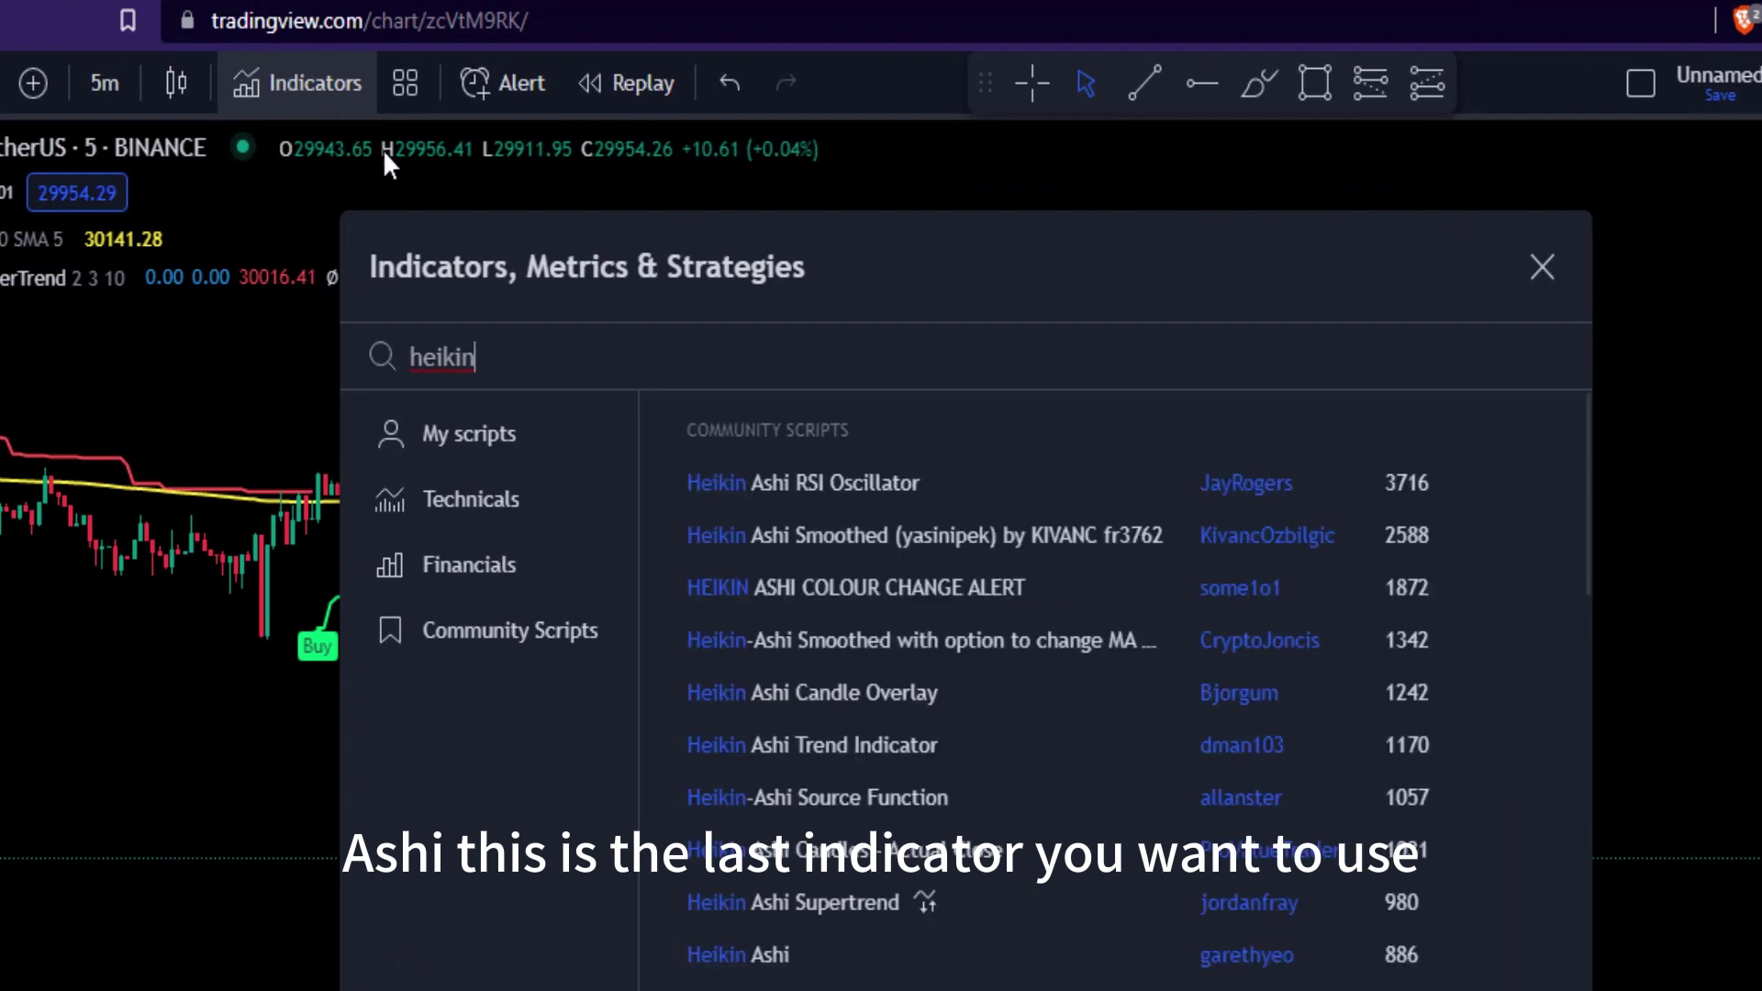
{"action": "left_click", "coordinate": [871, 474]}
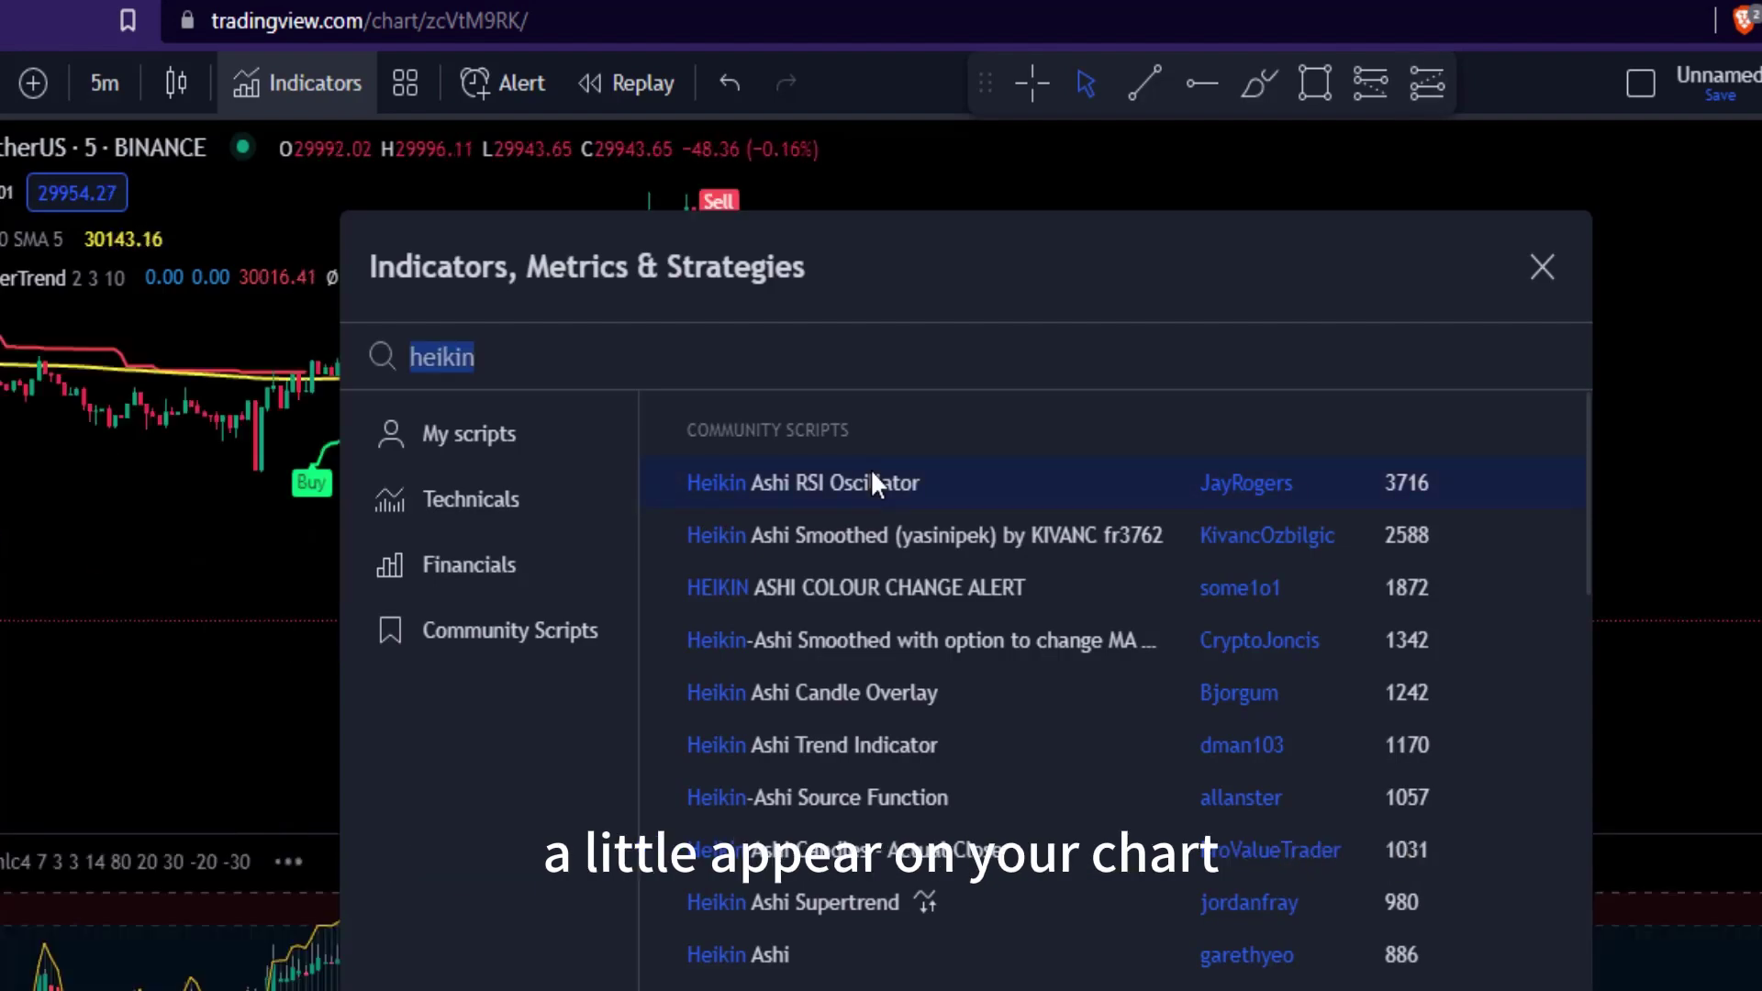
{"action": "key", "text": "Escape"}
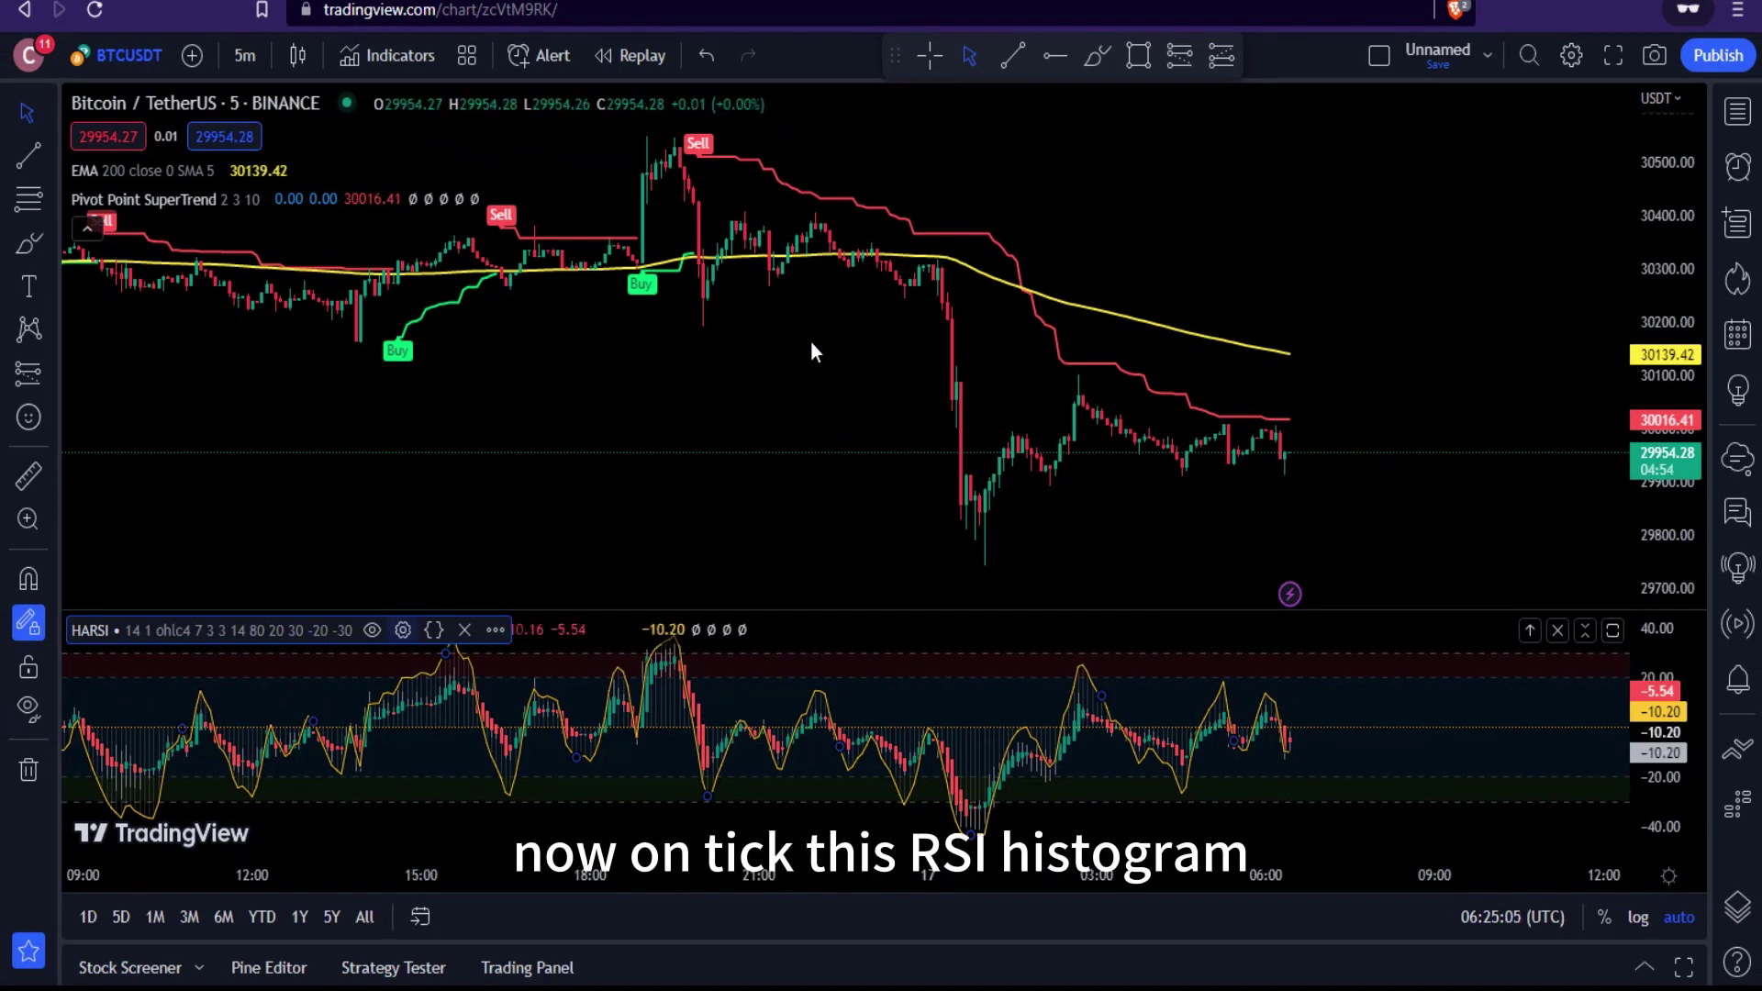
Confirm the HARSI settings, switch to Heikin Ashi candles, and pan to reposition the bars
{"action": "double_click", "coordinate": [1053, 826]}
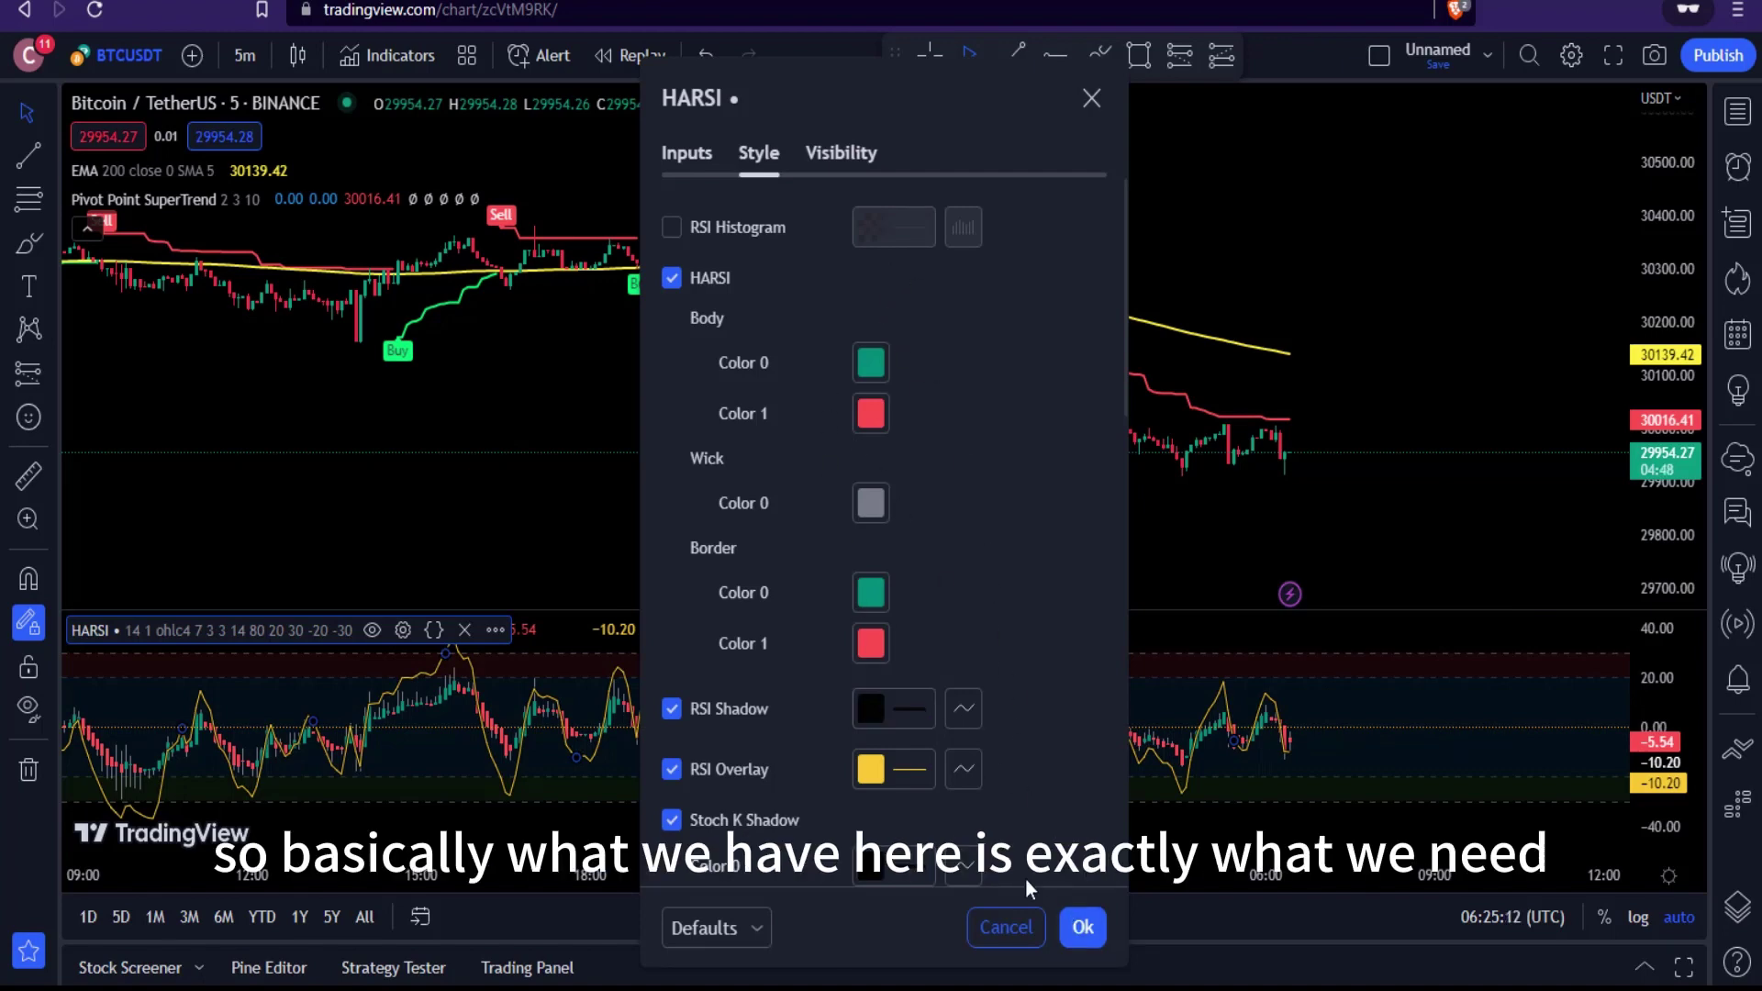
{"action": "left_click", "coordinate": [1081, 927]}
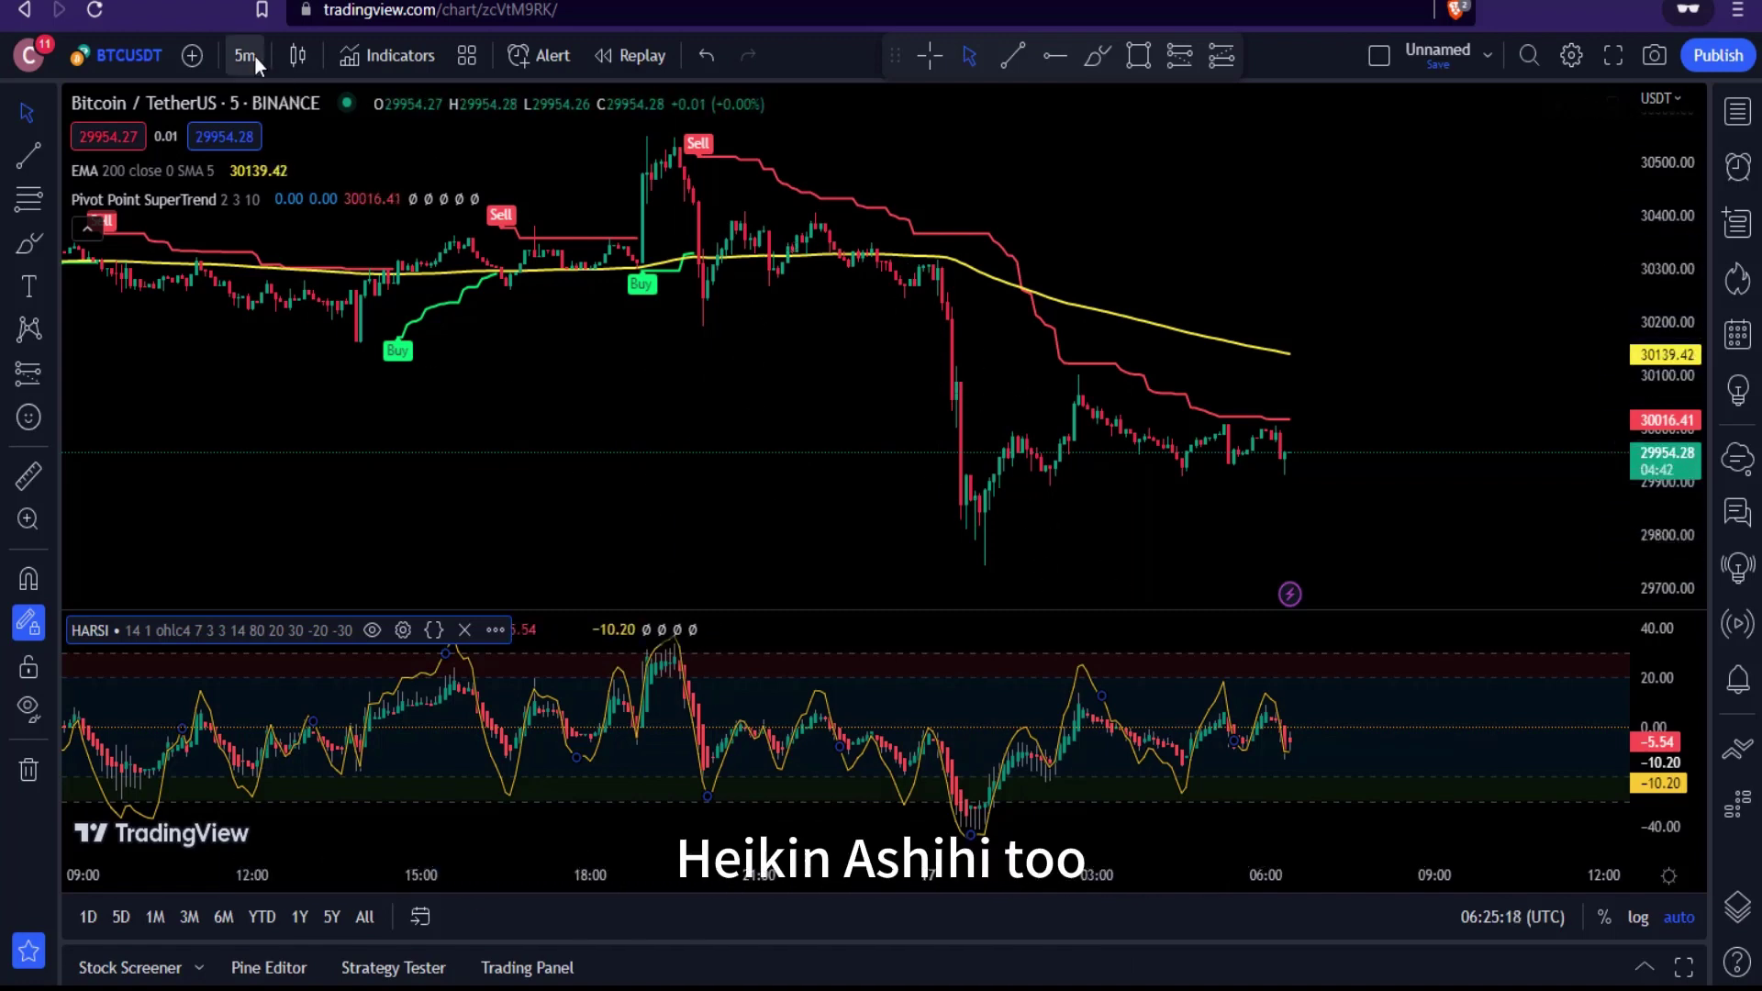
{"action": "left_click", "coordinate": [292, 55]}
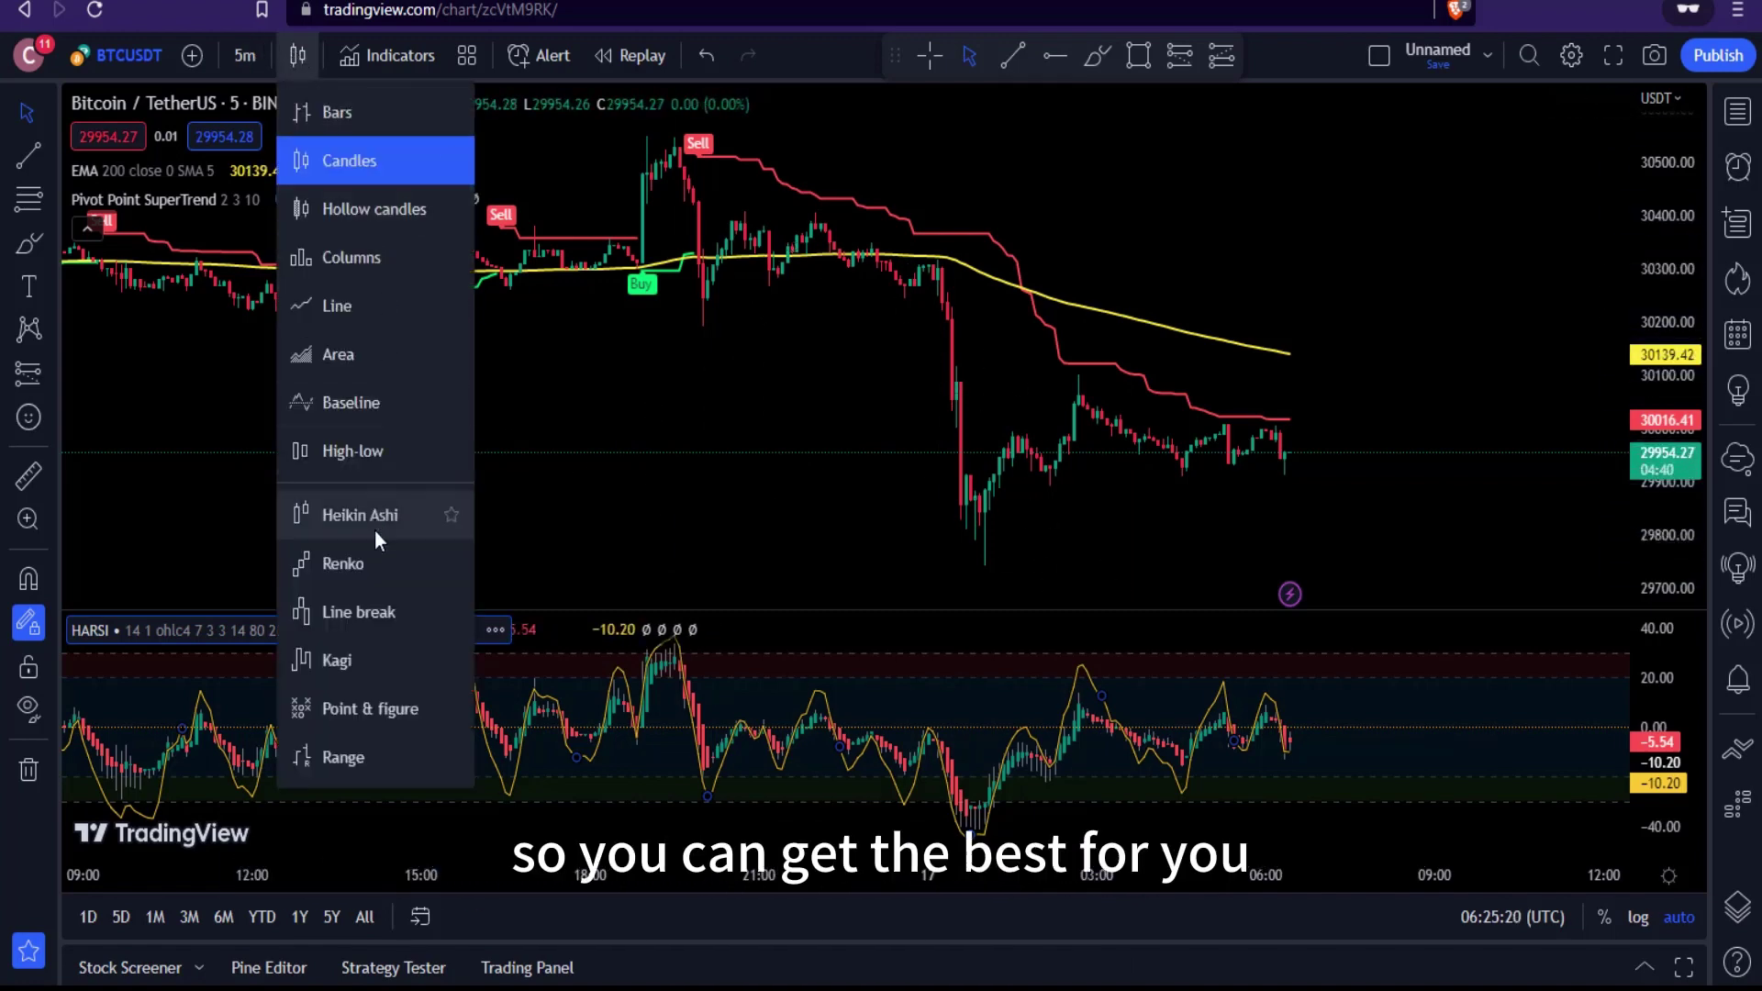
{"action": "left_click", "coordinate": [345, 521]}
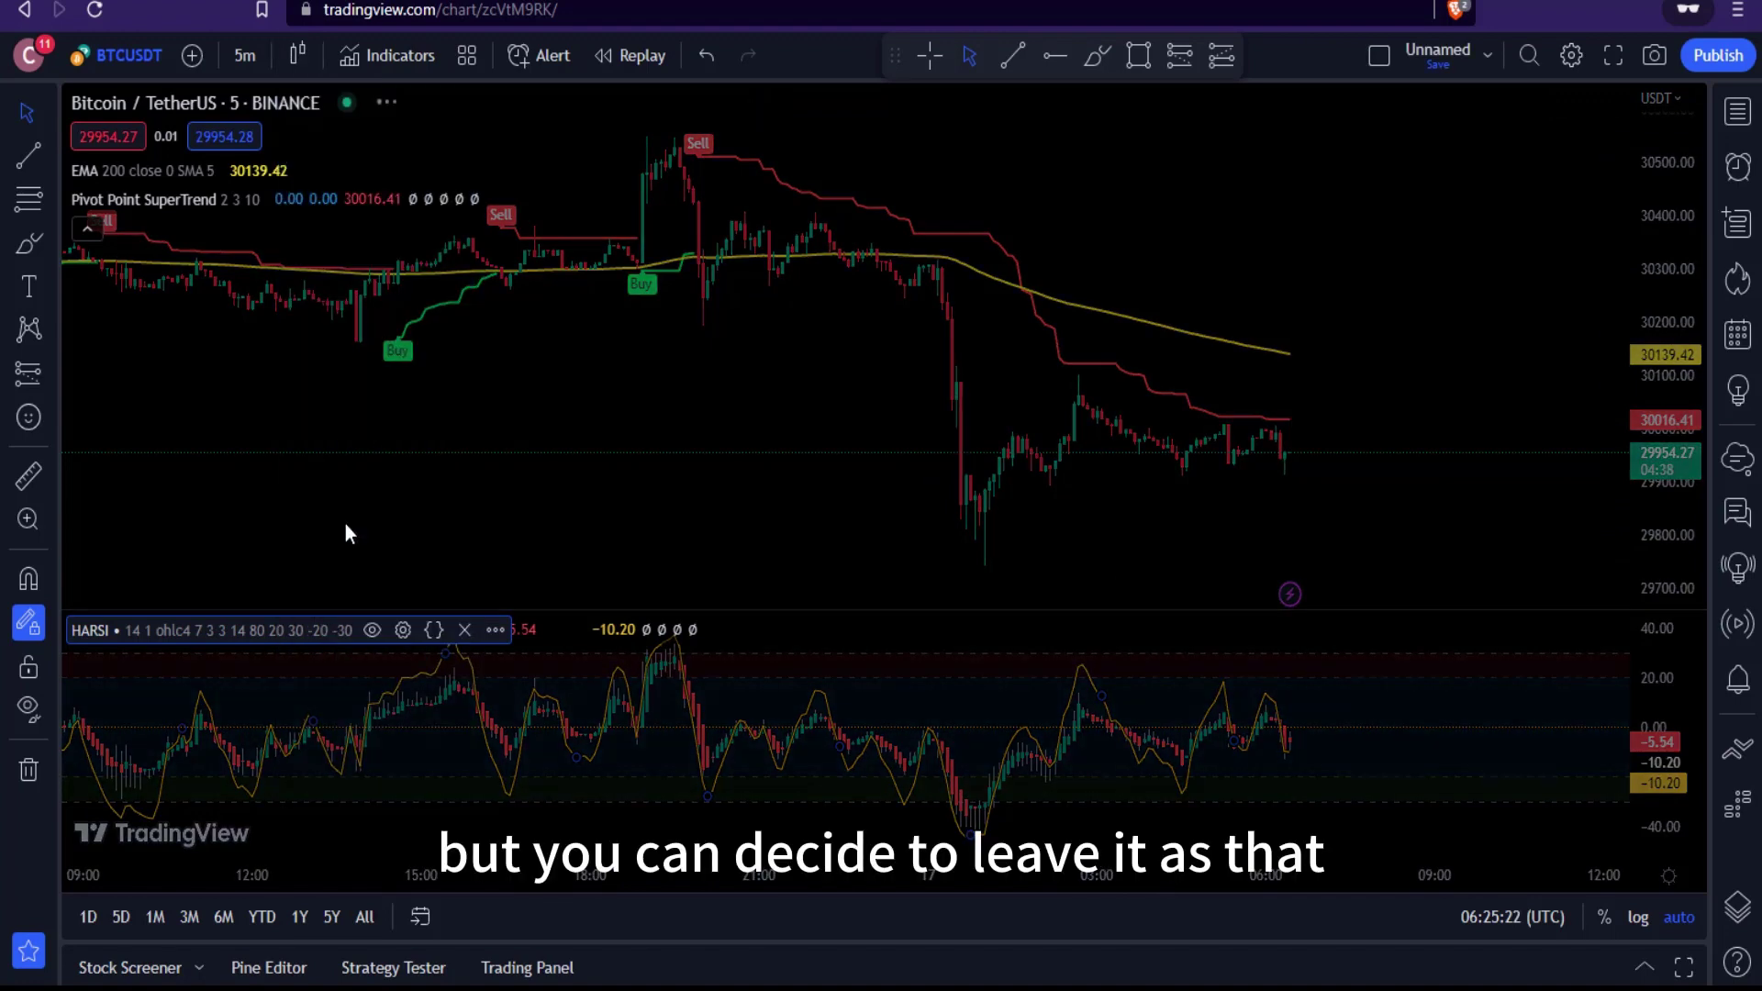
{"action": "left_click_drag", "start_coordinate": [1128, 369], "coordinate": [665, 430]}
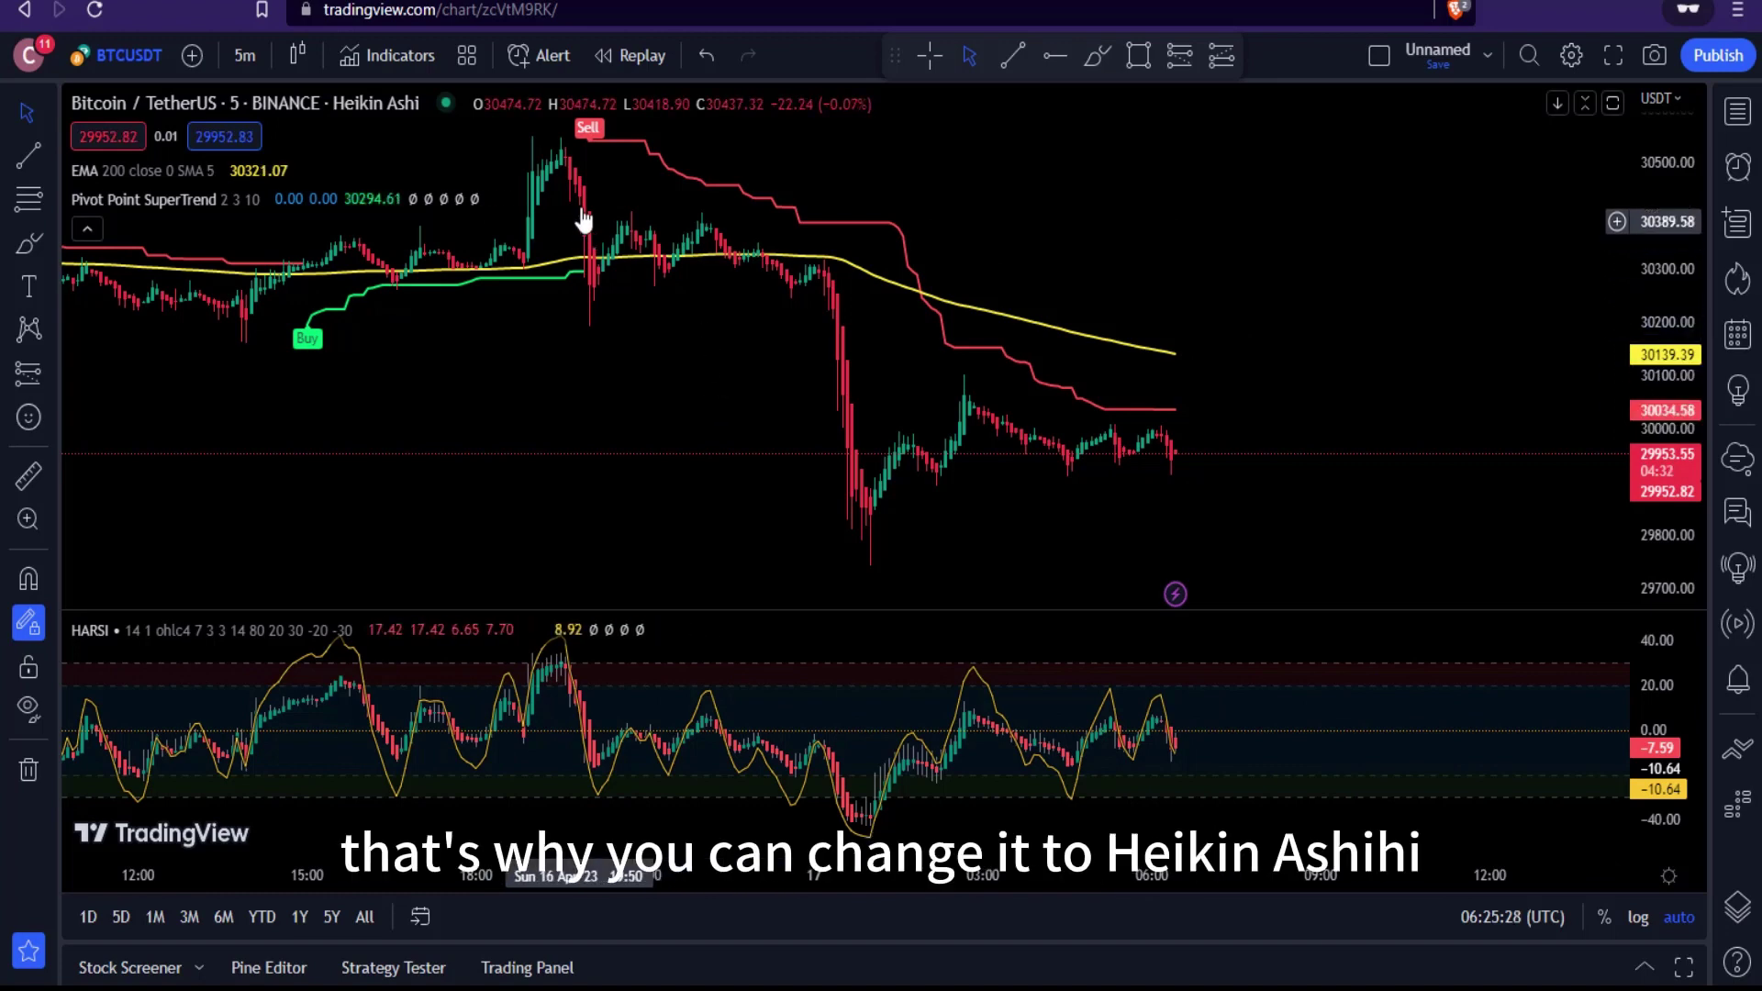
{"action": "left_click_drag", "start_coordinate": [624, 400], "coordinate": [719, 438]}
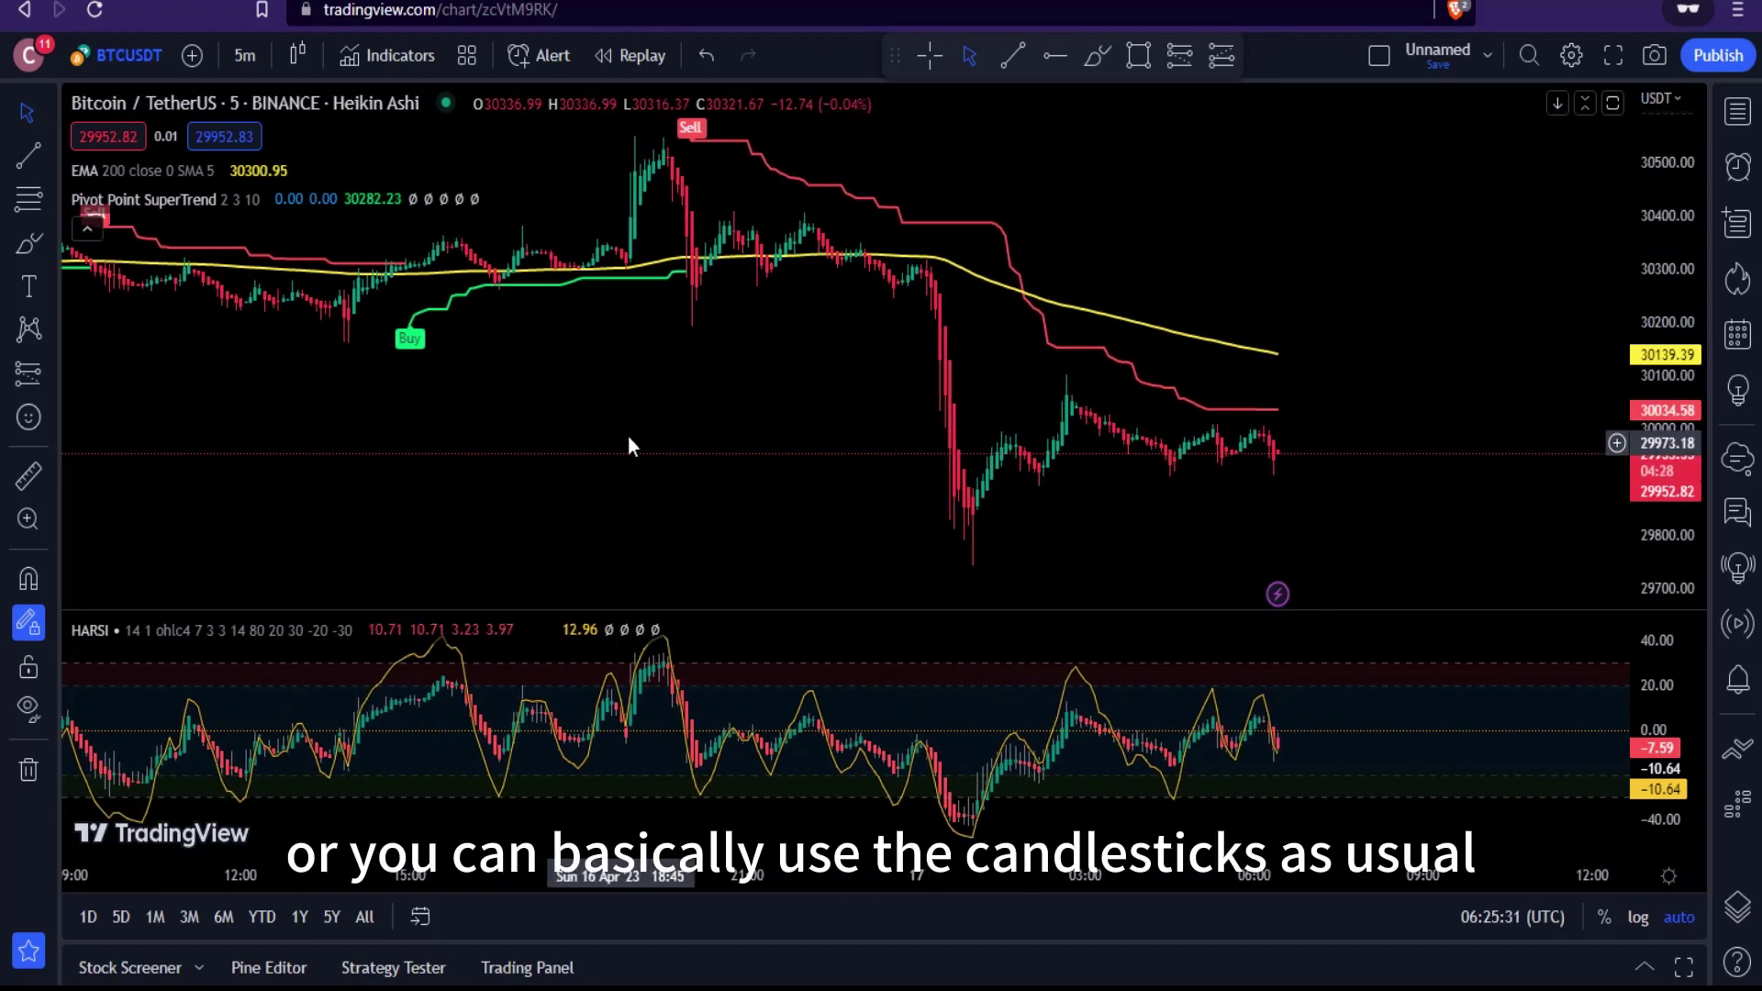
{"action": "left_click_drag", "start_coordinate": [495, 413], "coordinate": [994, 421]}
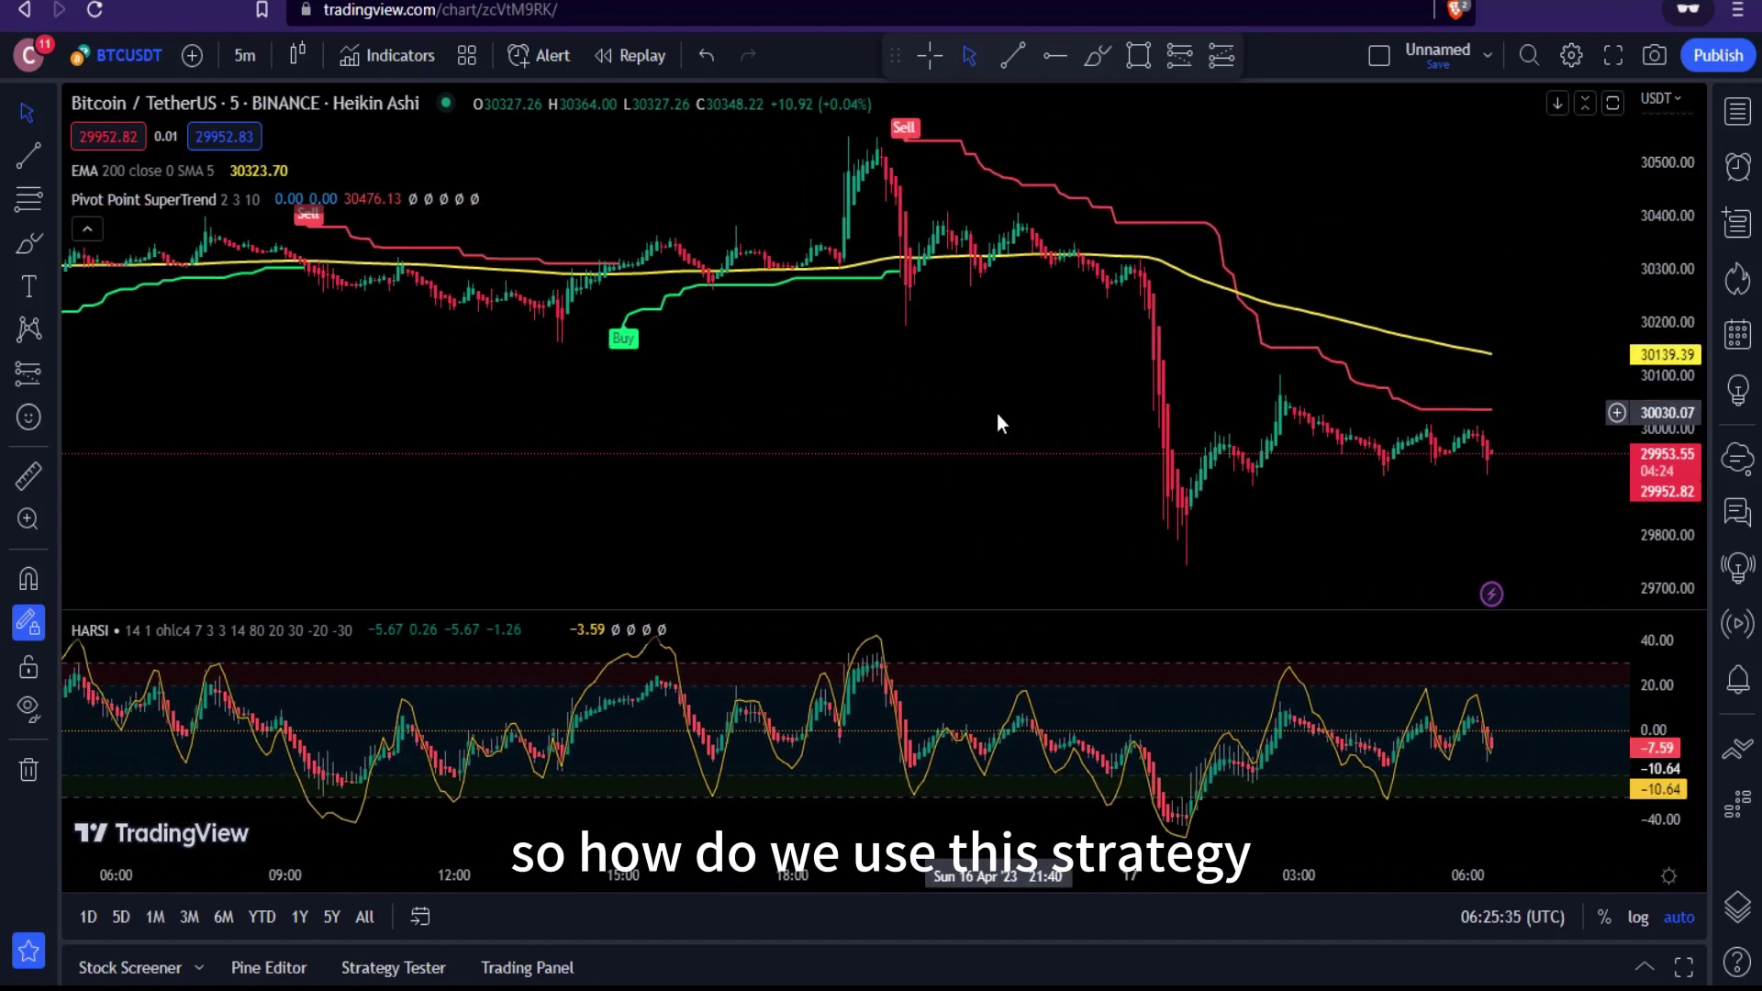
Brush-circle the candles dropping below the 200 EMA and the matching HARSI dip
{"action": "scroll", "coordinate": [1104, 574], "scroll_direction": "up", "scroll_amount": 2}
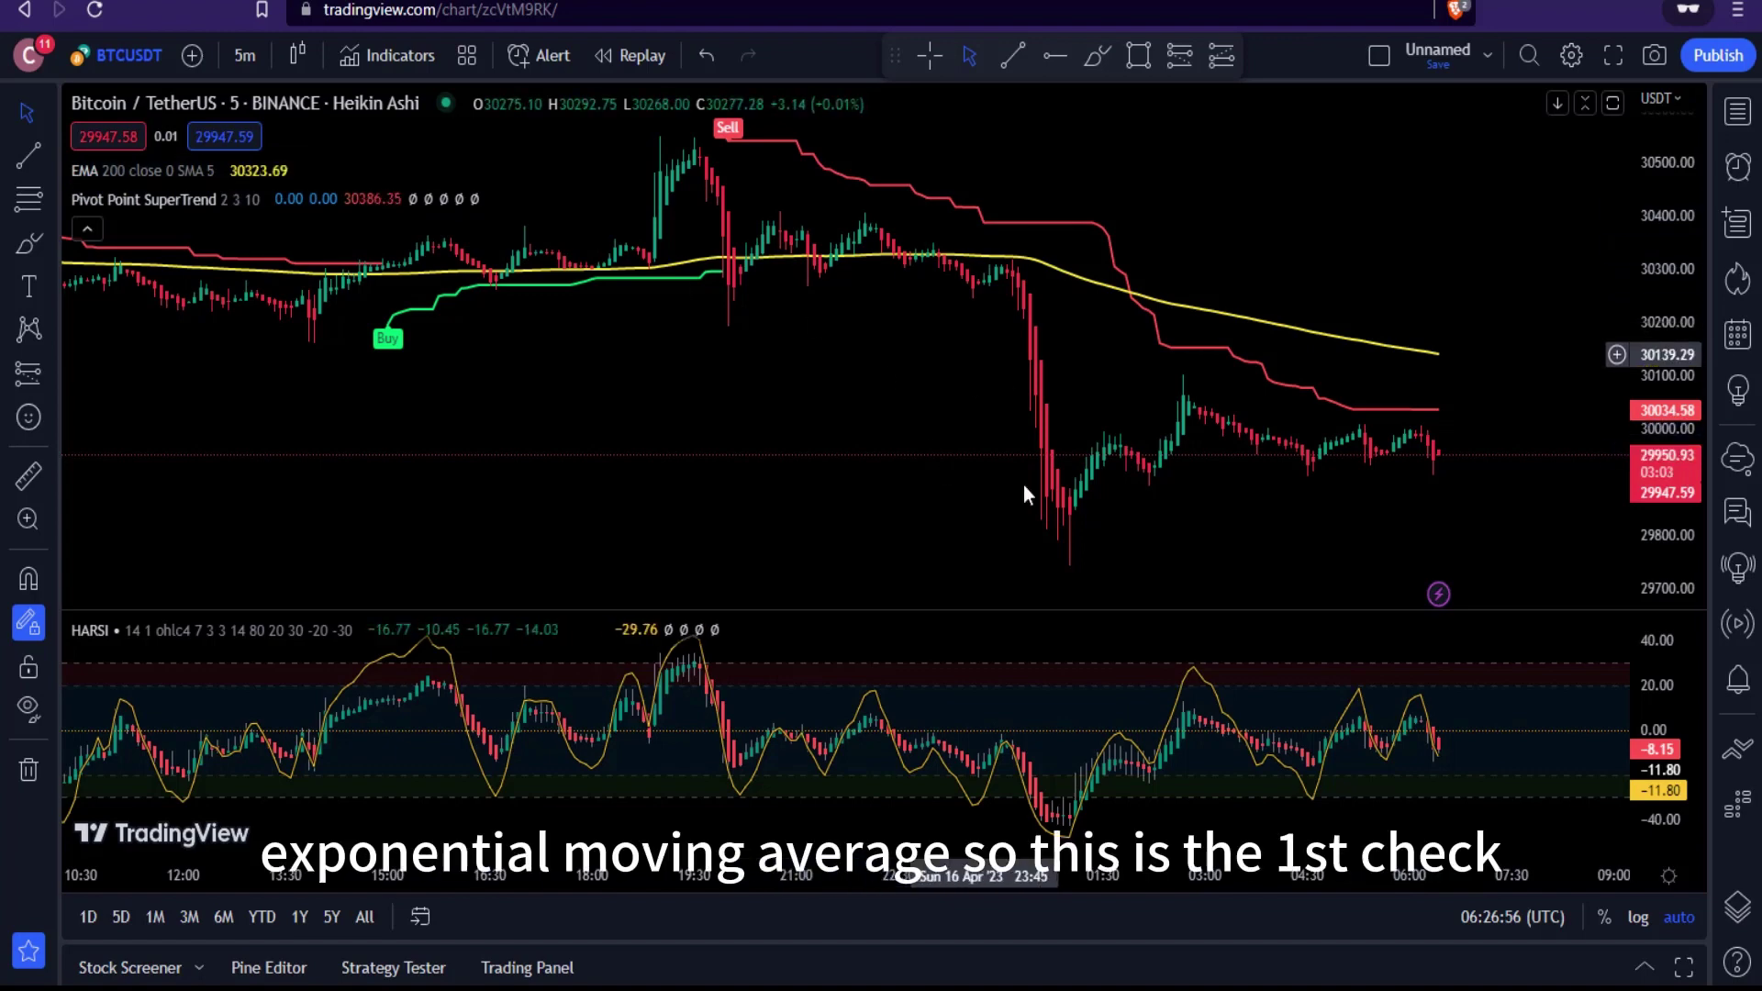
{"action": "left_click", "coordinate": [1097, 55]}
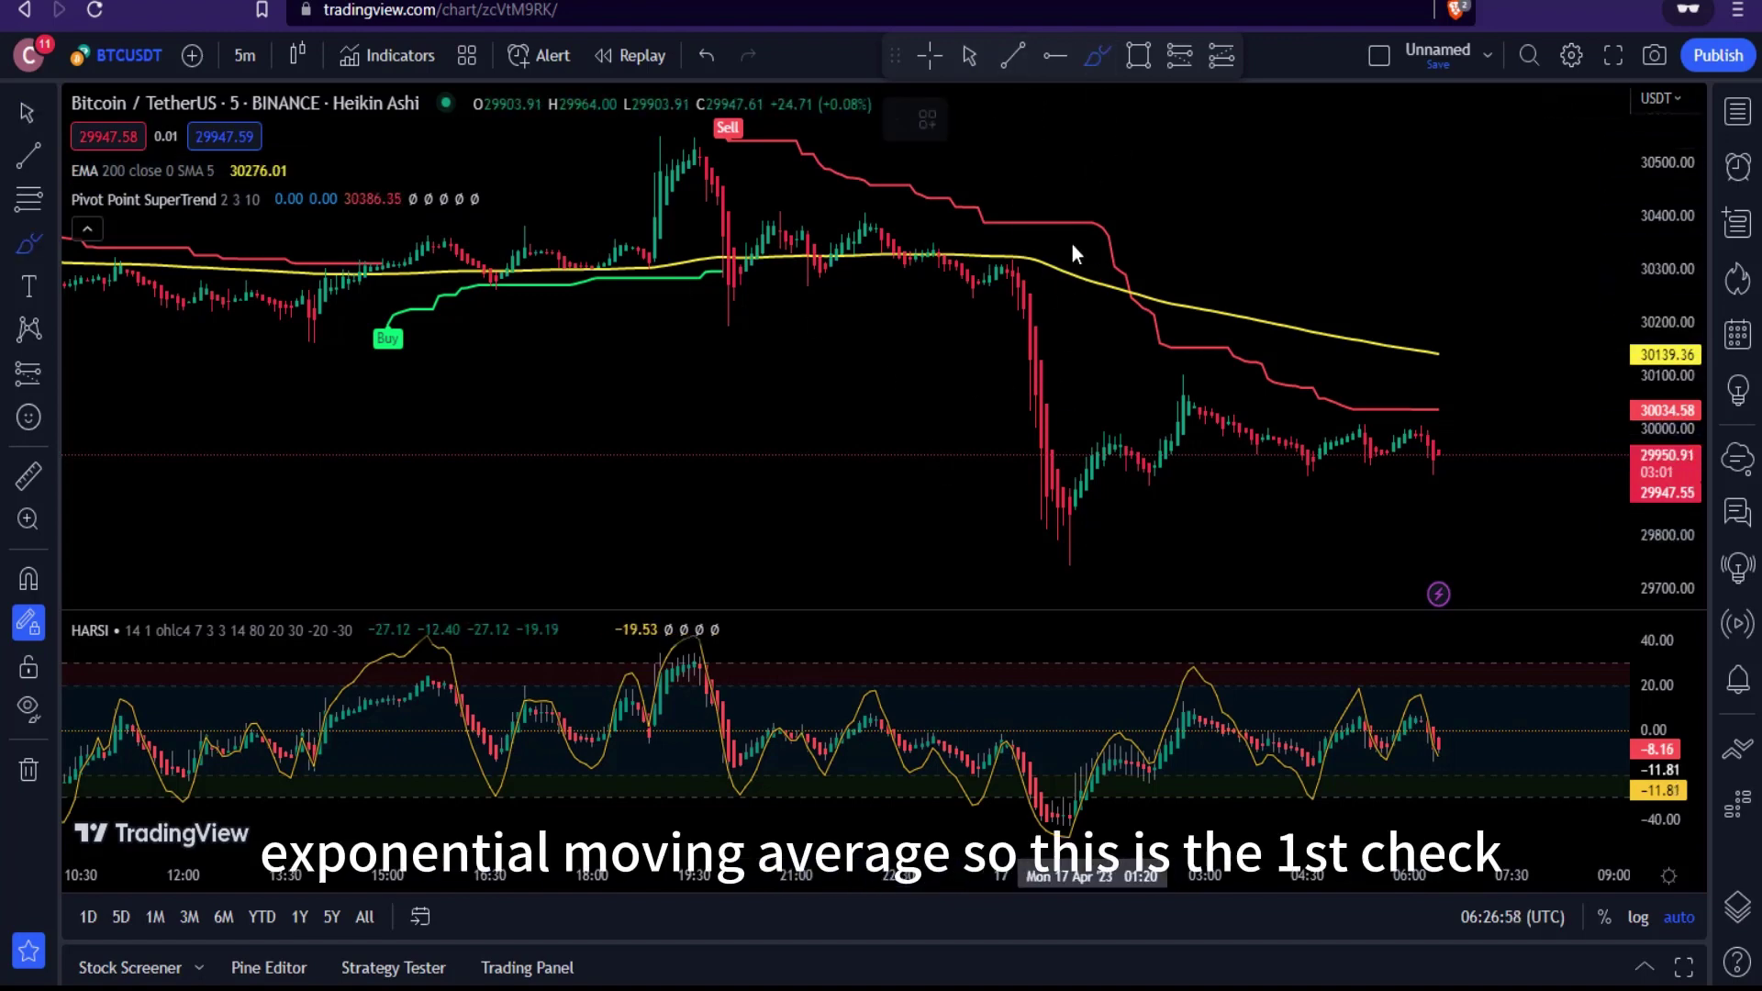
{"action": "mouse_move", "coordinate": [1010, 275]}
{"action": "left_mouse_down"}
{"action": "mouse_move", "coordinate": [1017, 338]}
{"action": "mouse_move", "coordinate": [1035, 283]}
{"action": "mouse_move", "coordinate": [1003, 264]}
{"action": "left_mouse_up"}
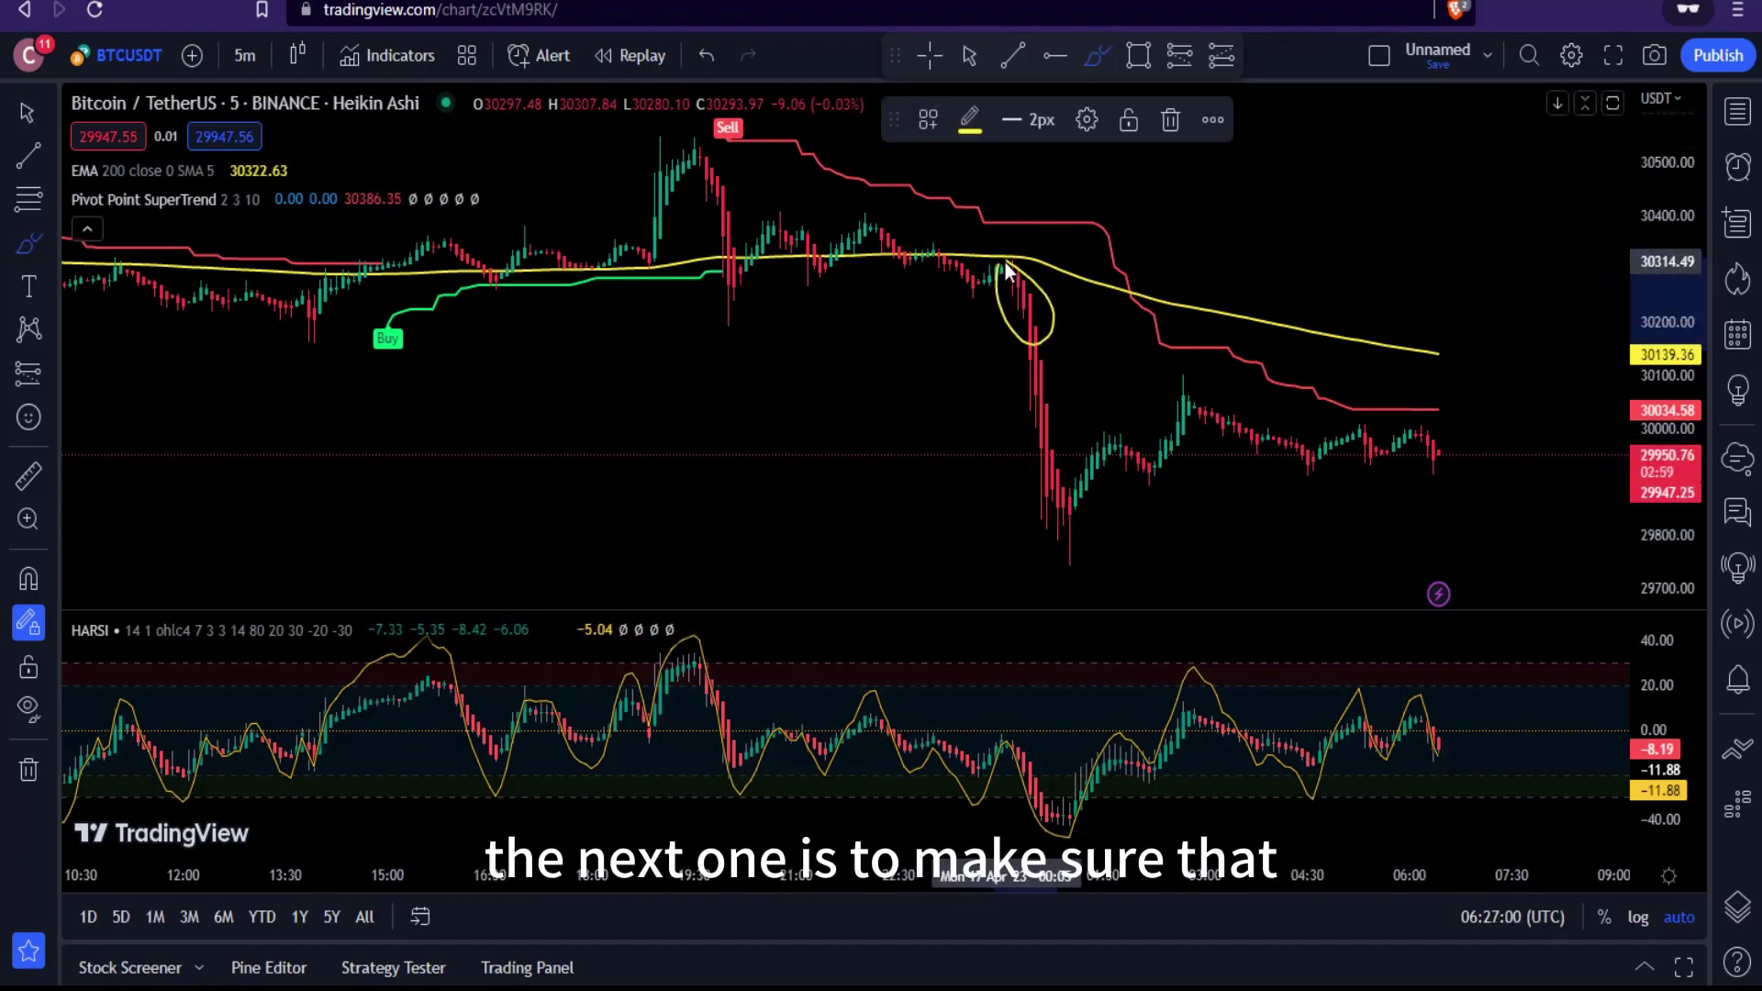
{"action": "left_click", "coordinate": [971, 46]}
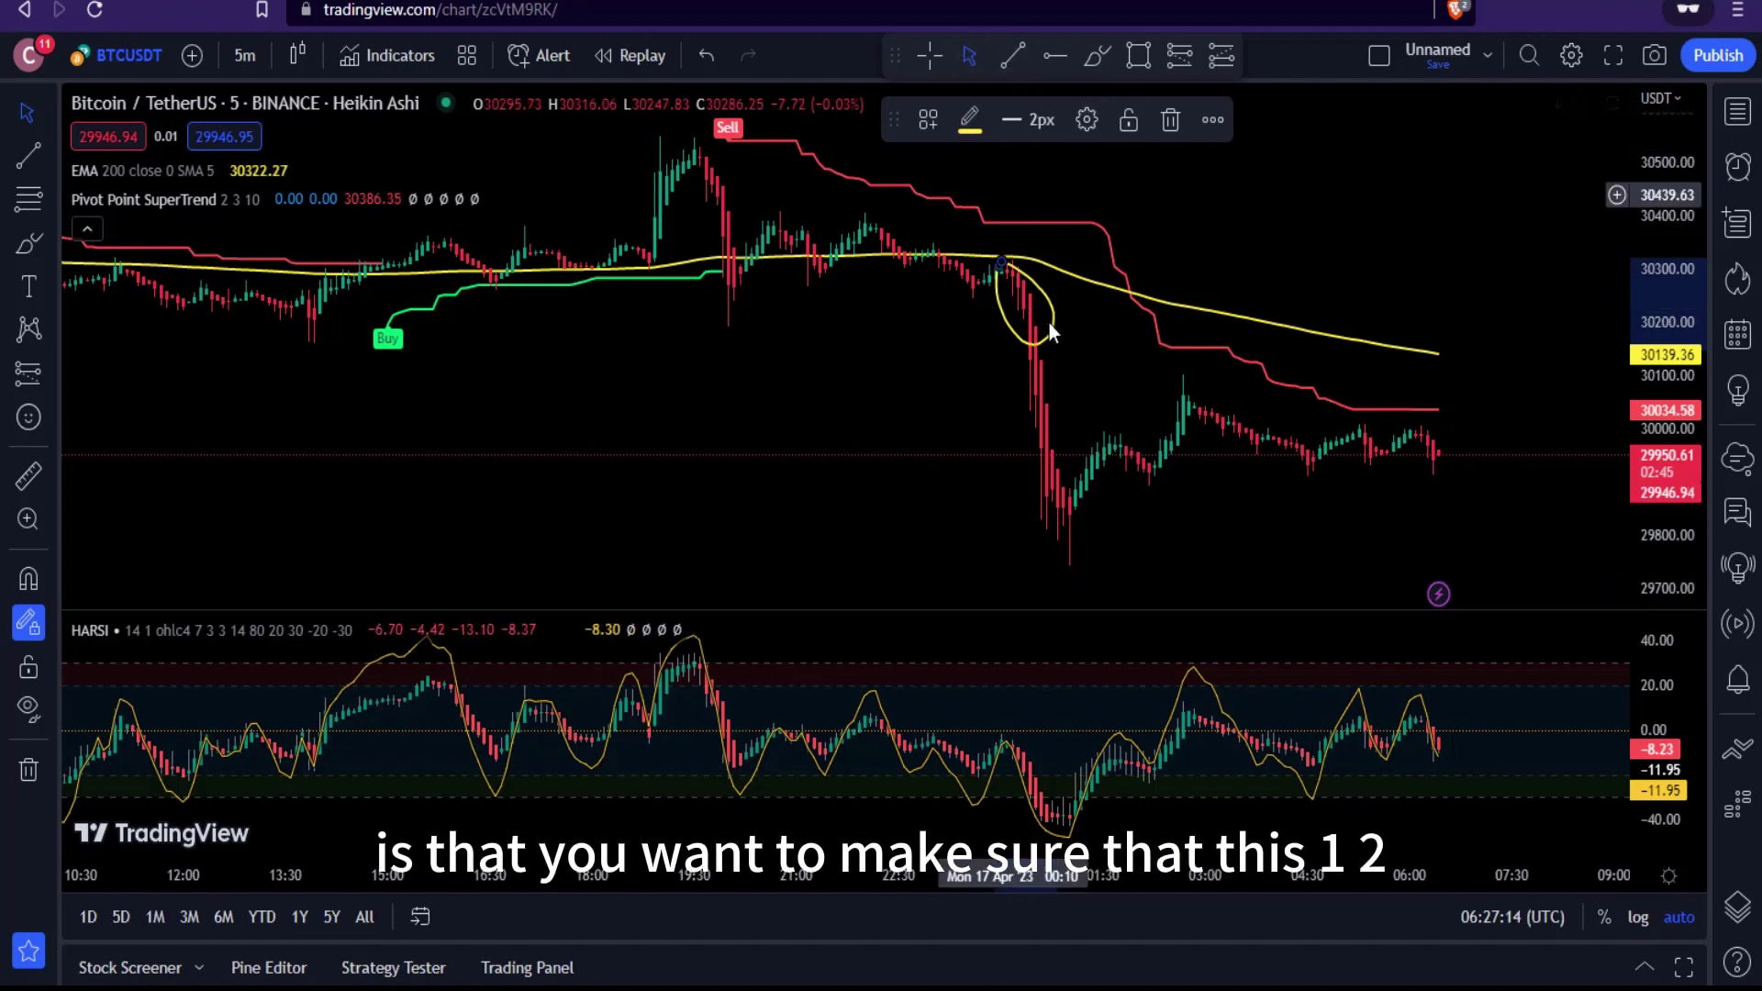
{"action": "left_click", "coordinate": [1099, 66]}
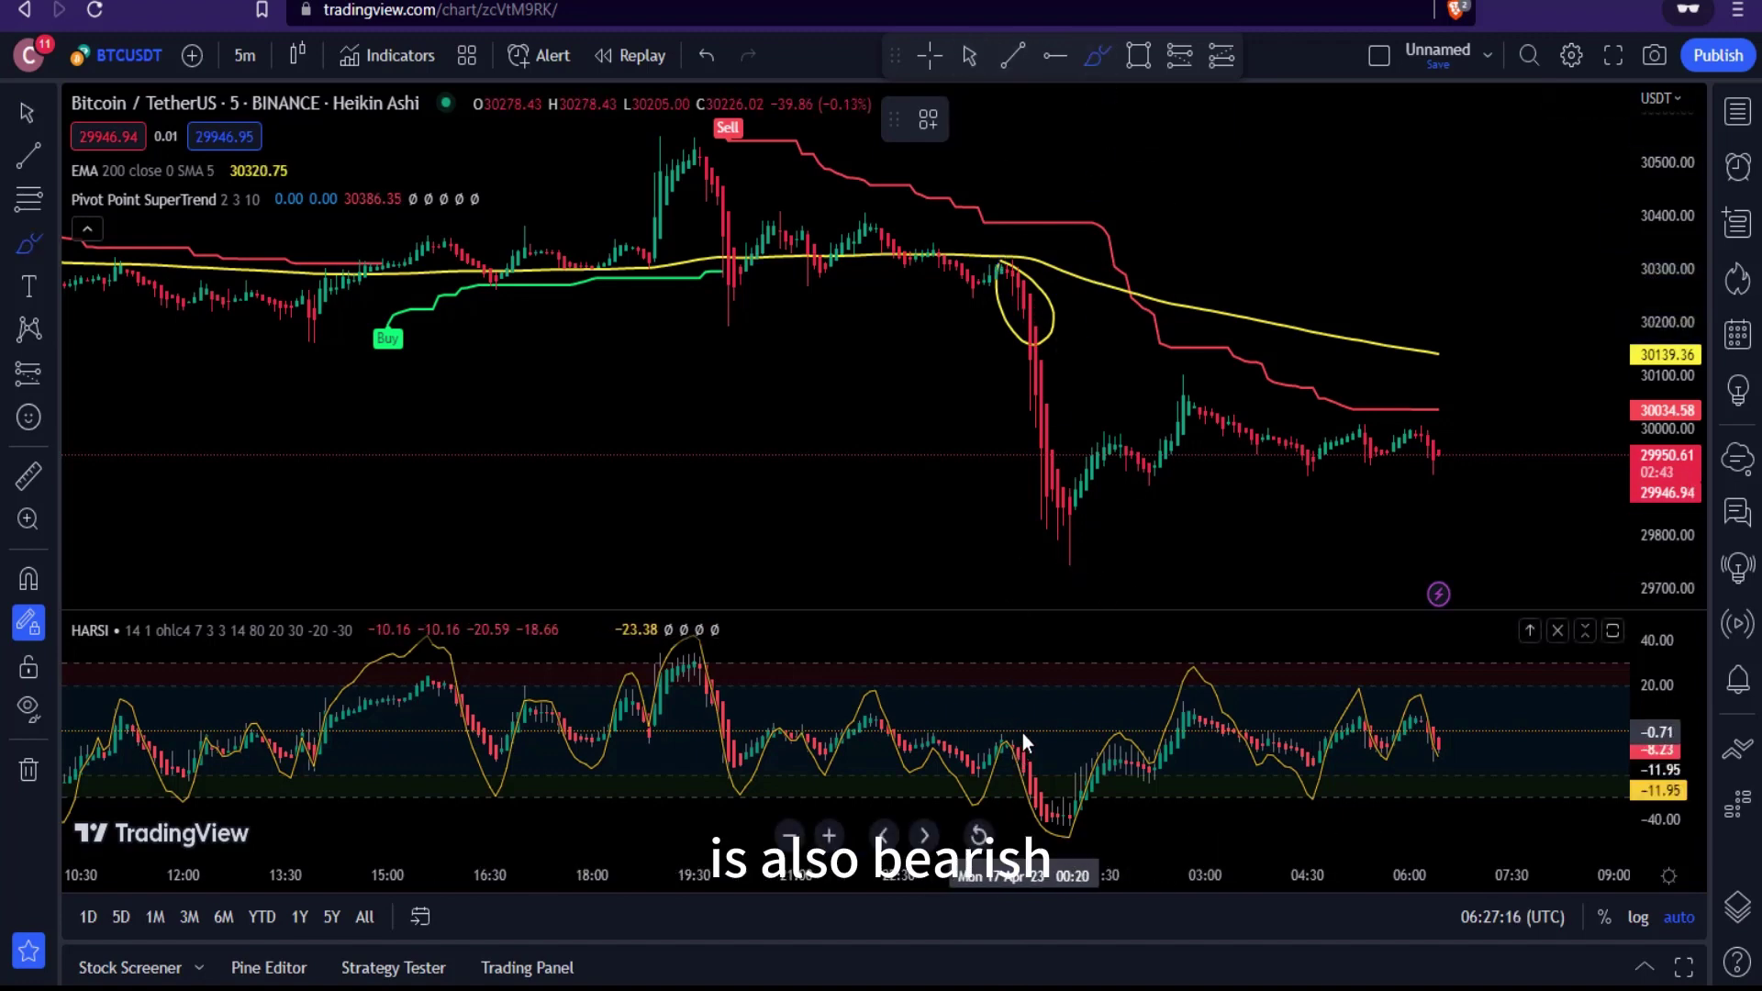
{"action": "mouse_move", "coordinate": [1022, 730]}
{"action": "left_mouse_down"}
{"action": "mouse_move", "coordinate": [1032, 775]}
{"action": "mouse_move", "coordinate": [1008, 734]}
{"action": "left_mouse_up"}
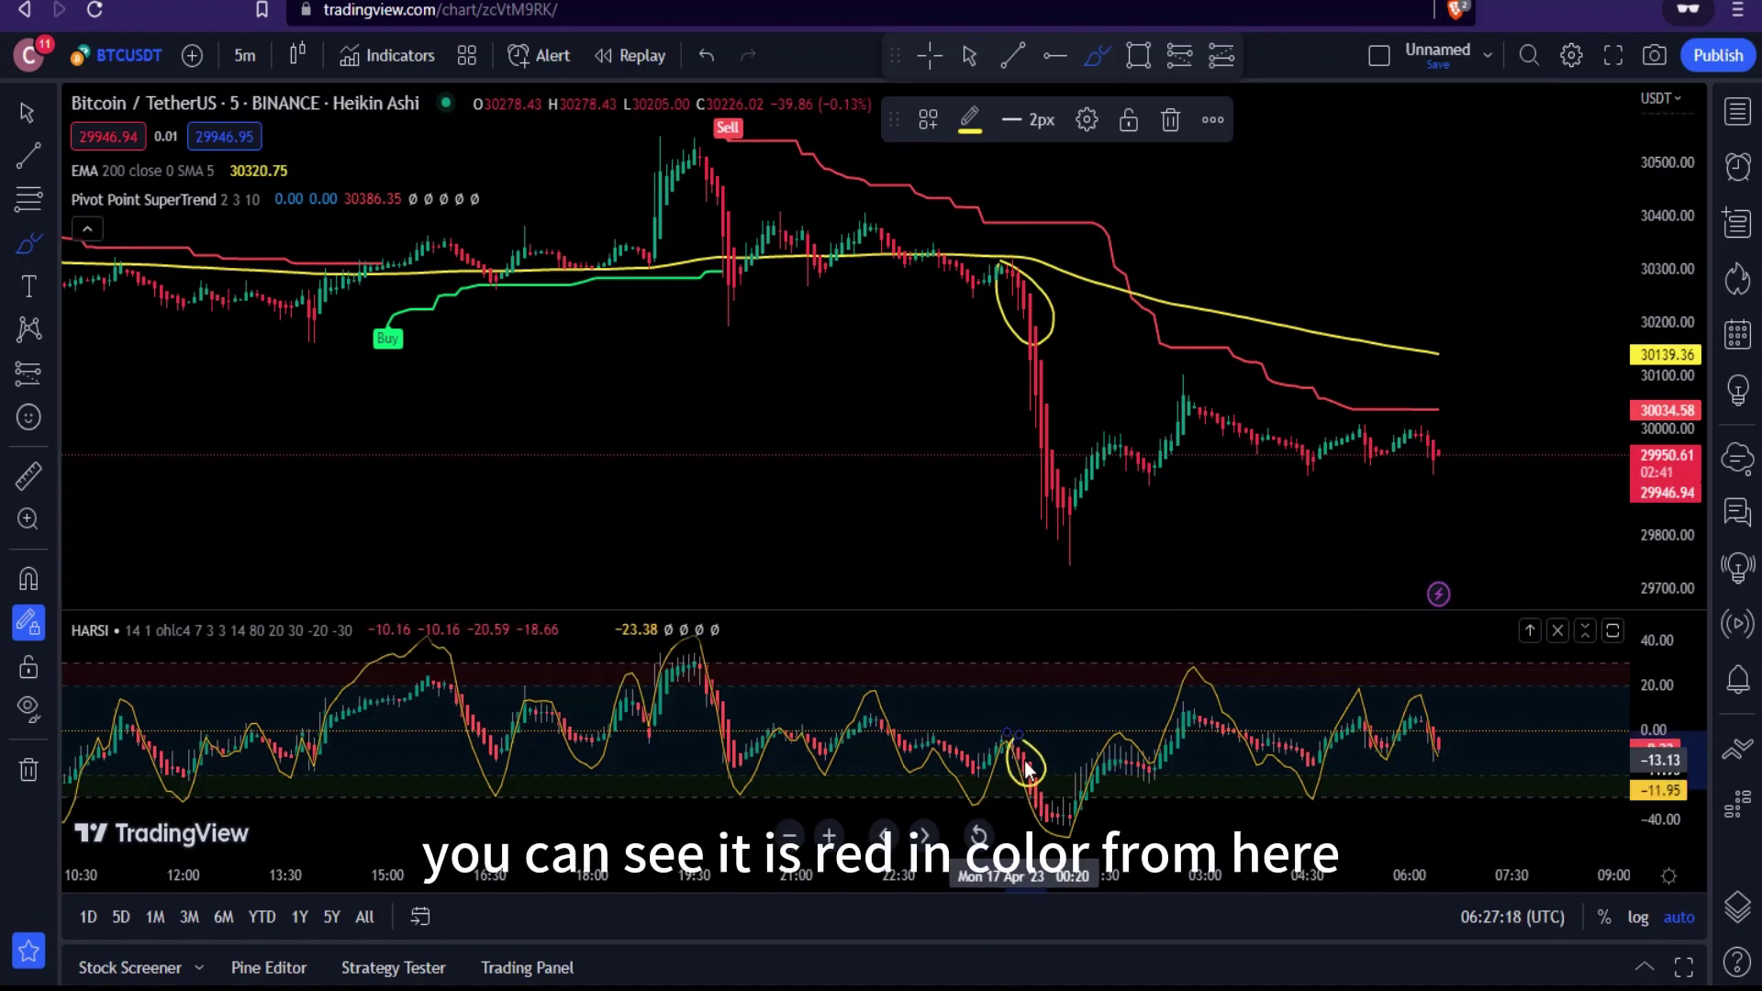
{"action": "left_click", "coordinate": [930, 55]}
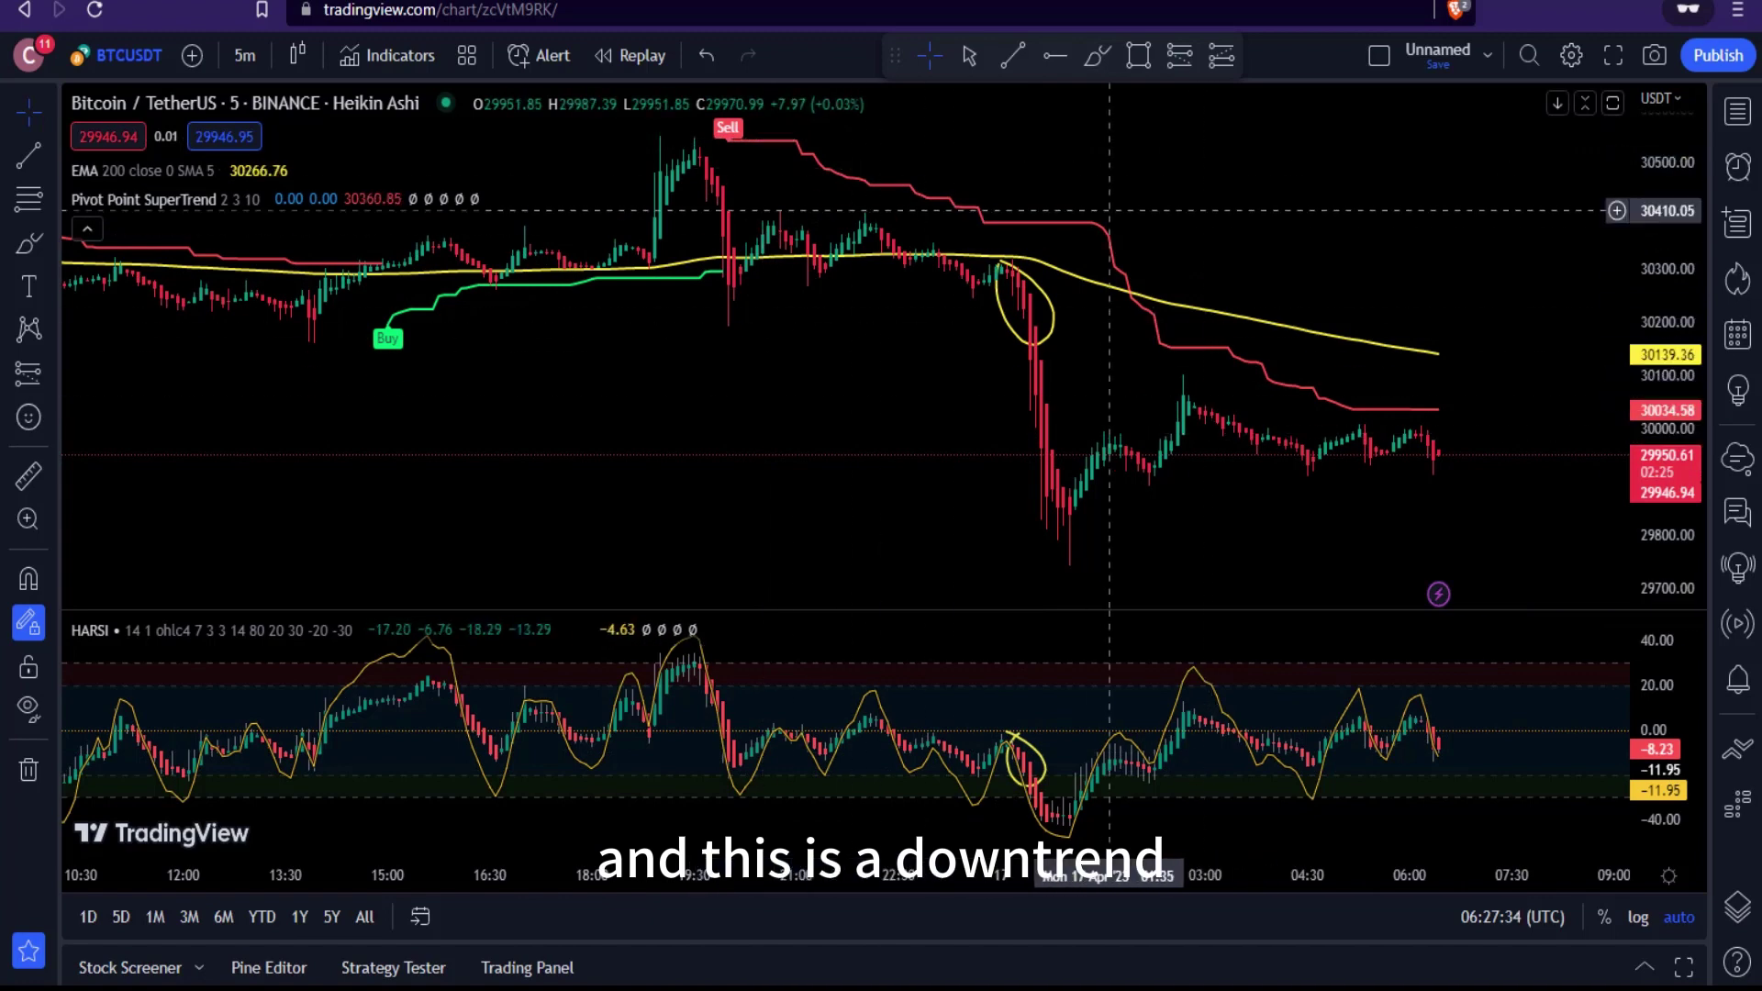
Add a short position at the sell entry targeting 1.58% with 3.25 risk/reward
{"action": "left_click", "coordinate": [1182, 63]}
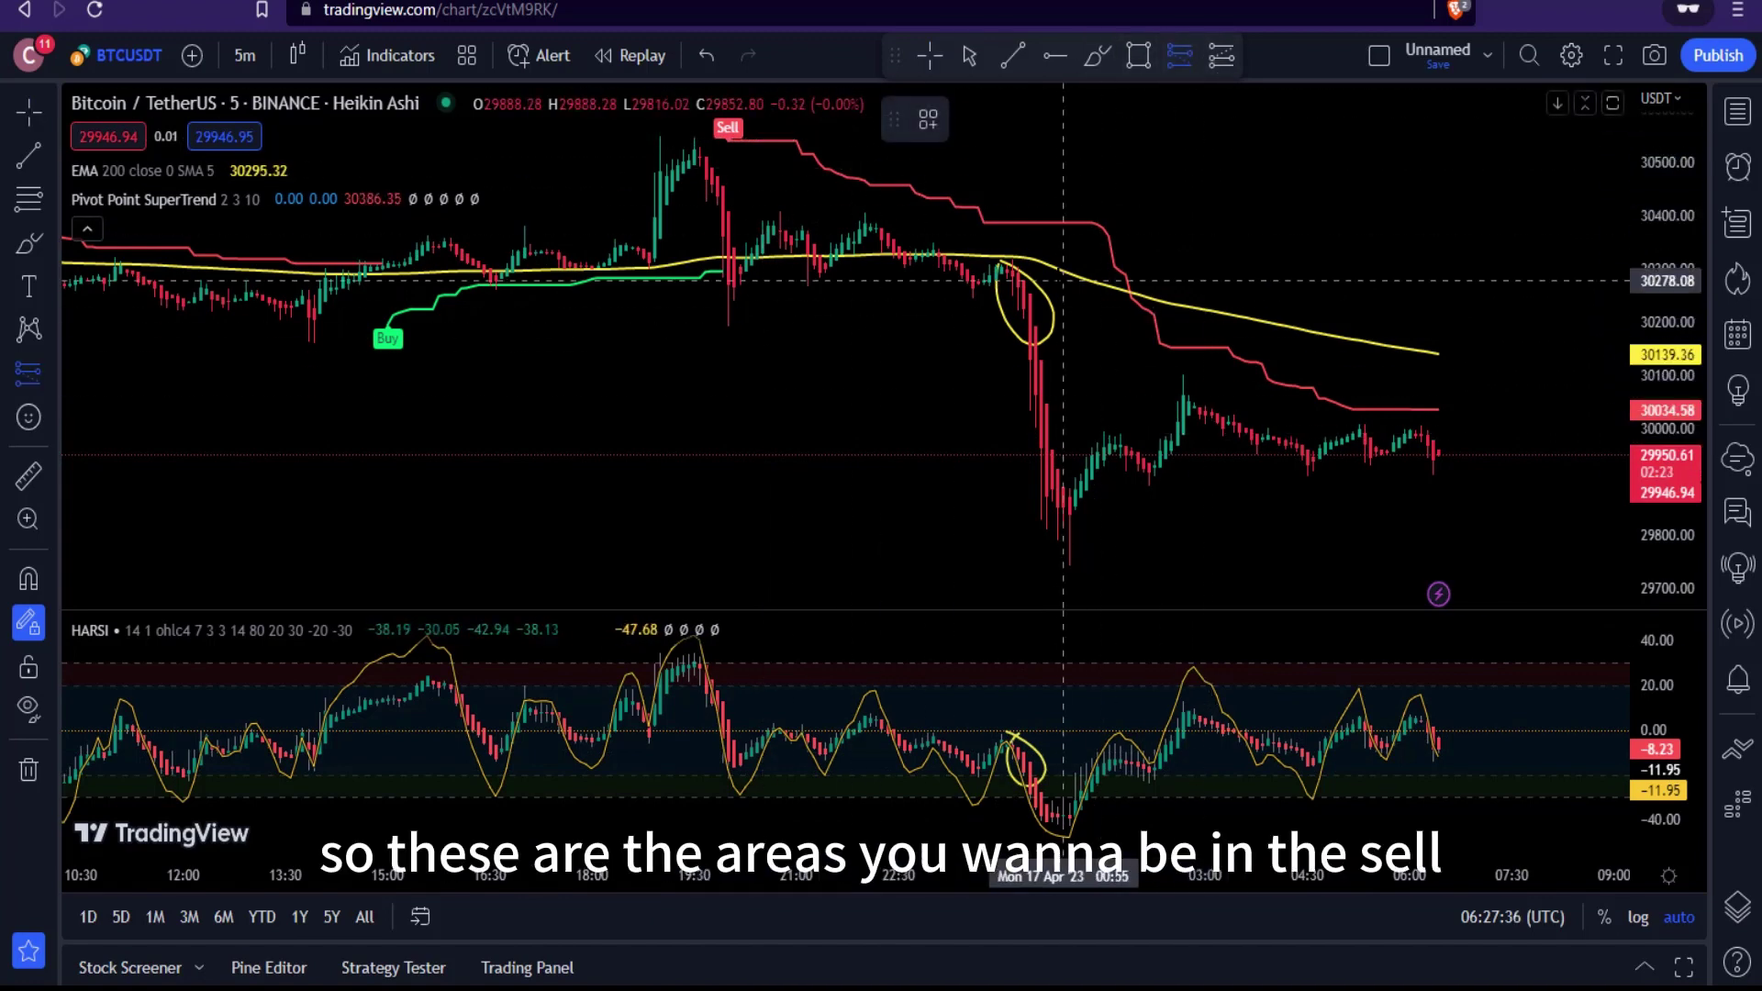
{"action": "left_click", "coordinate": [1017, 274]}
{"action": "left_click", "coordinate": [968, 55]}
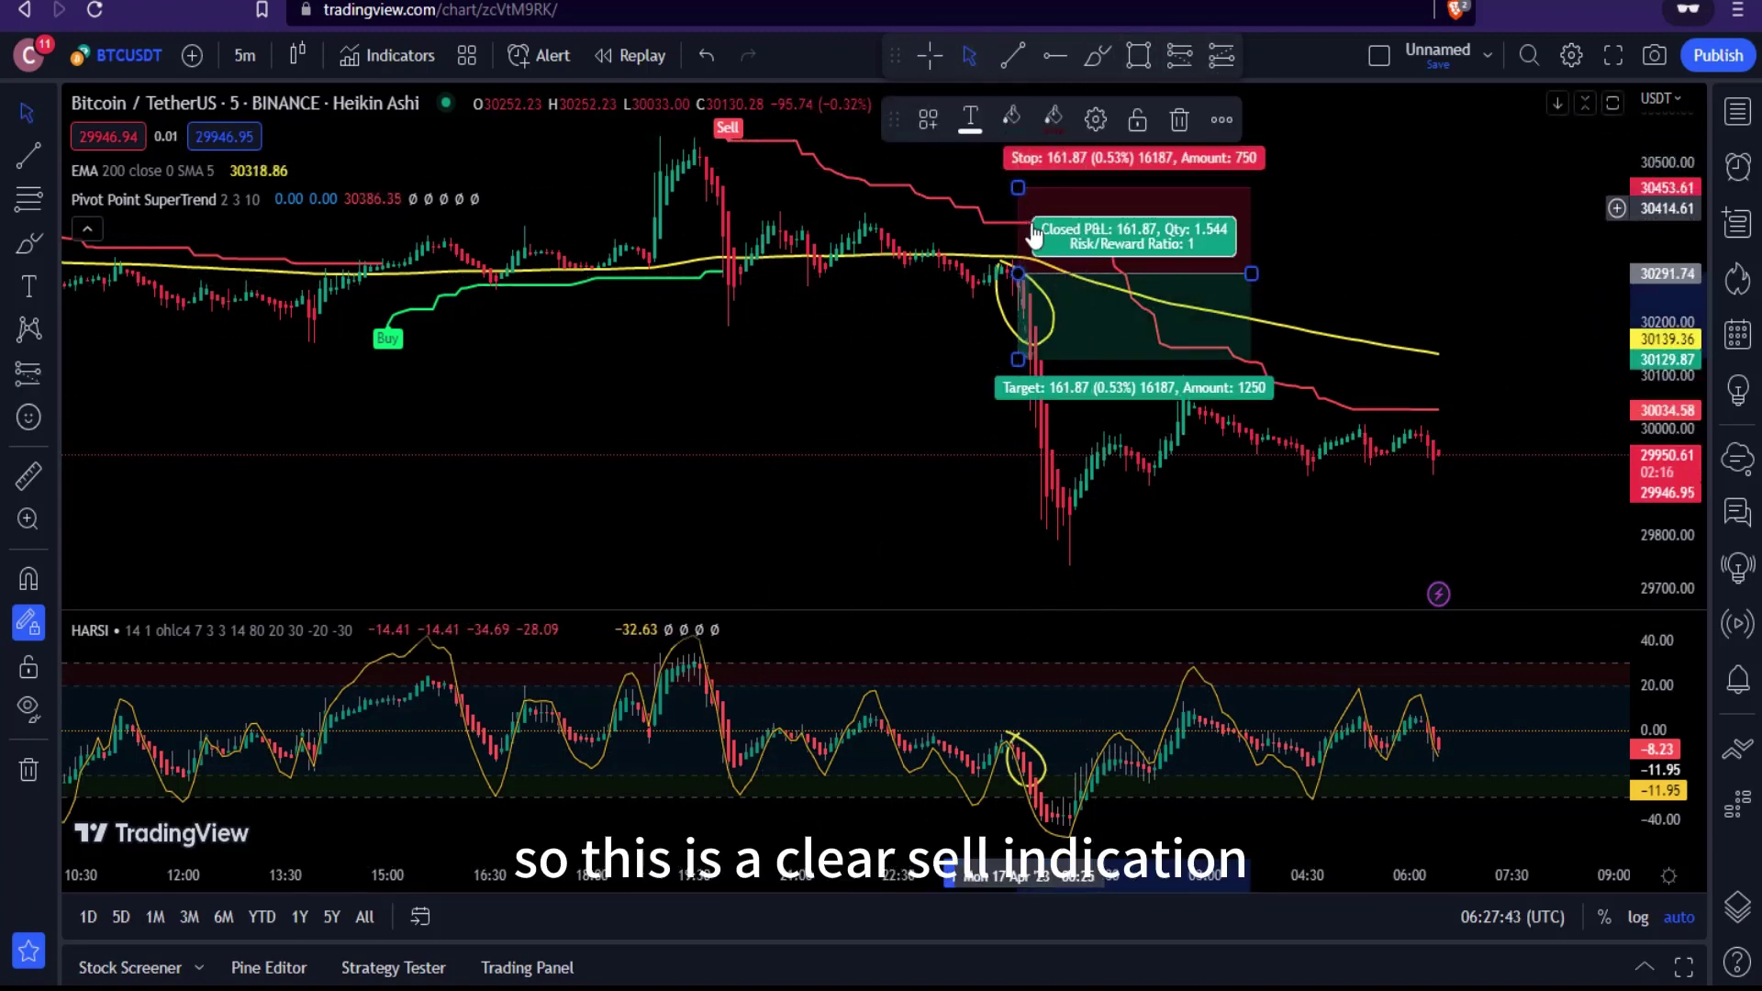
{"action": "left_click_drag", "start_coordinate": [1017, 358], "coordinate": [1018, 528]}
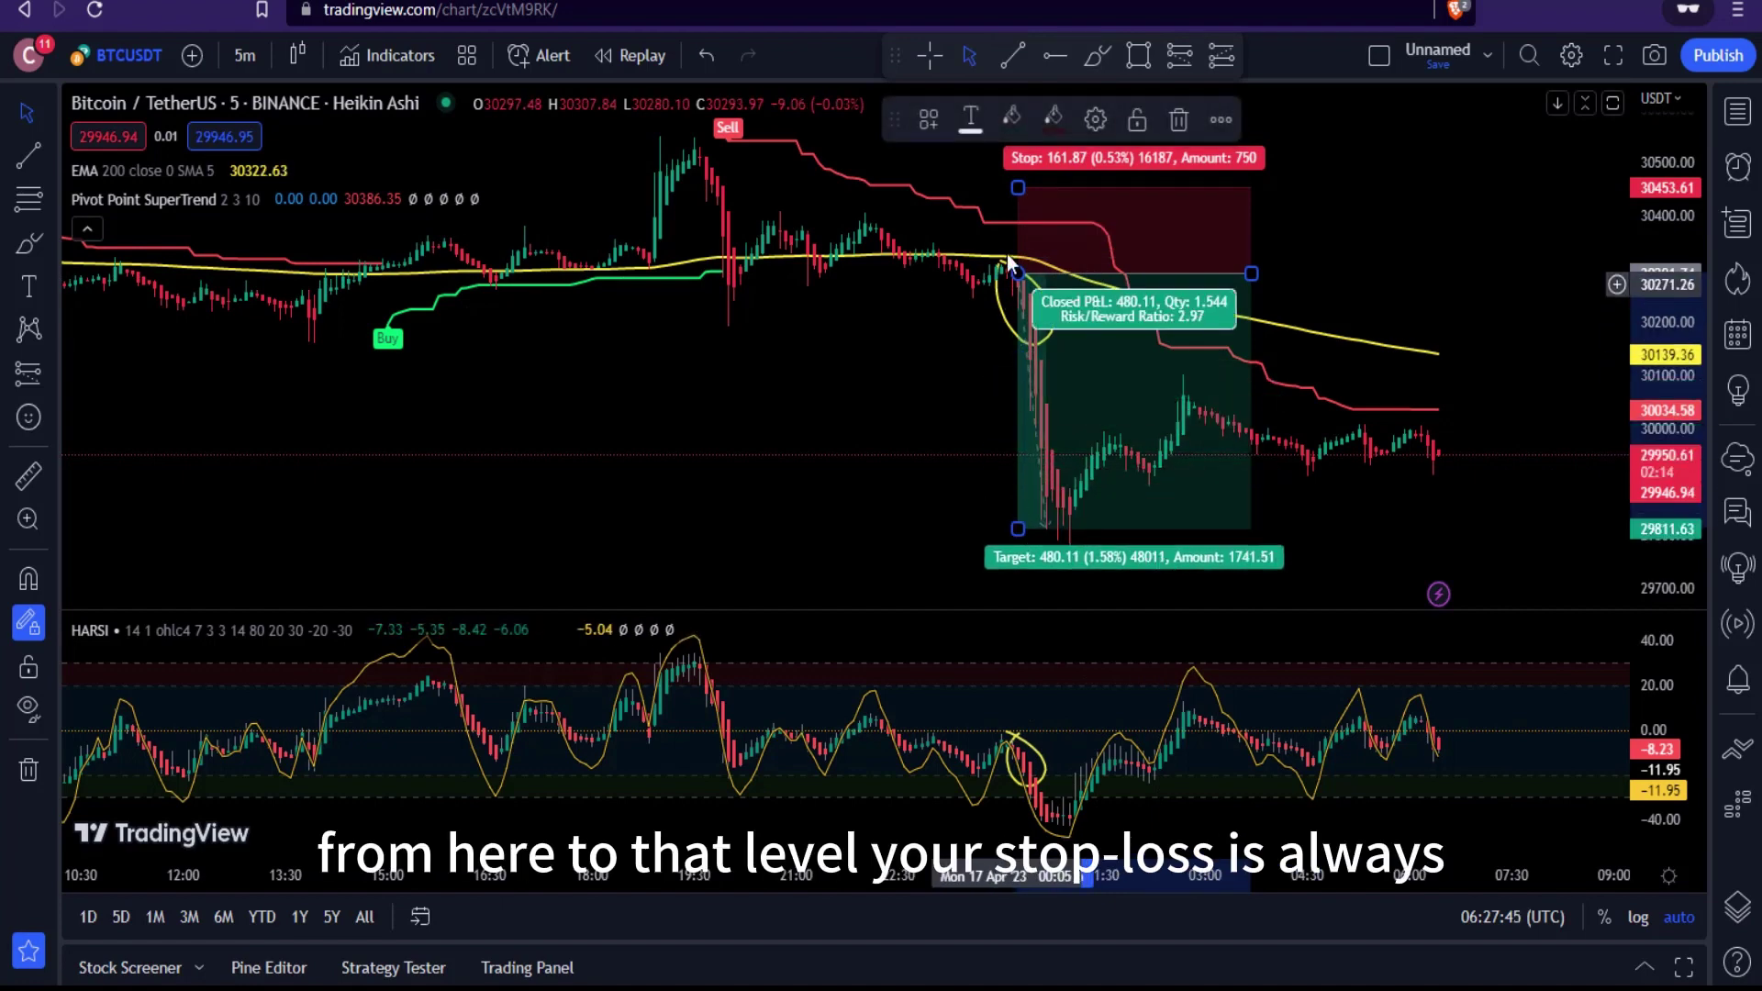
{"action": "left_click_drag", "start_coordinate": [1015, 188], "coordinate": [1018, 195]}
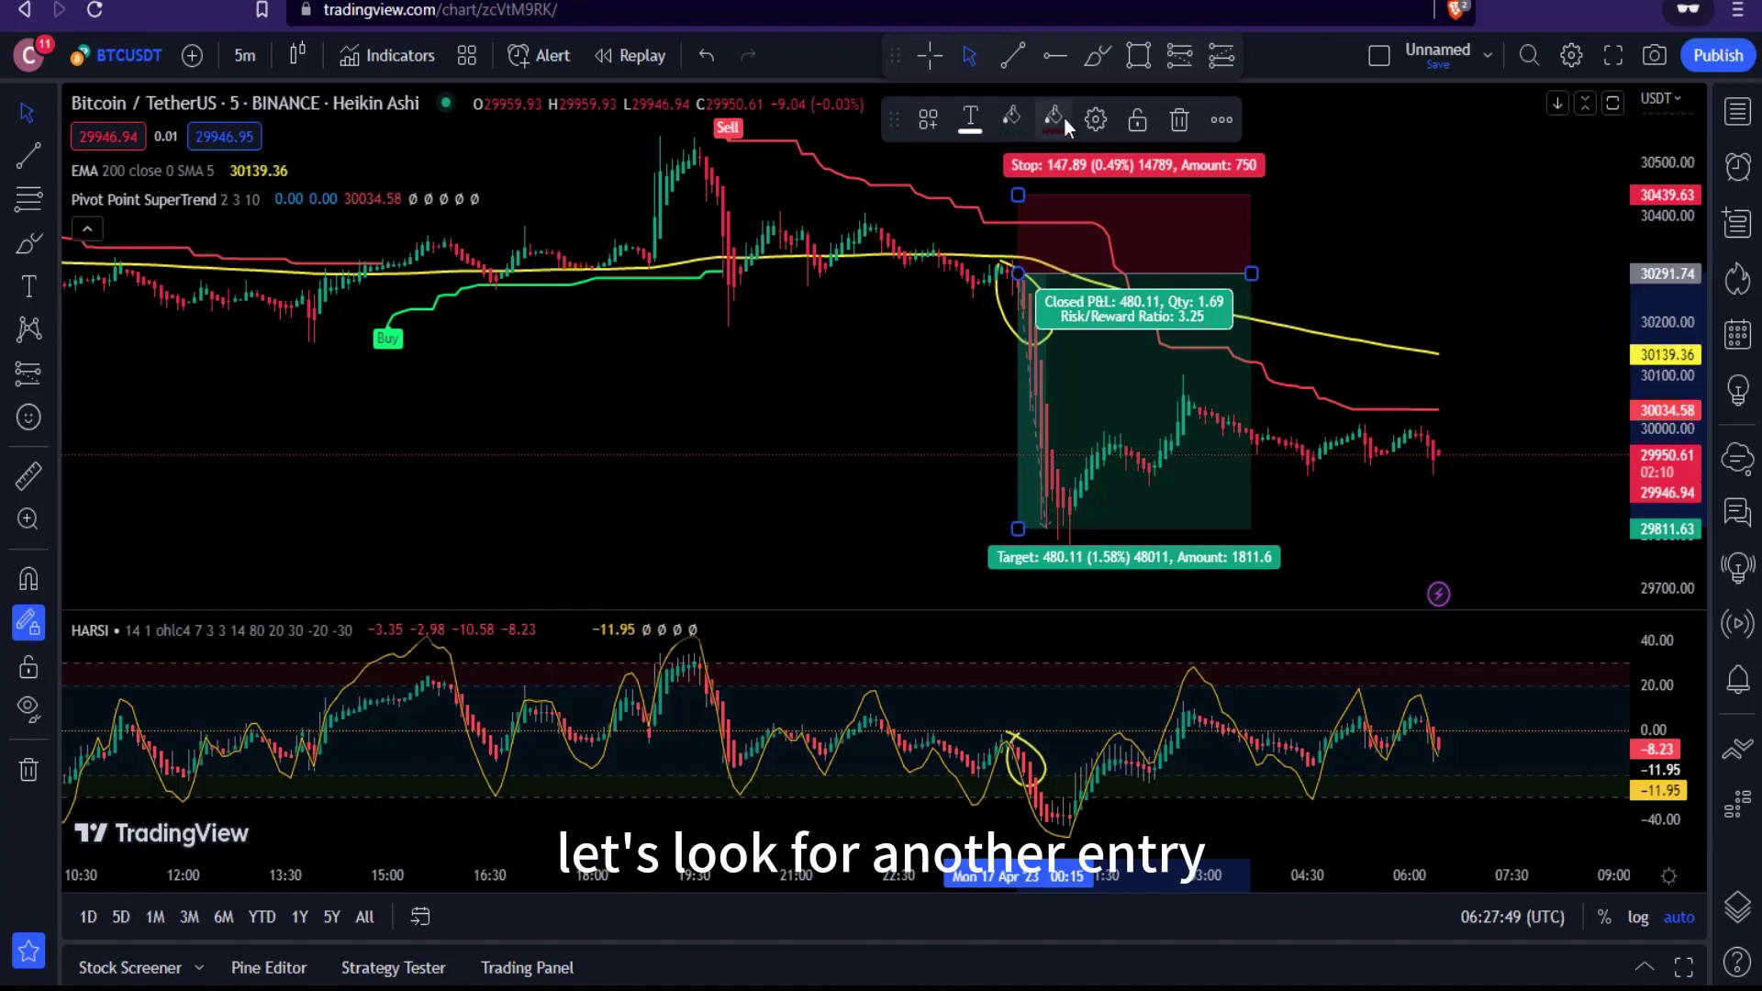
Pan back to Apr 15–16 bars and circle the Sell label, EMA crossing and HARSI dip
{"action": "left_click", "coordinate": [796, 377]}
{"action": "left_click_drag", "start_coordinate": [470, 421], "coordinate": [972, 421]}
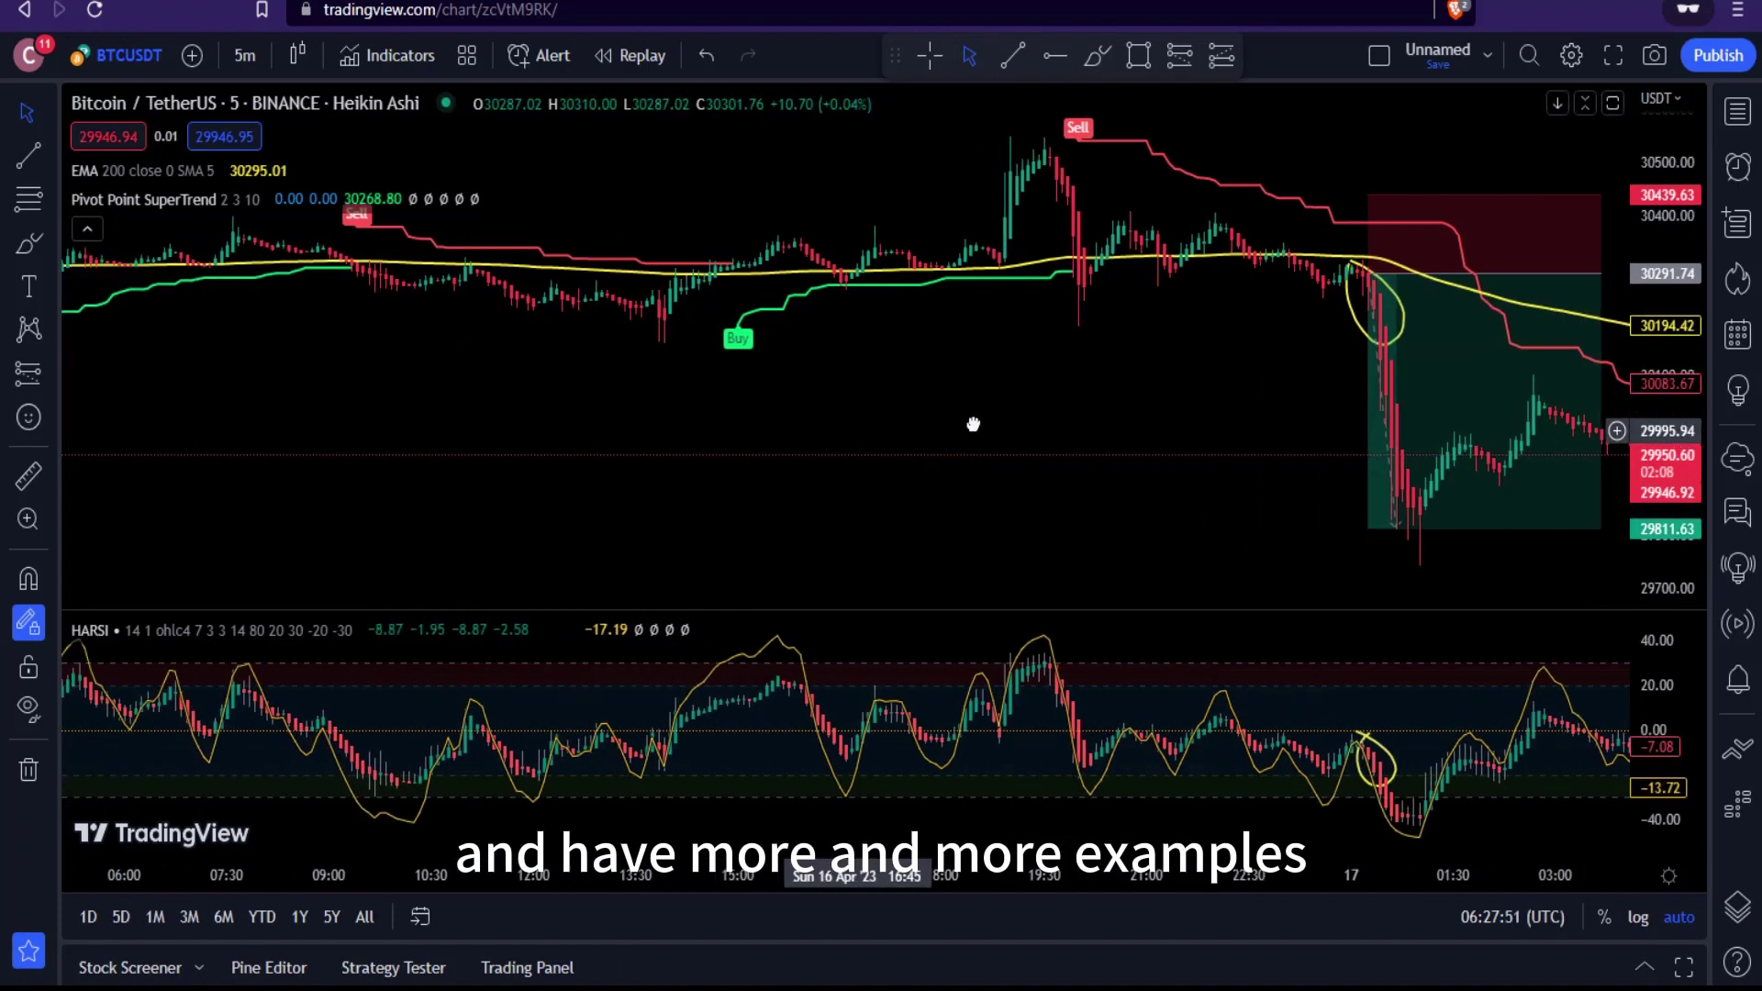
{"action": "left_click_drag", "start_coordinate": [758, 487], "coordinate": [1042, 476]}
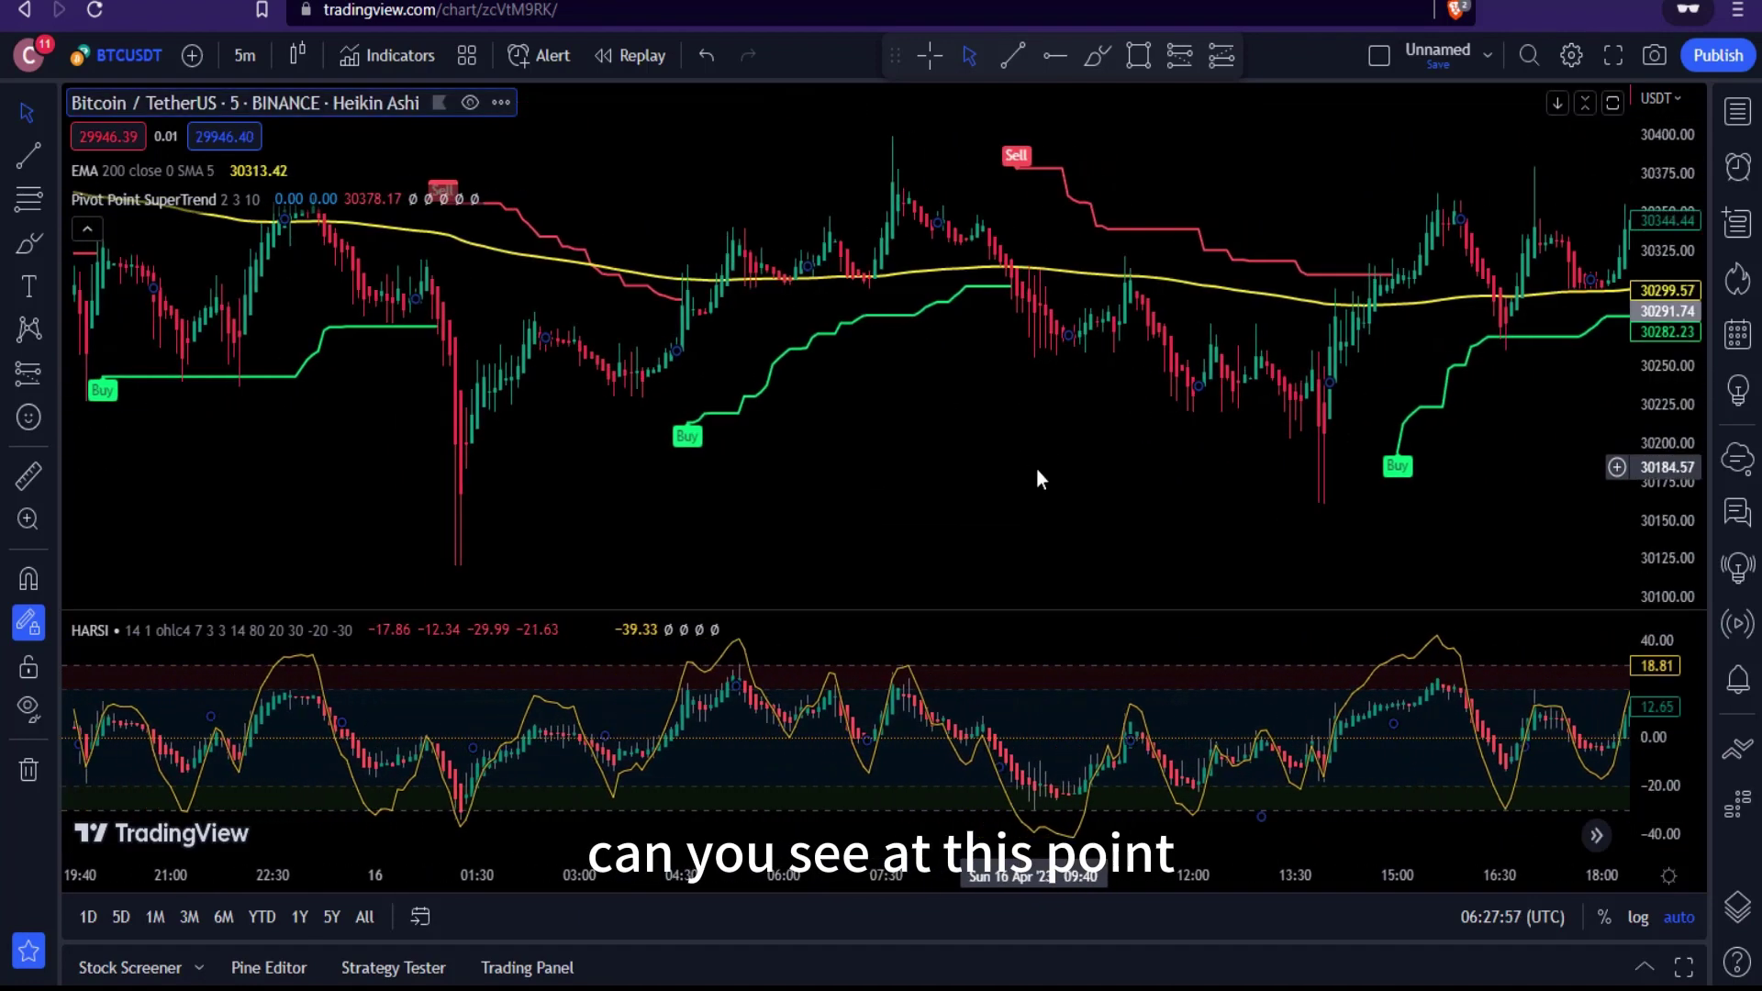
{"action": "left_click_drag", "start_coordinate": [1698, 456], "coordinate": [1145, 334]}
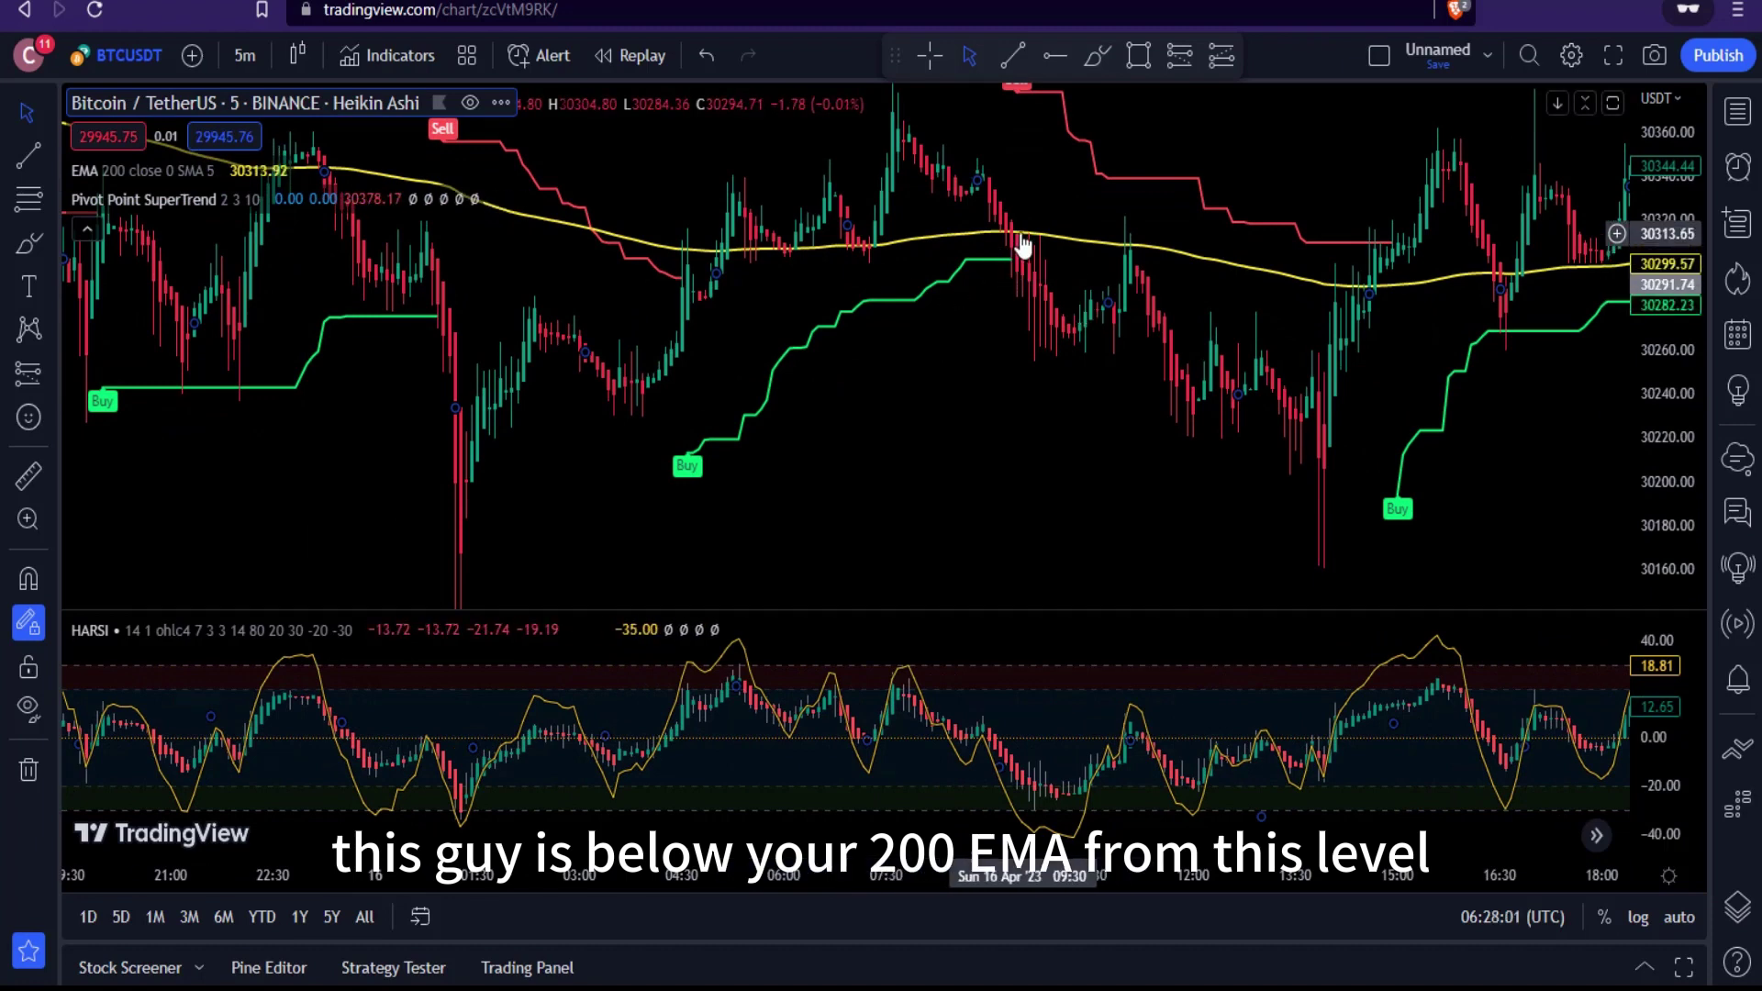
{"action": "mouse_move", "coordinate": [1054, 217]}
{"action": "left_mouse_down"}
{"action": "mouse_move", "coordinate": [1011, 291]}
{"action": "mouse_move", "coordinate": [984, 286]}
{"action": "left_mouse_up"}
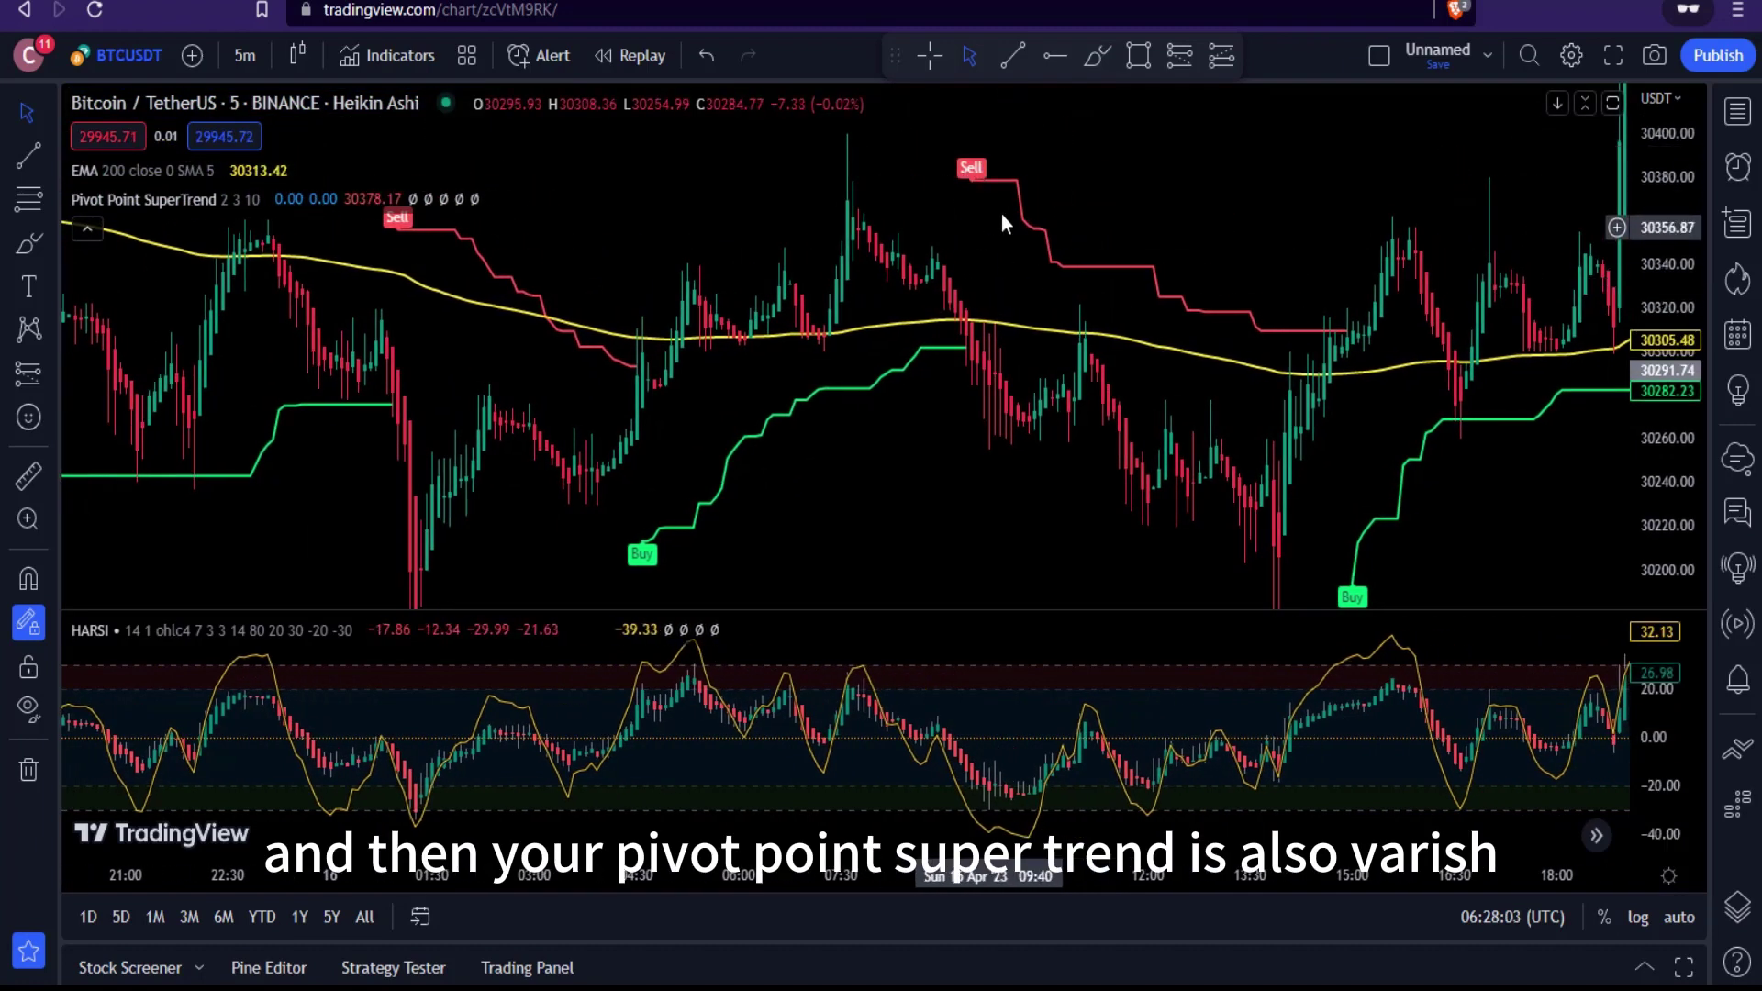
{"action": "left_click", "coordinate": [1093, 62]}
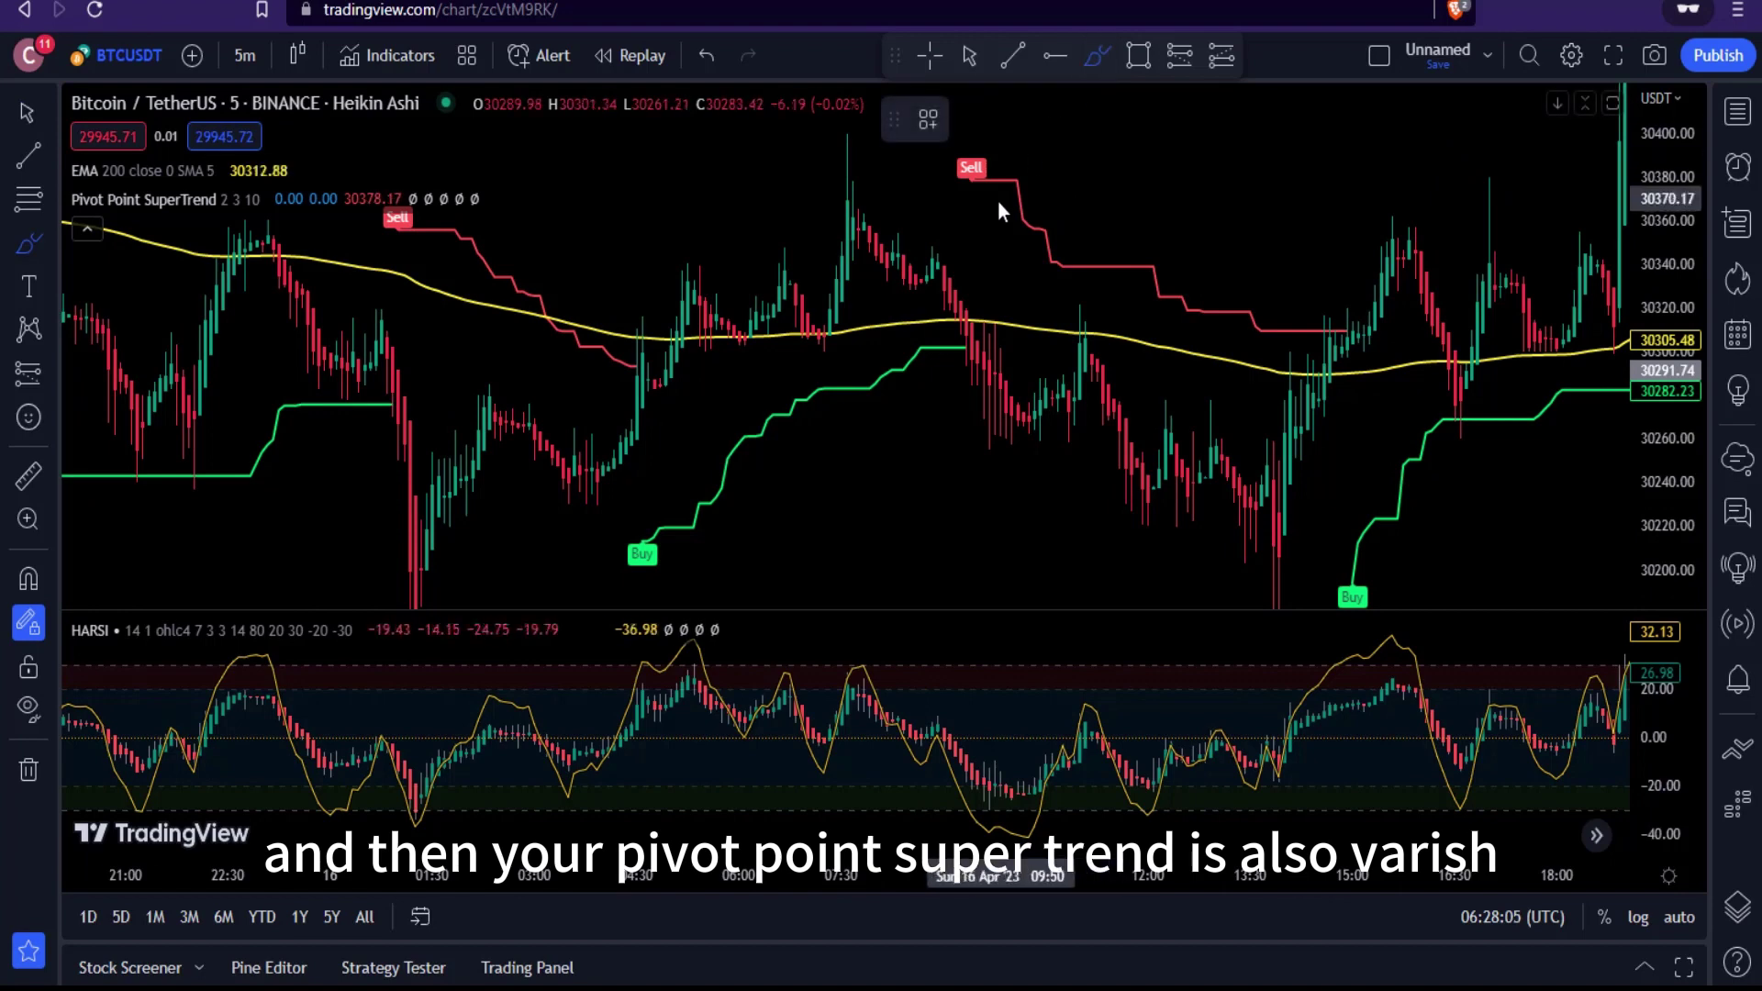
{"action": "left_click_drag", "start_coordinate": [989, 154], "coordinate": [997, 156]}
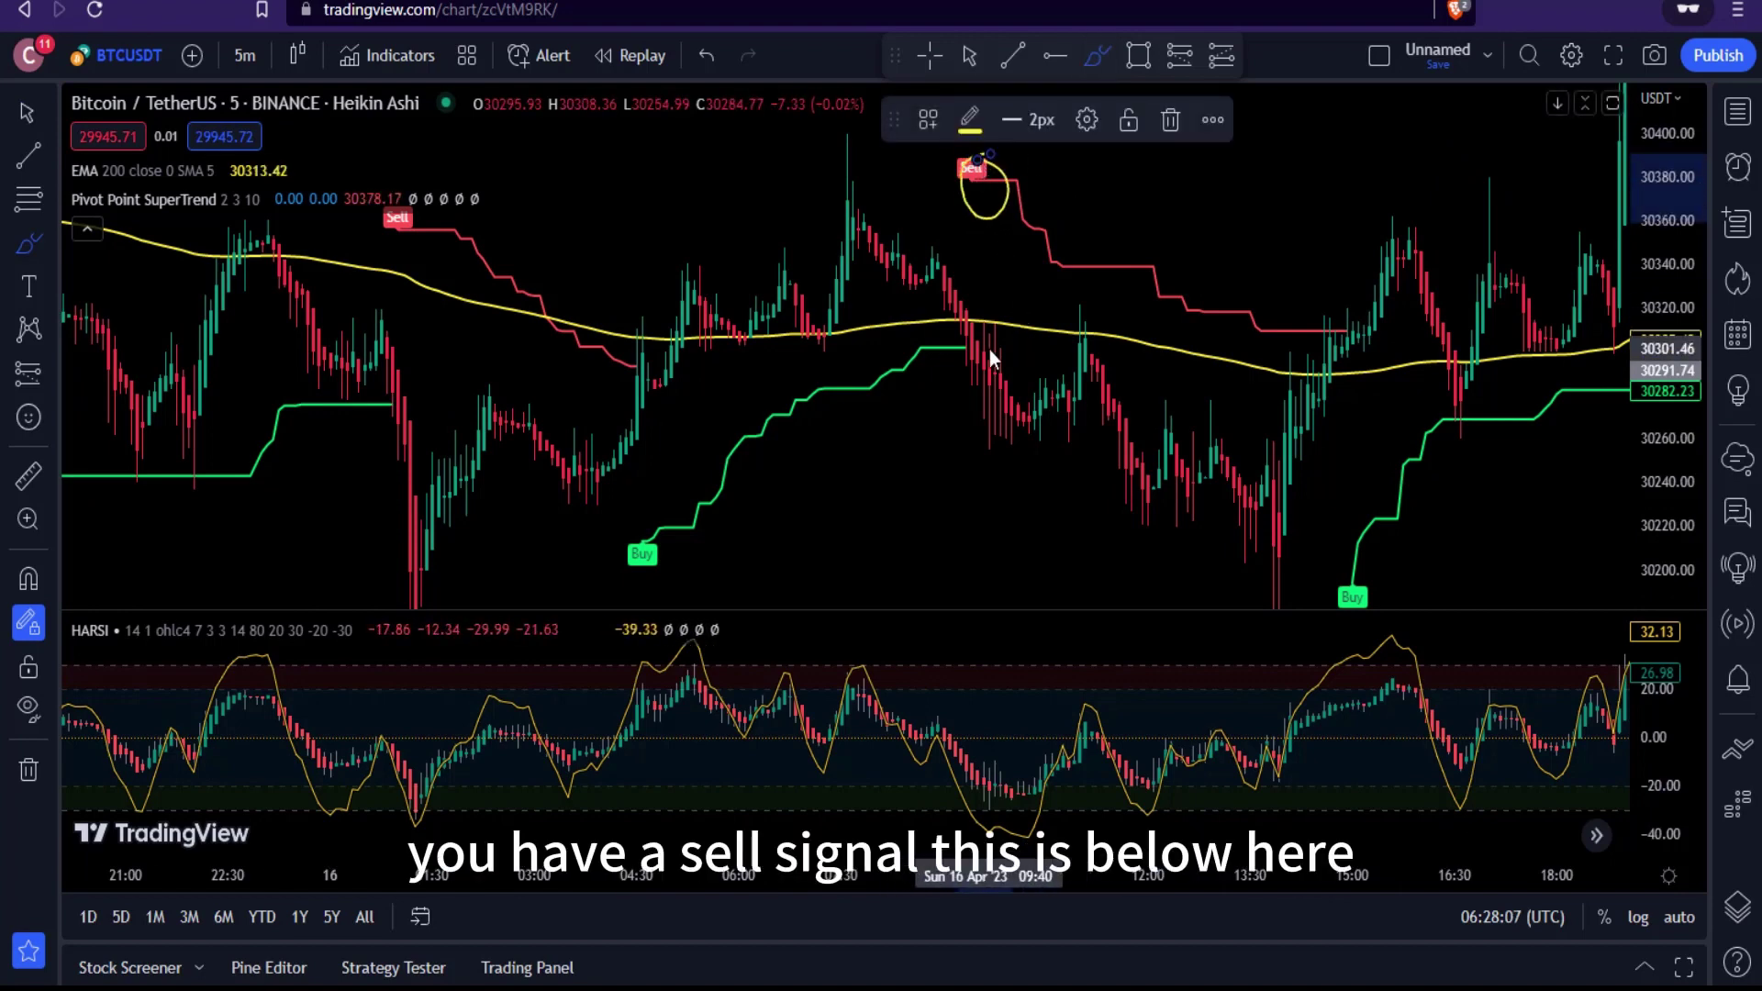
{"action": "mouse_move", "coordinate": [971, 326]}
{"action": "left_mouse_down"}
{"action": "mouse_move", "coordinate": [958, 355]}
{"action": "mouse_move", "coordinate": [978, 327]}
{"action": "left_mouse_up"}
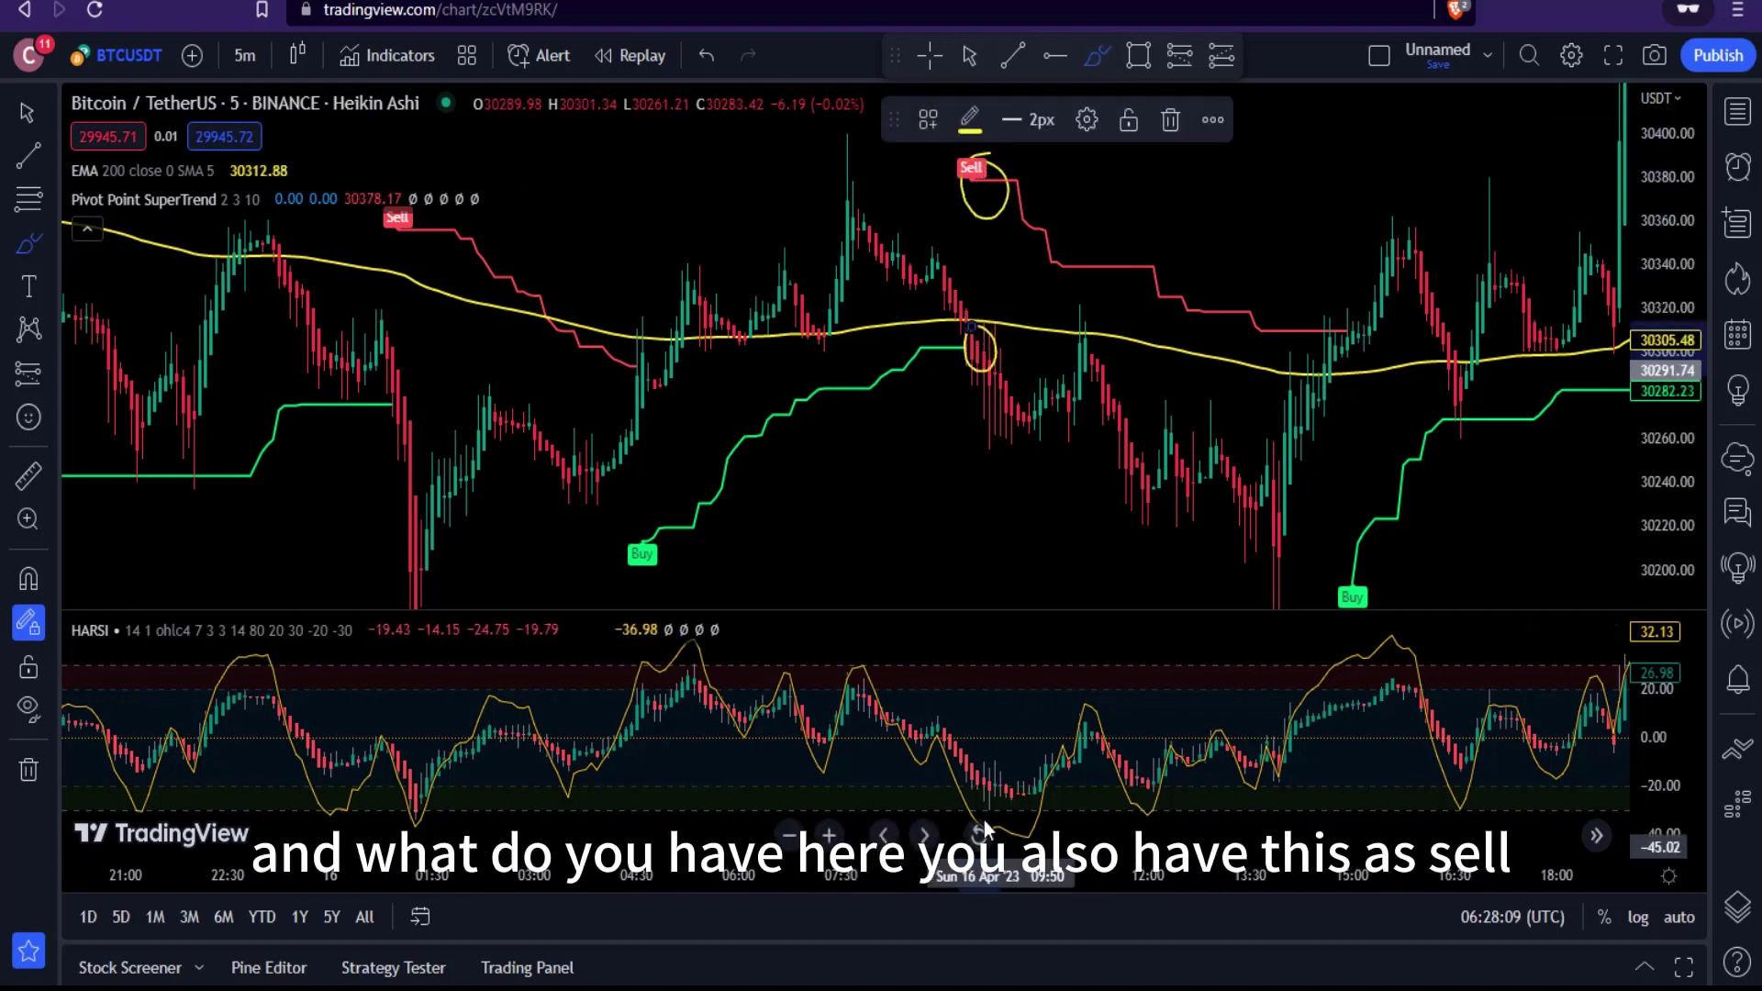
{"action": "left_click_drag", "start_coordinate": [945, 734], "coordinate": [989, 764]}
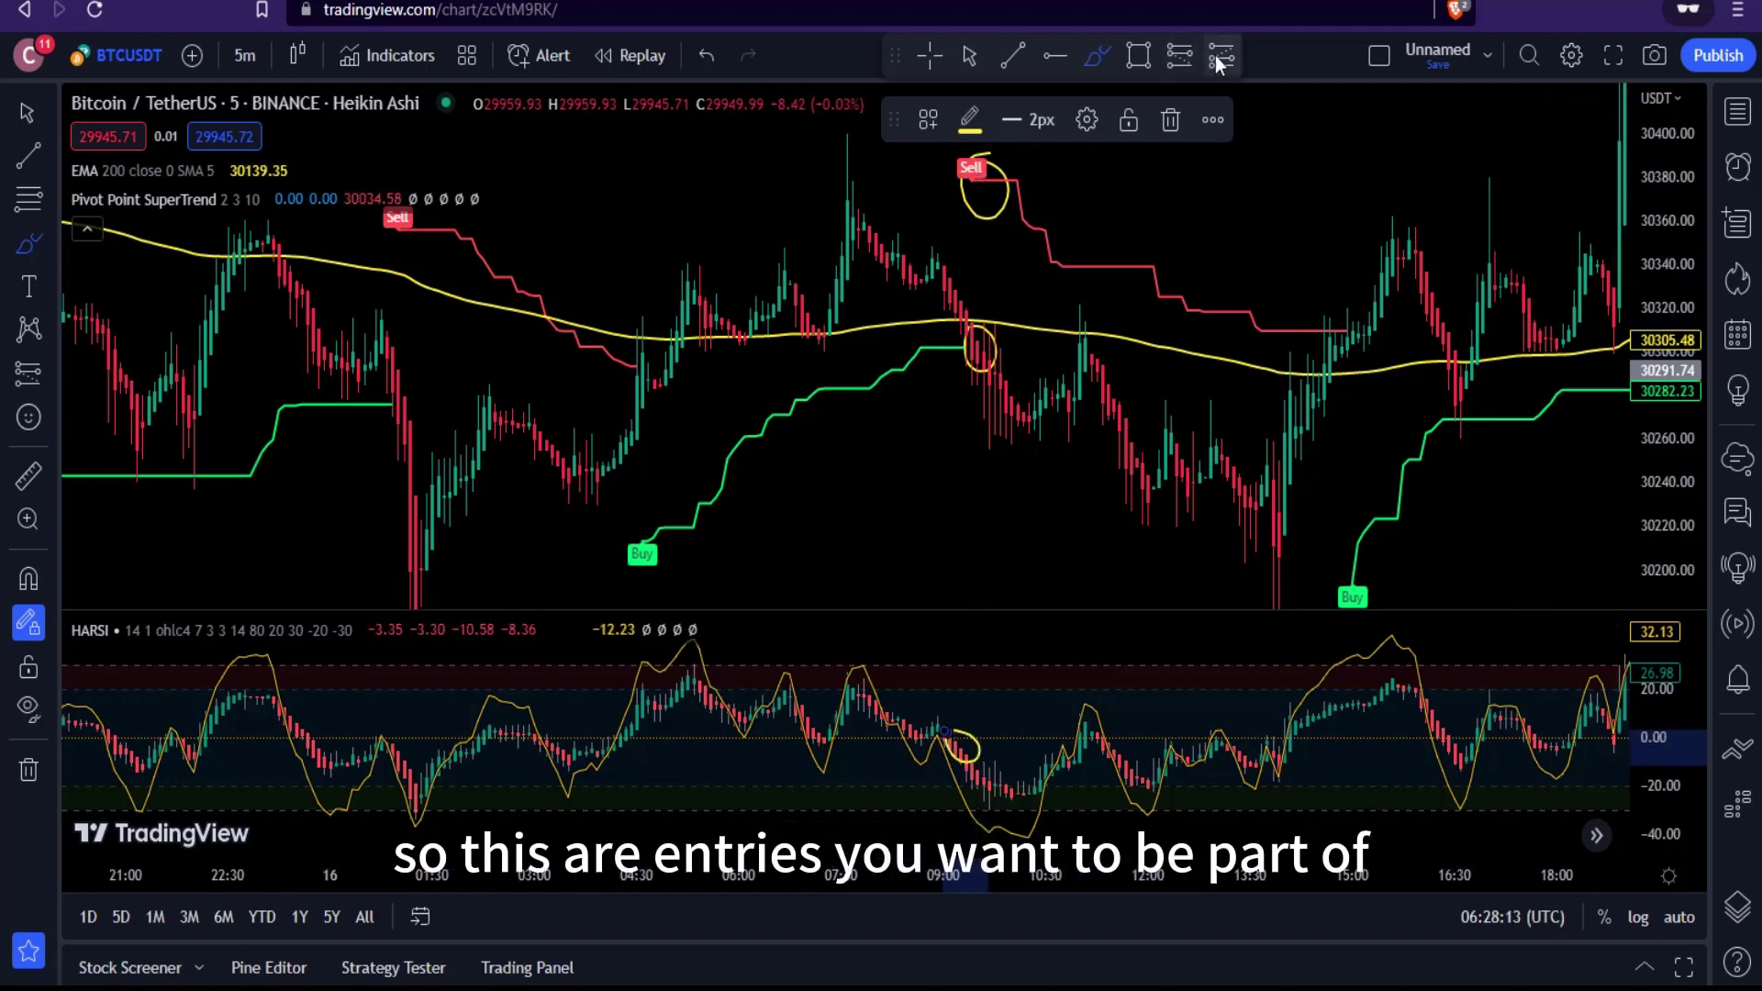
Place a short position at the EMA crossing: stop above the recent high, 0.28% target, 1.87 risk/reward
{"action": "left_click", "coordinate": [1180, 59]}
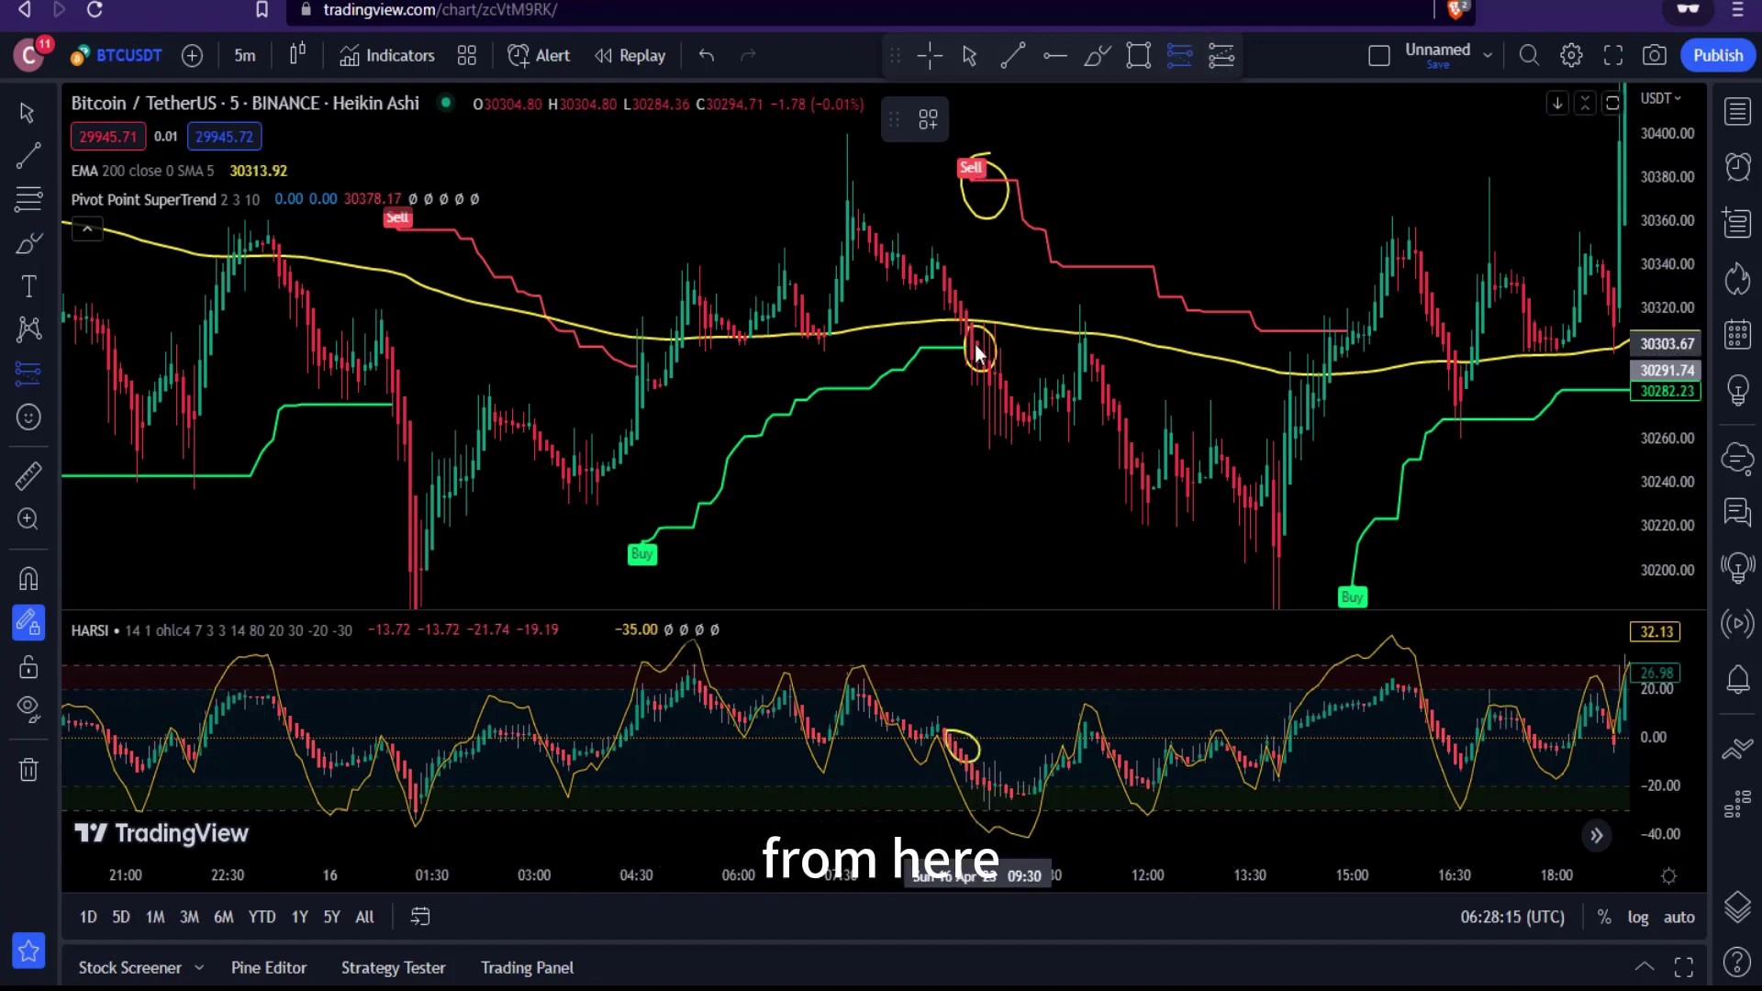
{"action": "left_click", "coordinate": [977, 345]}
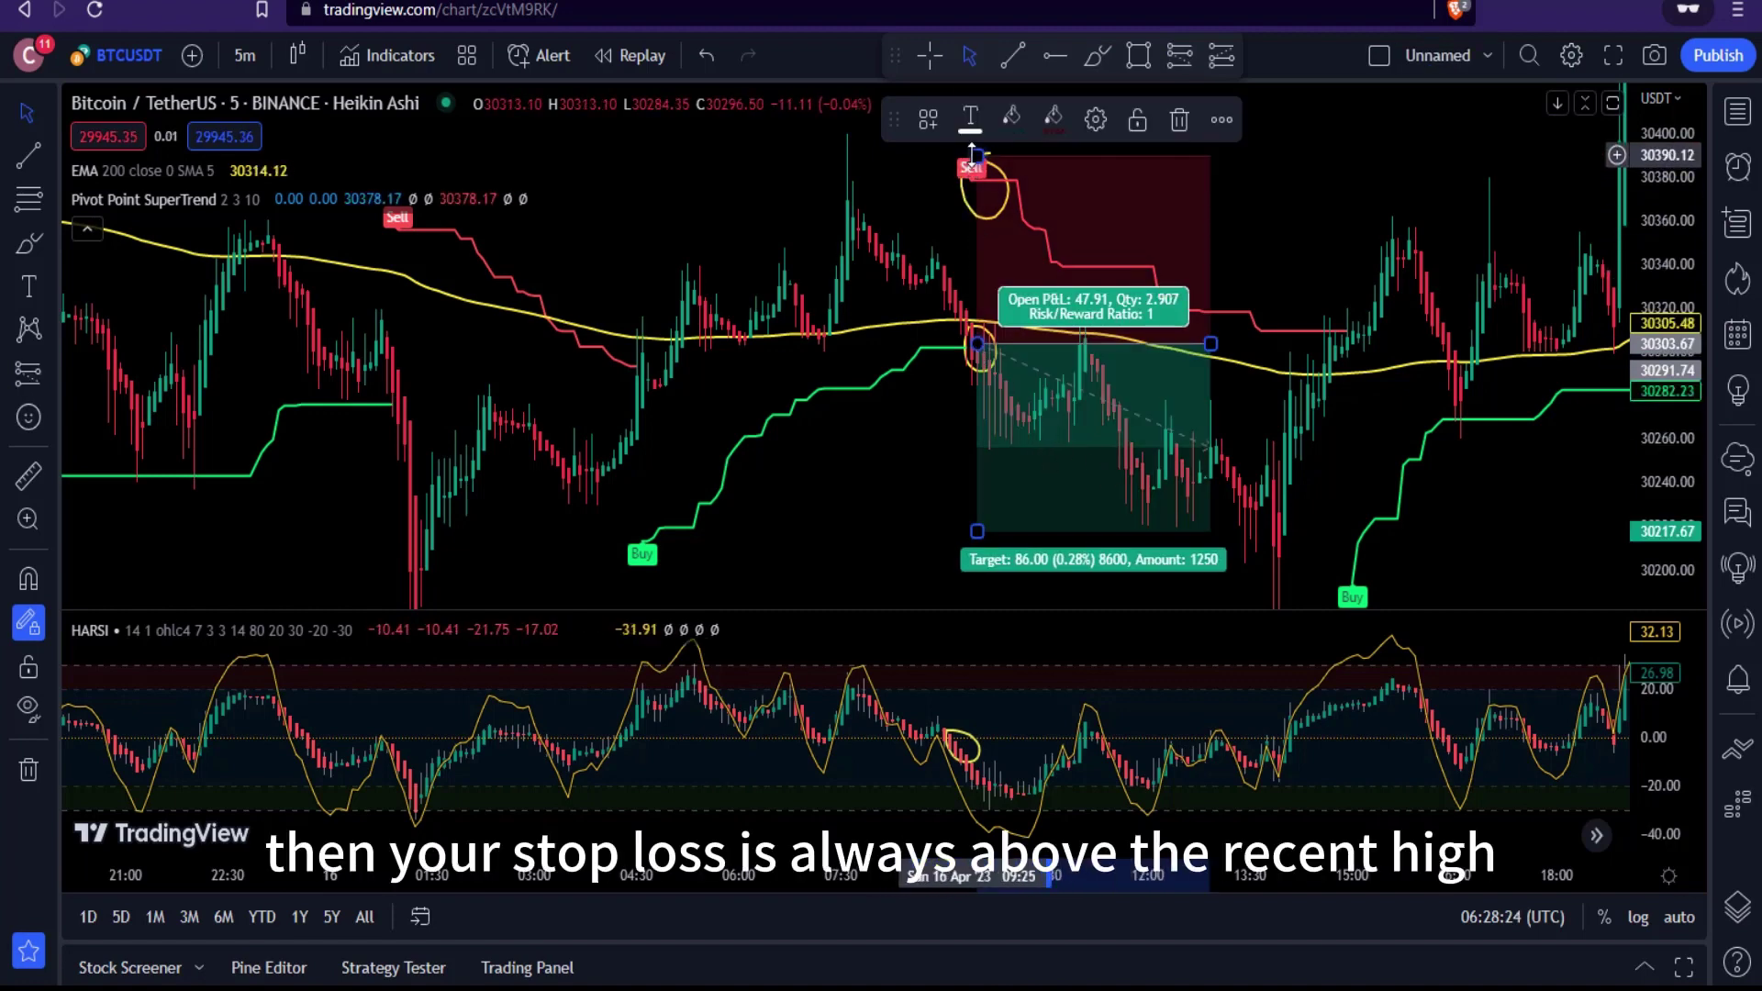
{"action": "left_click_drag", "start_coordinate": [972, 154], "coordinate": [977, 243]}
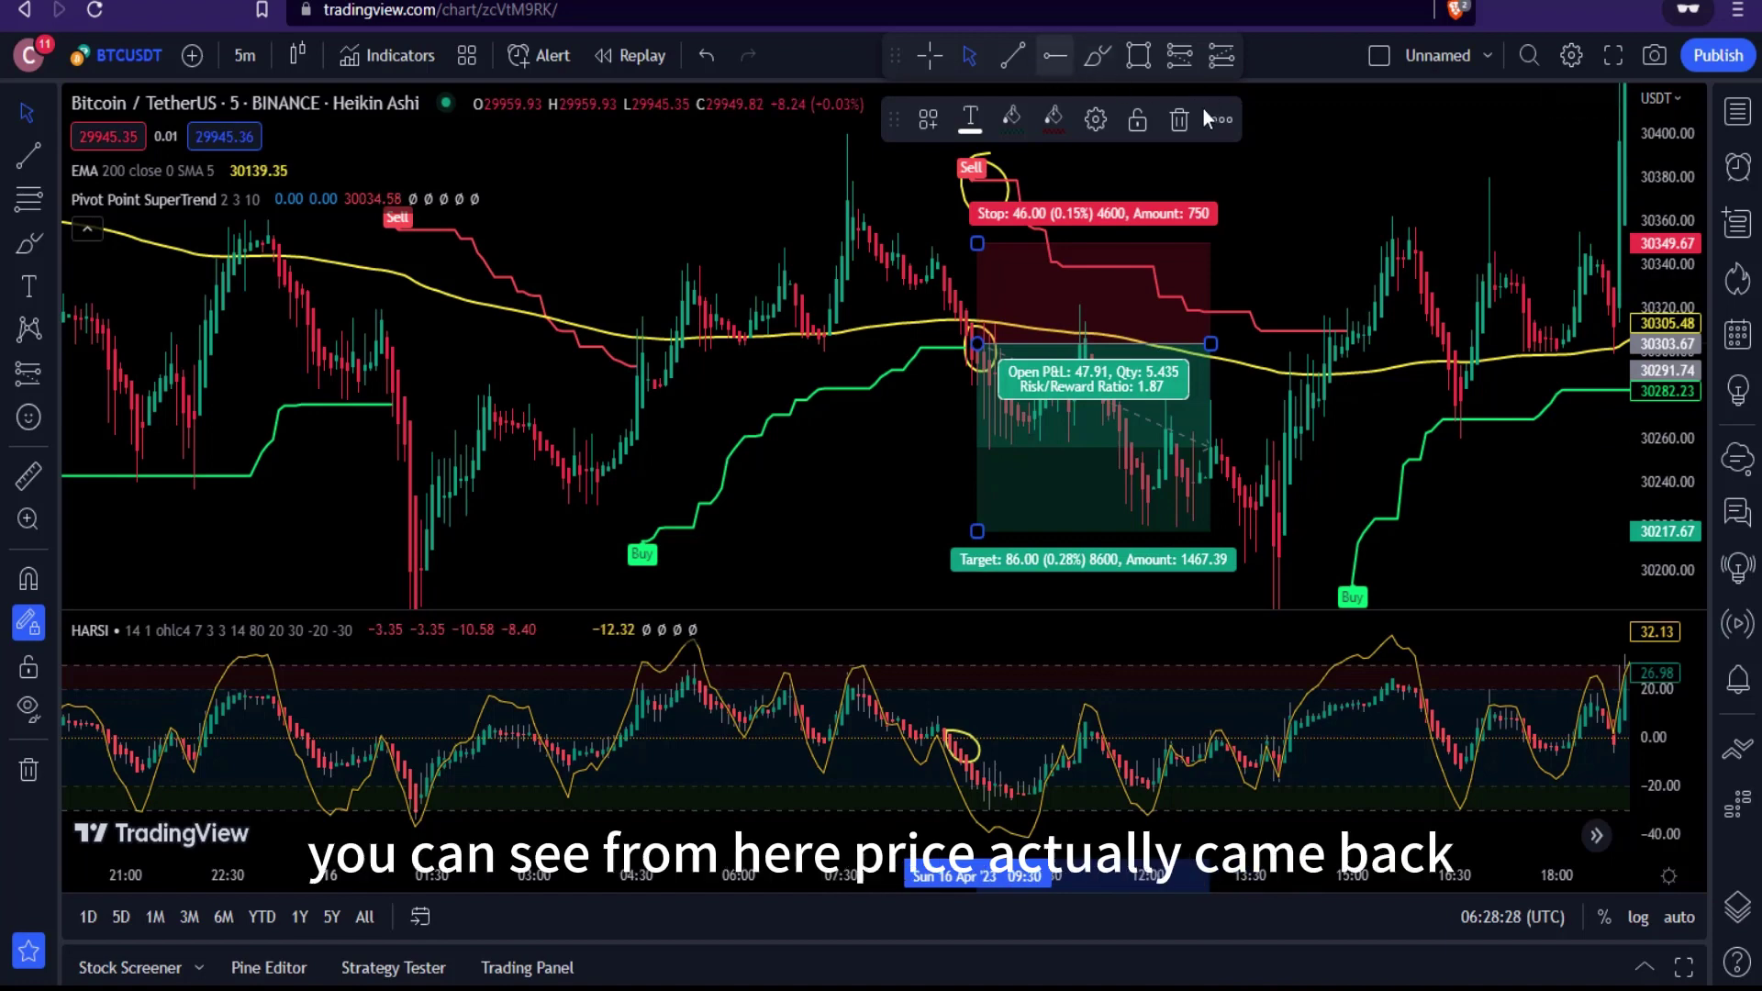
{"action": "left_click", "coordinate": [1274, 149]}
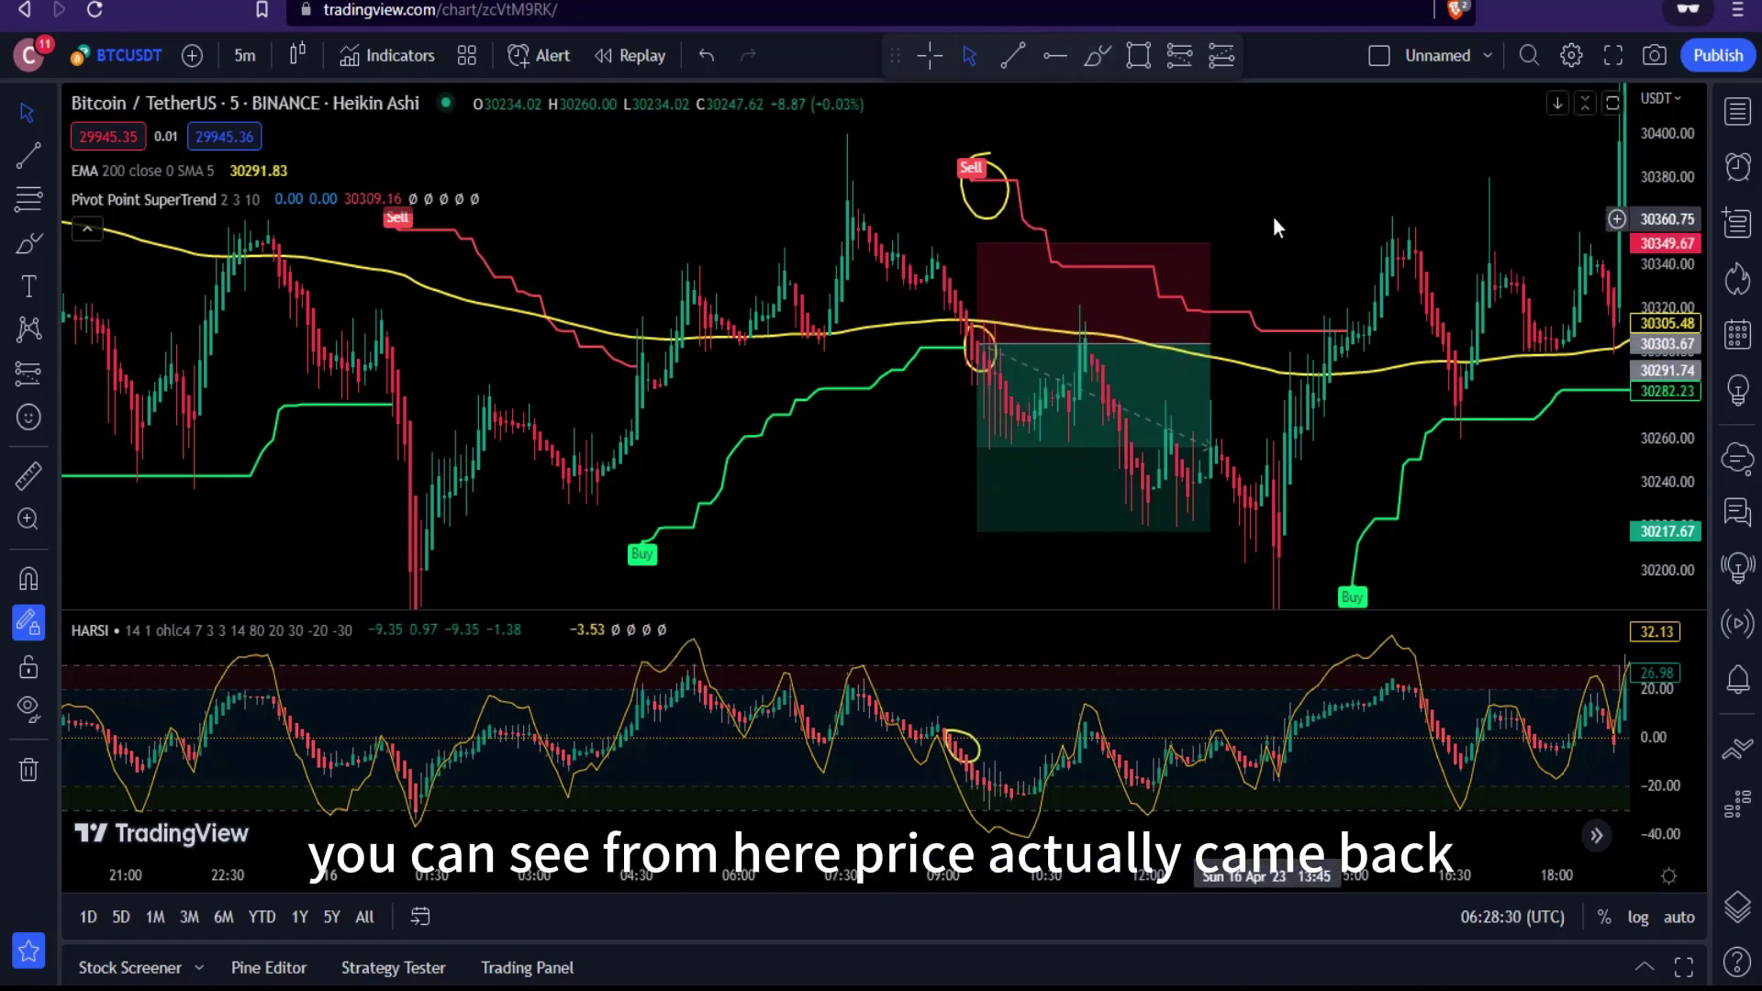
{"action": "mouse_move", "coordinate": [1175, 540]}
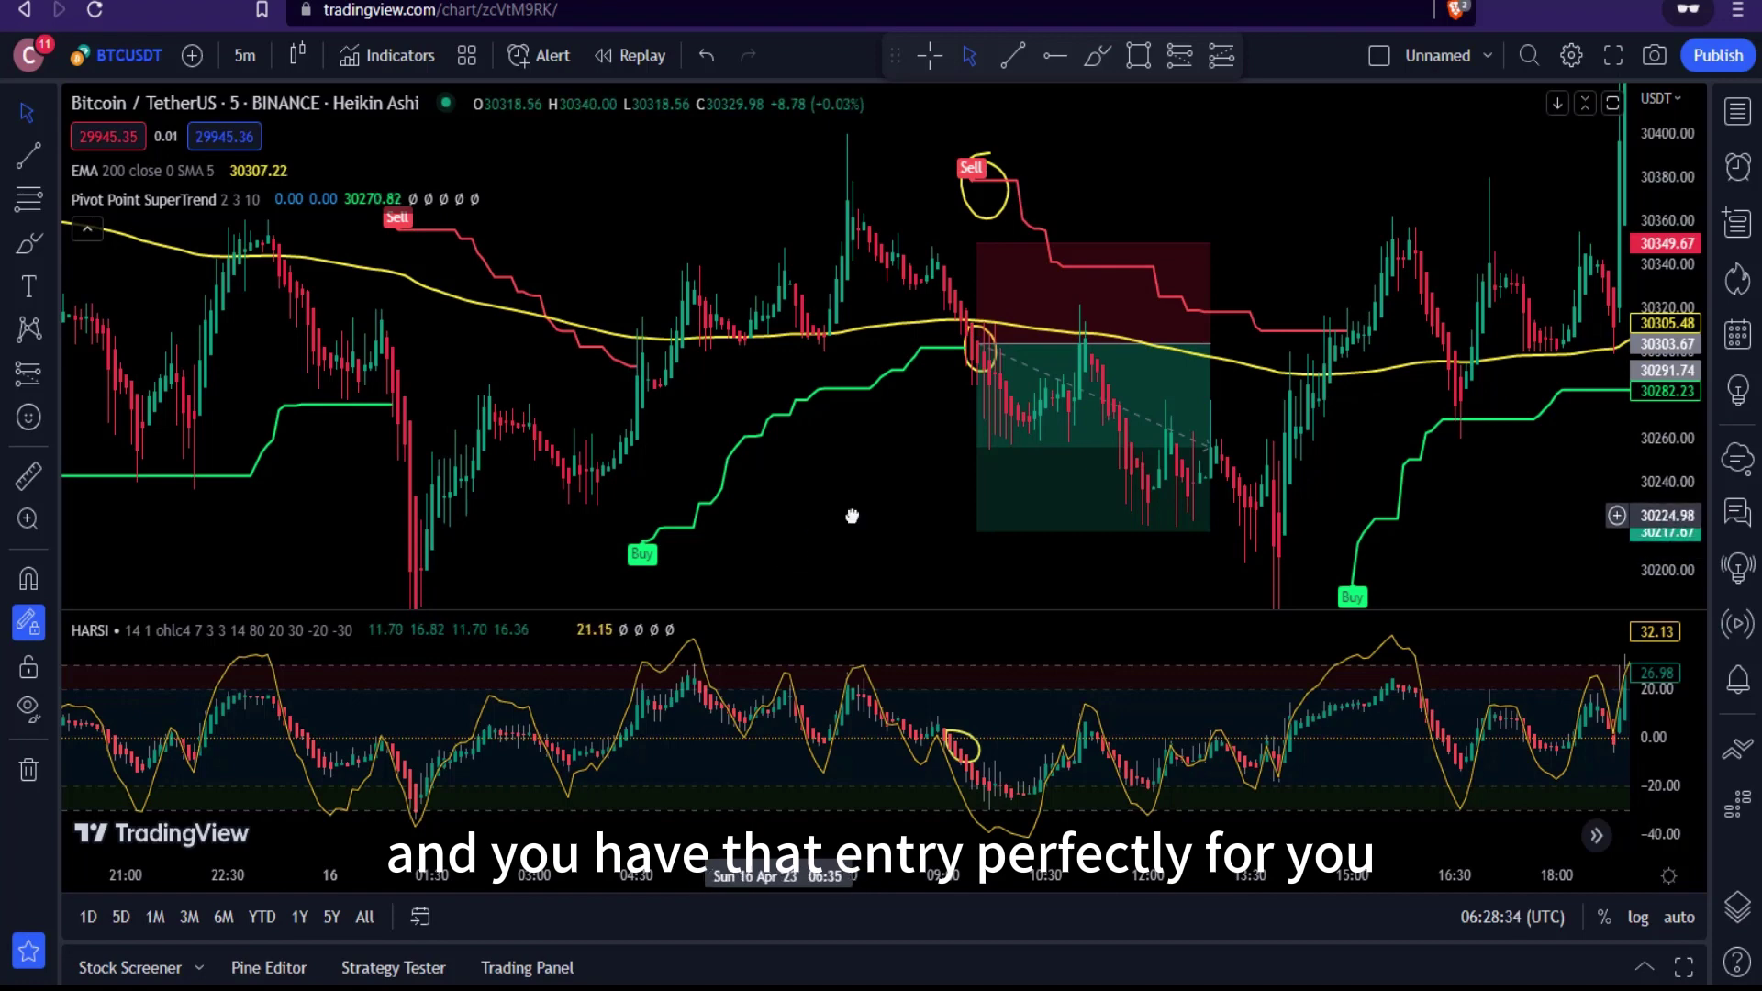
{"action": "left_click_drag", "start_coordinate": [852, 517], "coordinate": [1089, 515]}
Delete the short-position box and pan to the earlier buy setup
{"action": "left_click", "coordinate": [1269, 519]}
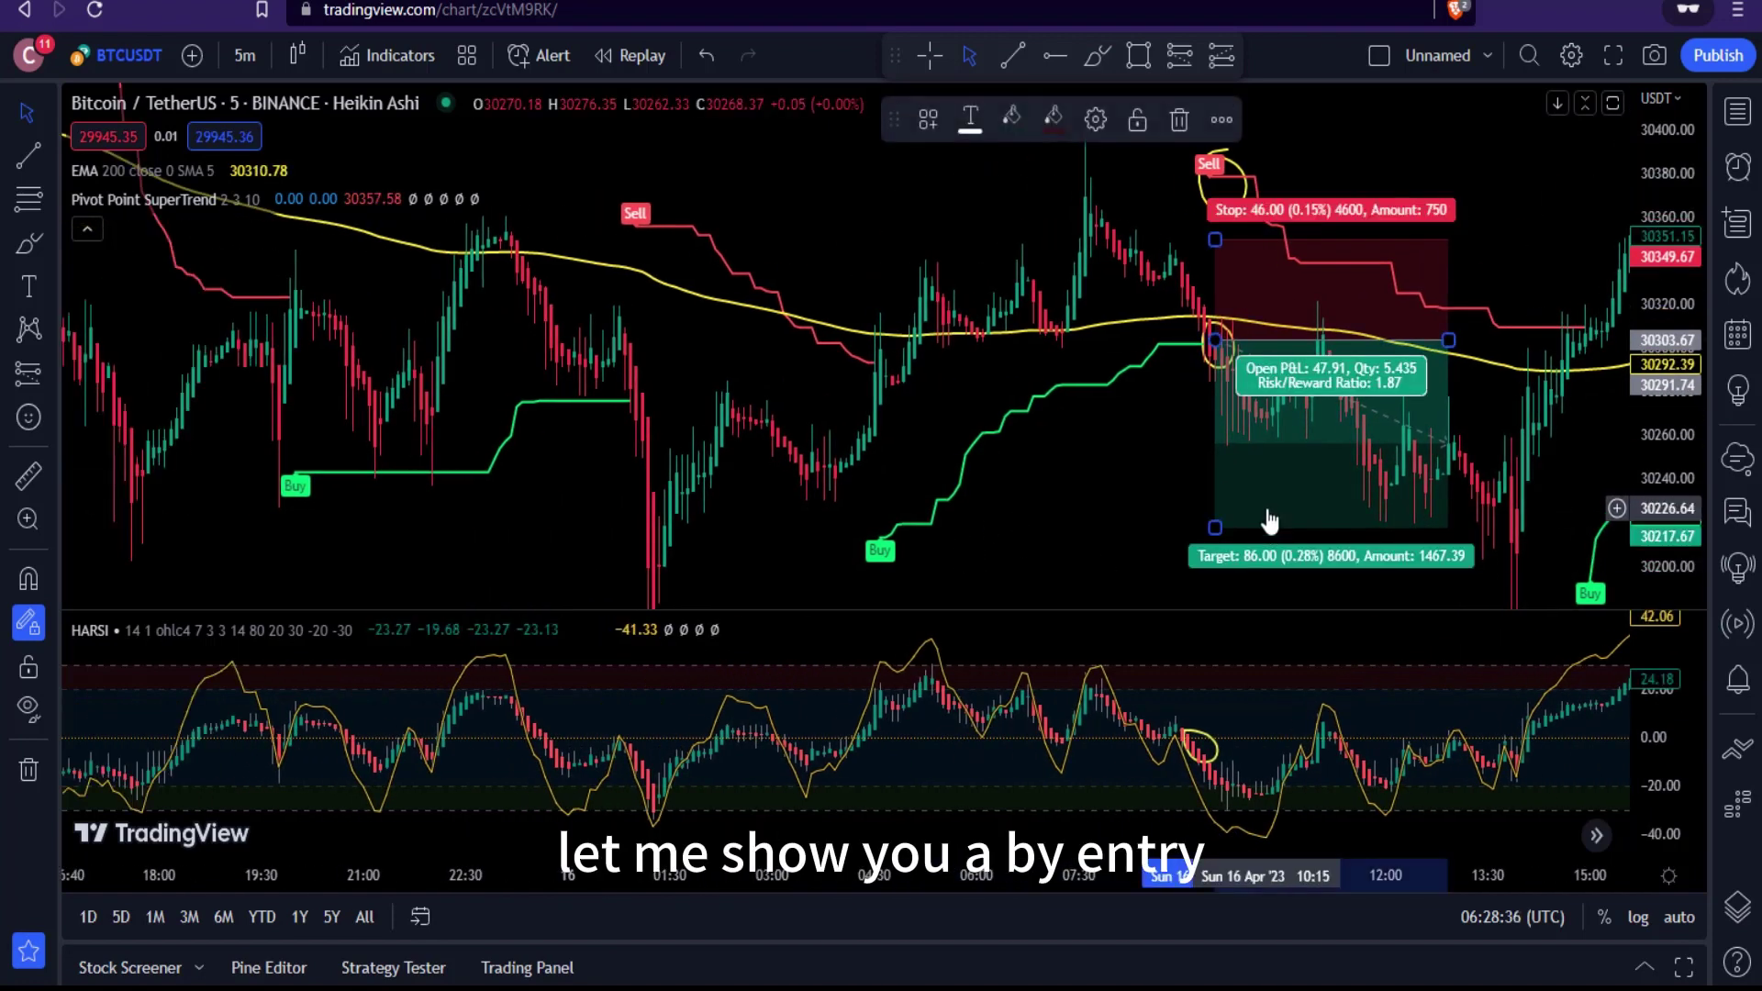
{"action": "key", "text": "Delete"}
{"action": "left_click_drag", "start_coordinate": [1168, 554], "coordinate": [1063, 533]}
{"action": "left_click_drag", "start_coordinate": [871, 396], "coordinate": [872, 459]}
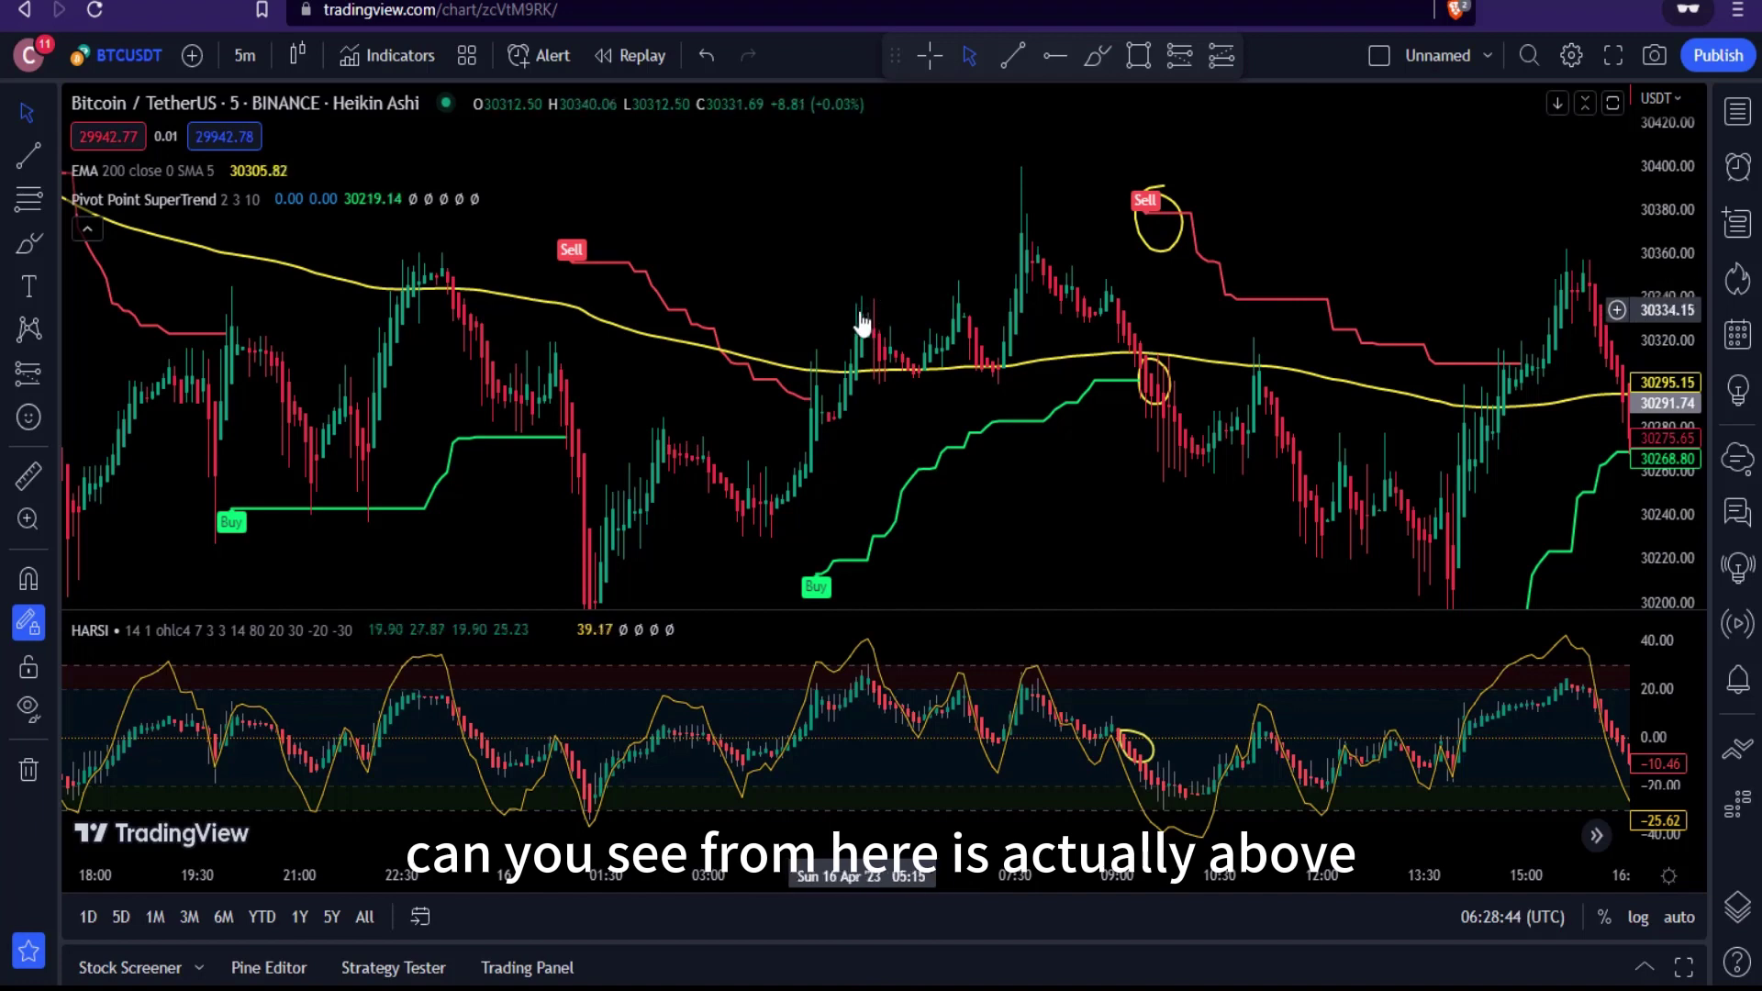
Circle the lower Buy label, EMA cross-up and HARSI swing, then place a long position there
{"action": "left_click", "coordinate": [1092, 59]}
{"action": "mouse_move", "coordinate": [824, 534]}
{"action": "left_mouse_down"}
{"action": "mouse_move", "coordinate": [812, 606]}
{"action": "mouse_move", "coordinate": [812, 536]}
{"action": "left_mouse_up"}
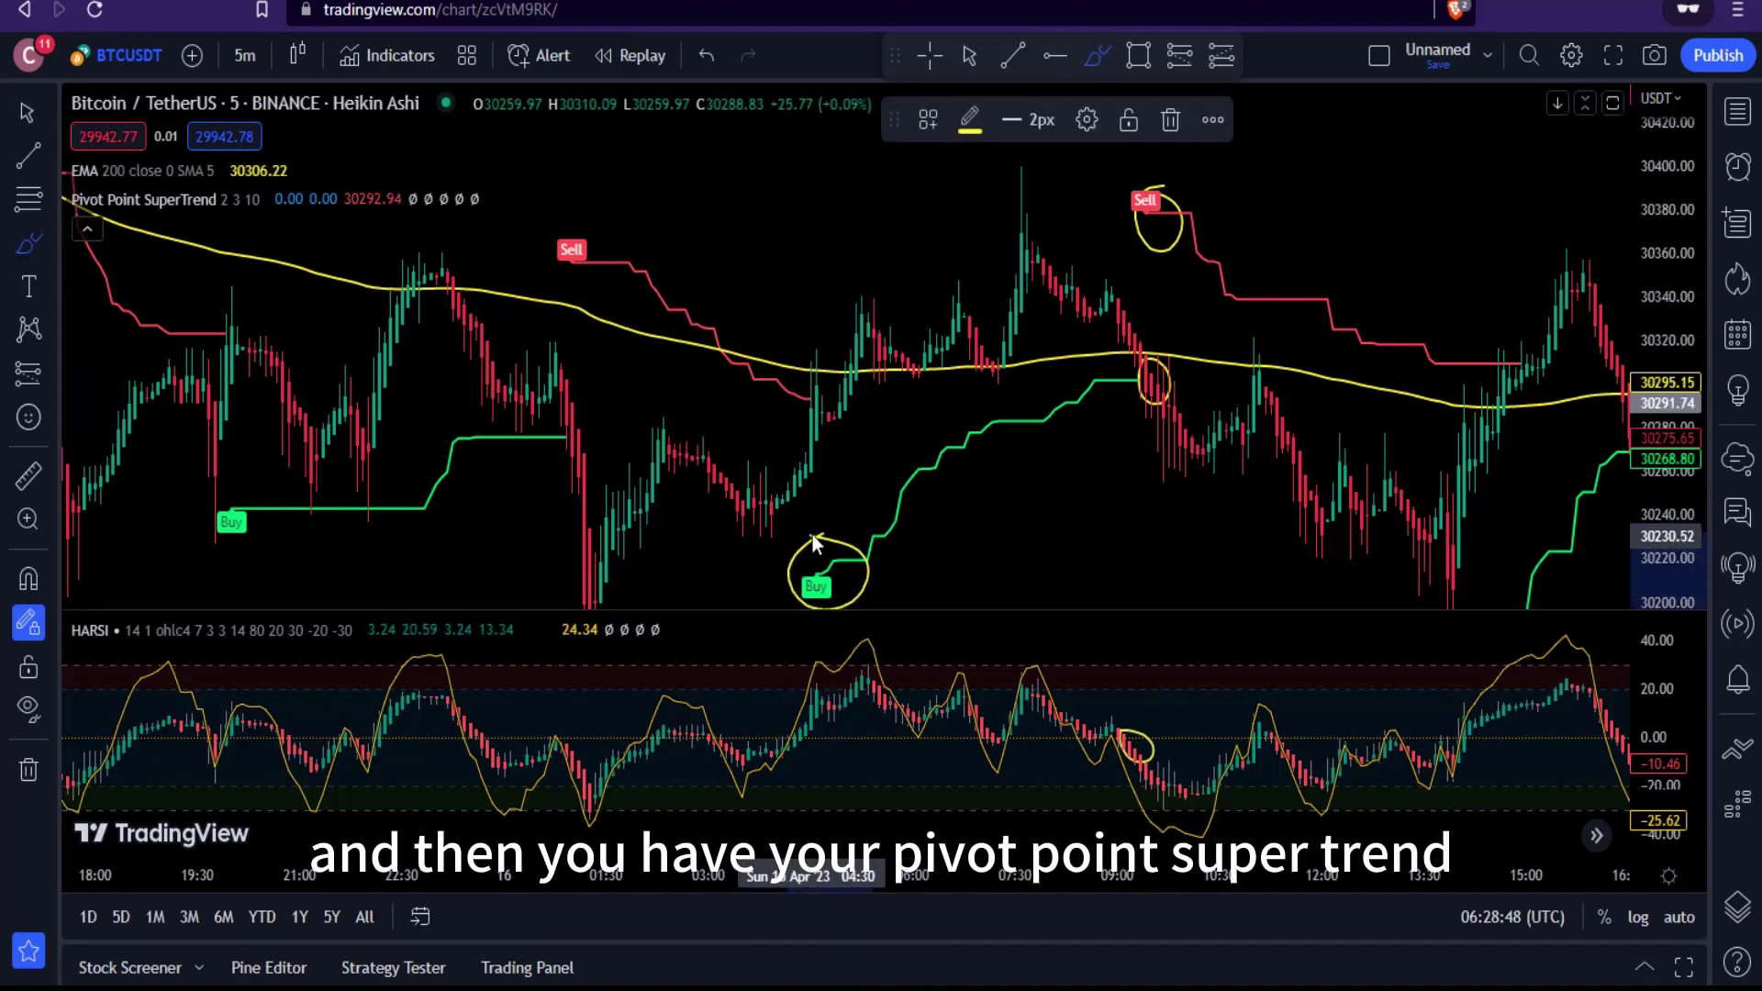
{"action": "left_click_drag", "start_coordinate": [864, 295], "coordinate": [858, 365]}
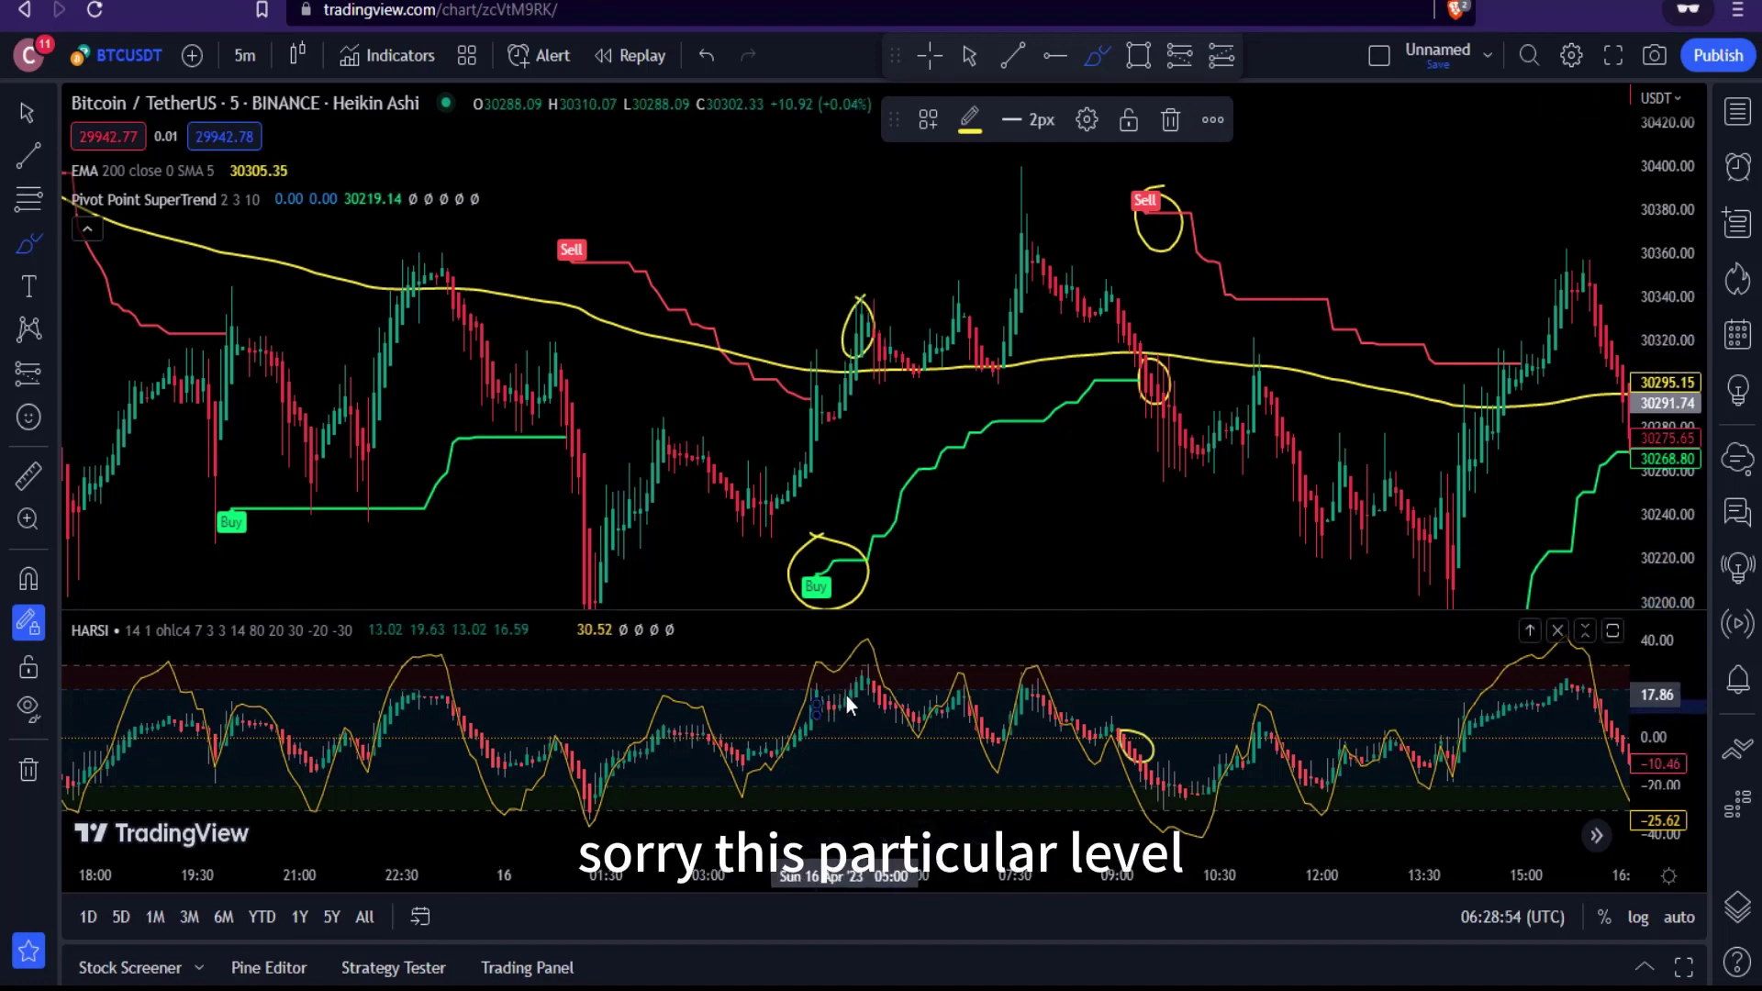
{"action": "left_click_drag", "start_coordinate": [846, 696], "coordinate": [859, 694]}
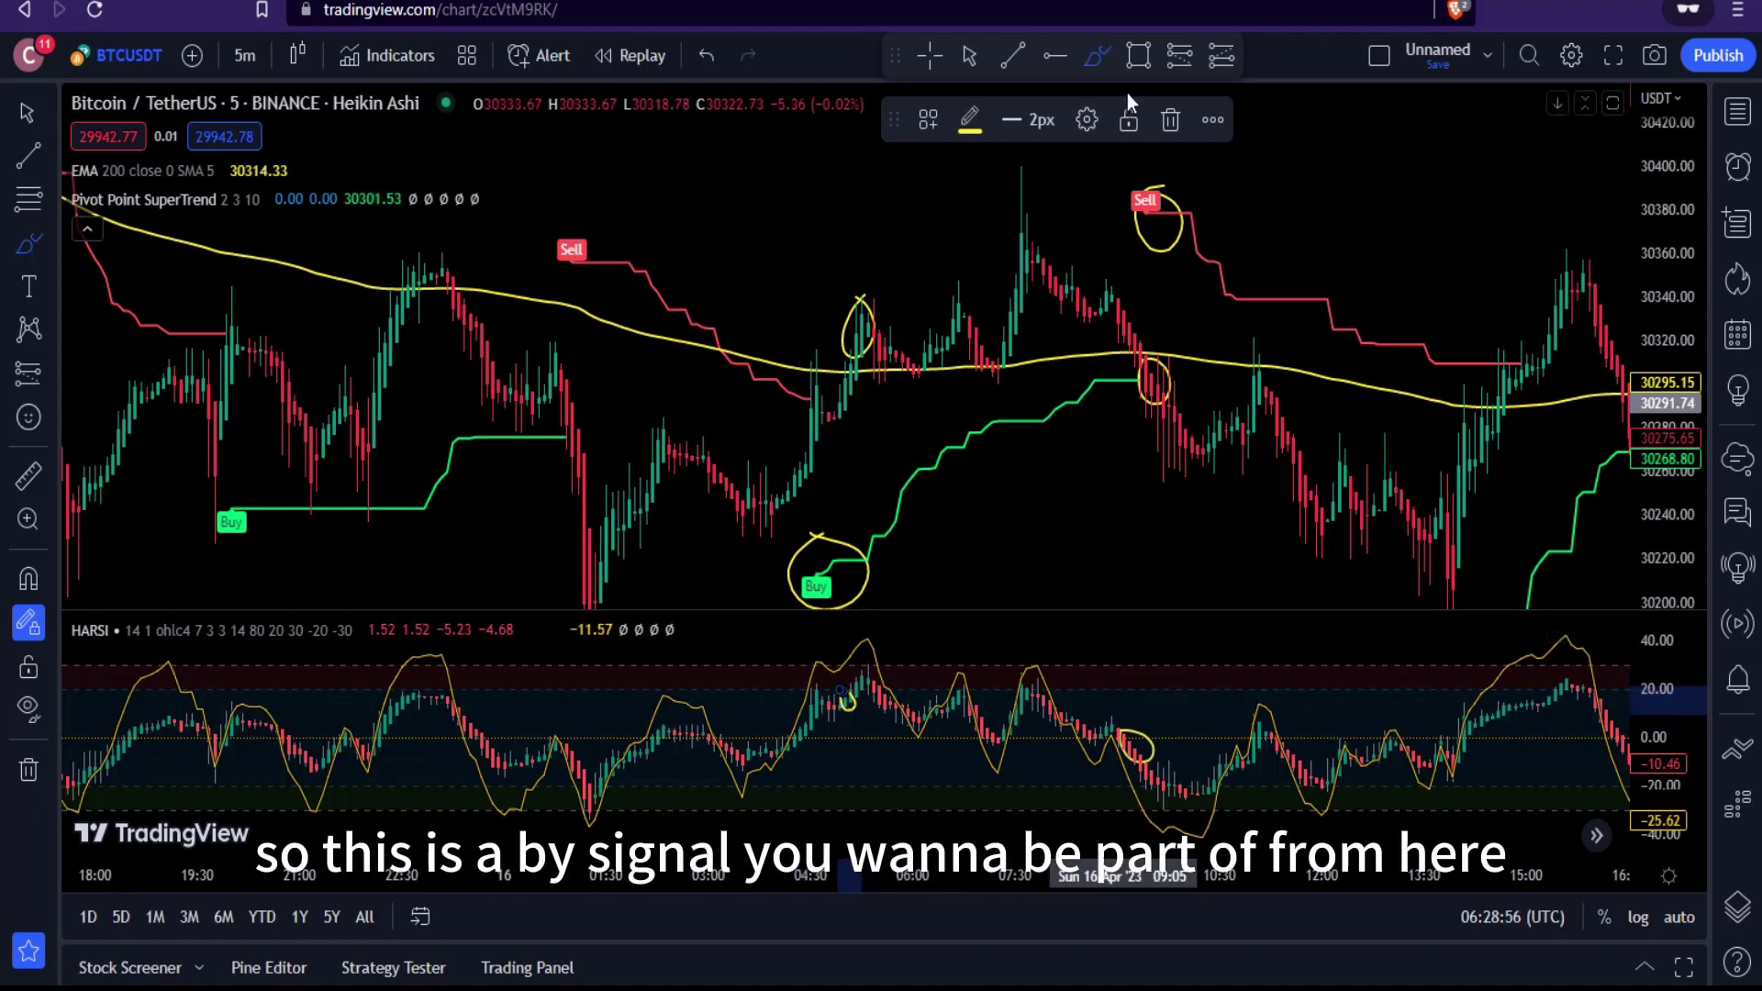
{"action": "left_click", "coordinate": [1220, 57]}
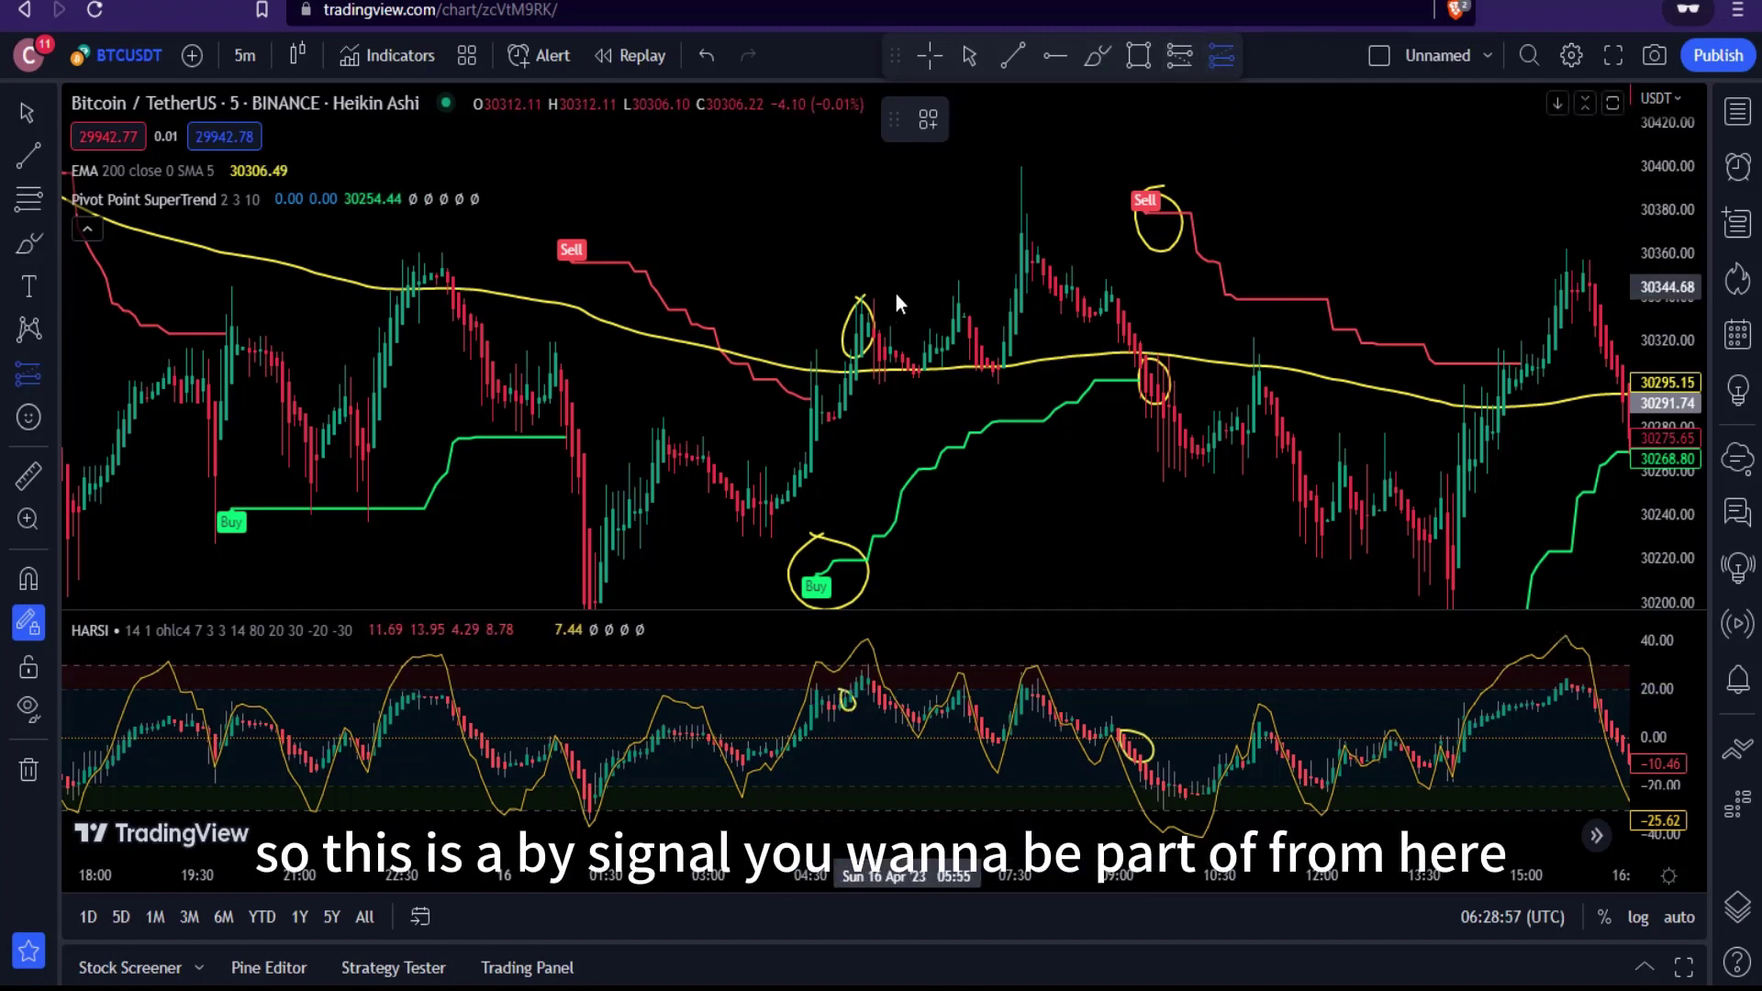
{"action": "left_click", "coordinate": [861, 355]}
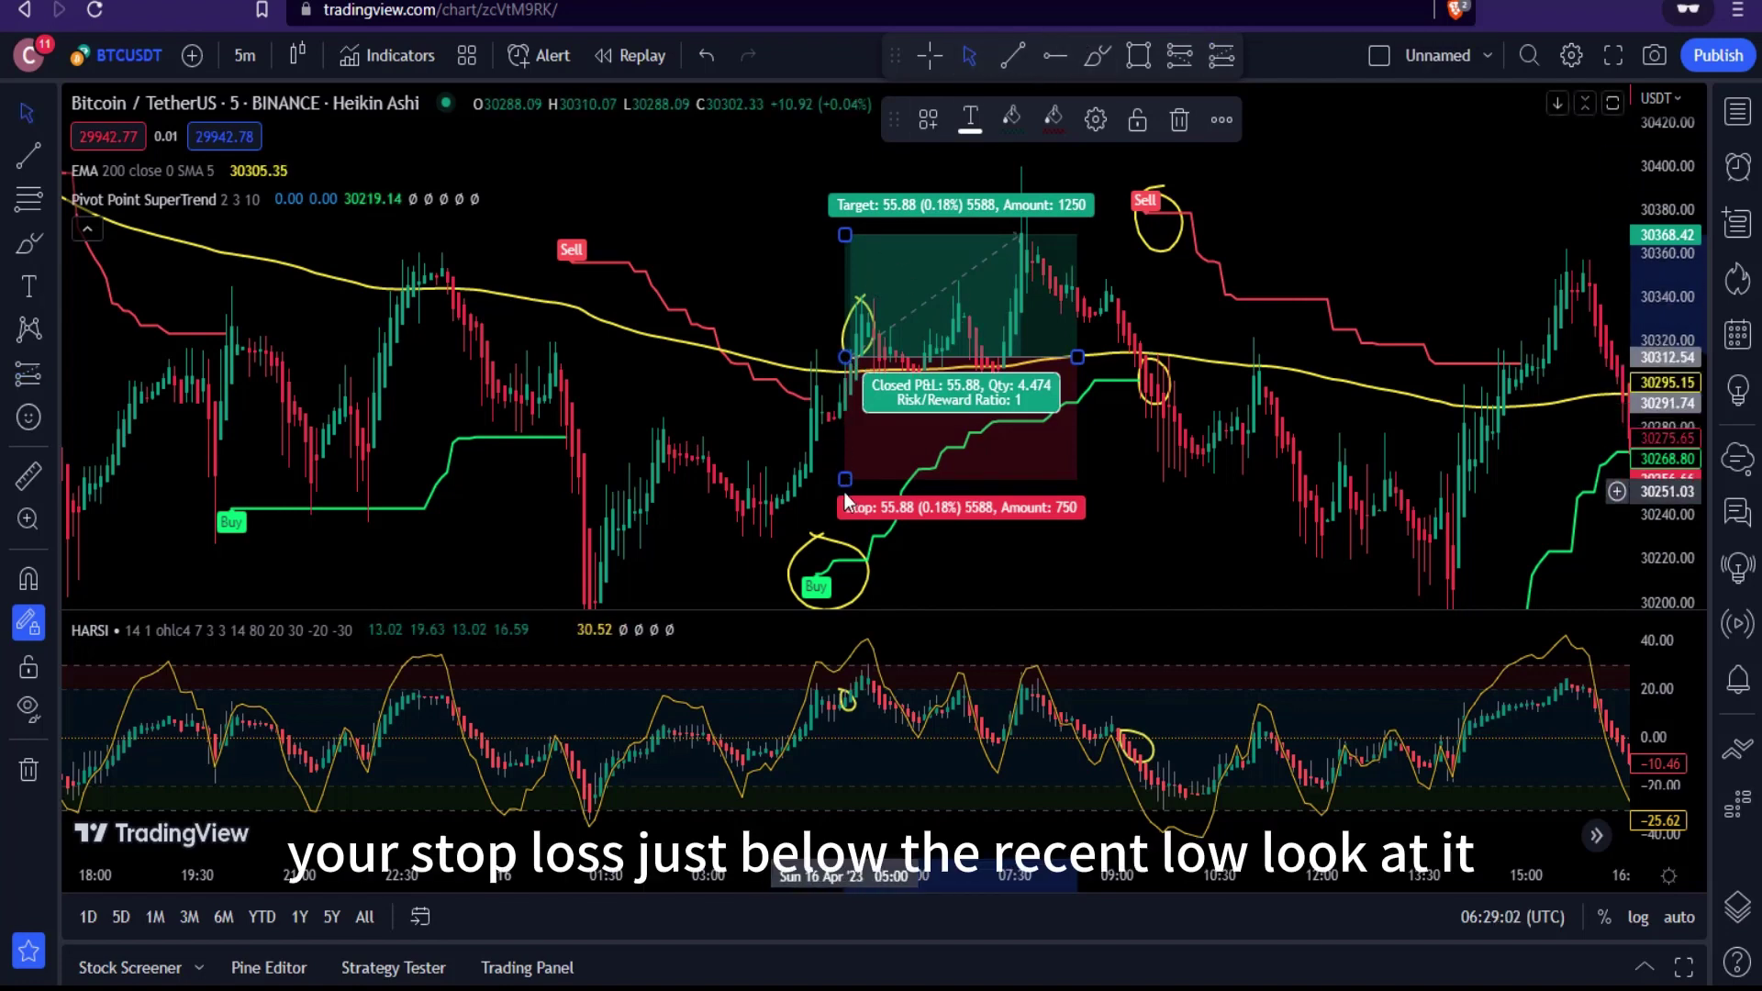
Raise the long position's stop below the recent low and set the target for 1.48 risk/reward
{"action": "left_click_drag", "start_coordinate": [844, 478], "coordinate": [844, 445]}
{"action": "left_click", "coordinate": [1197, 215]}
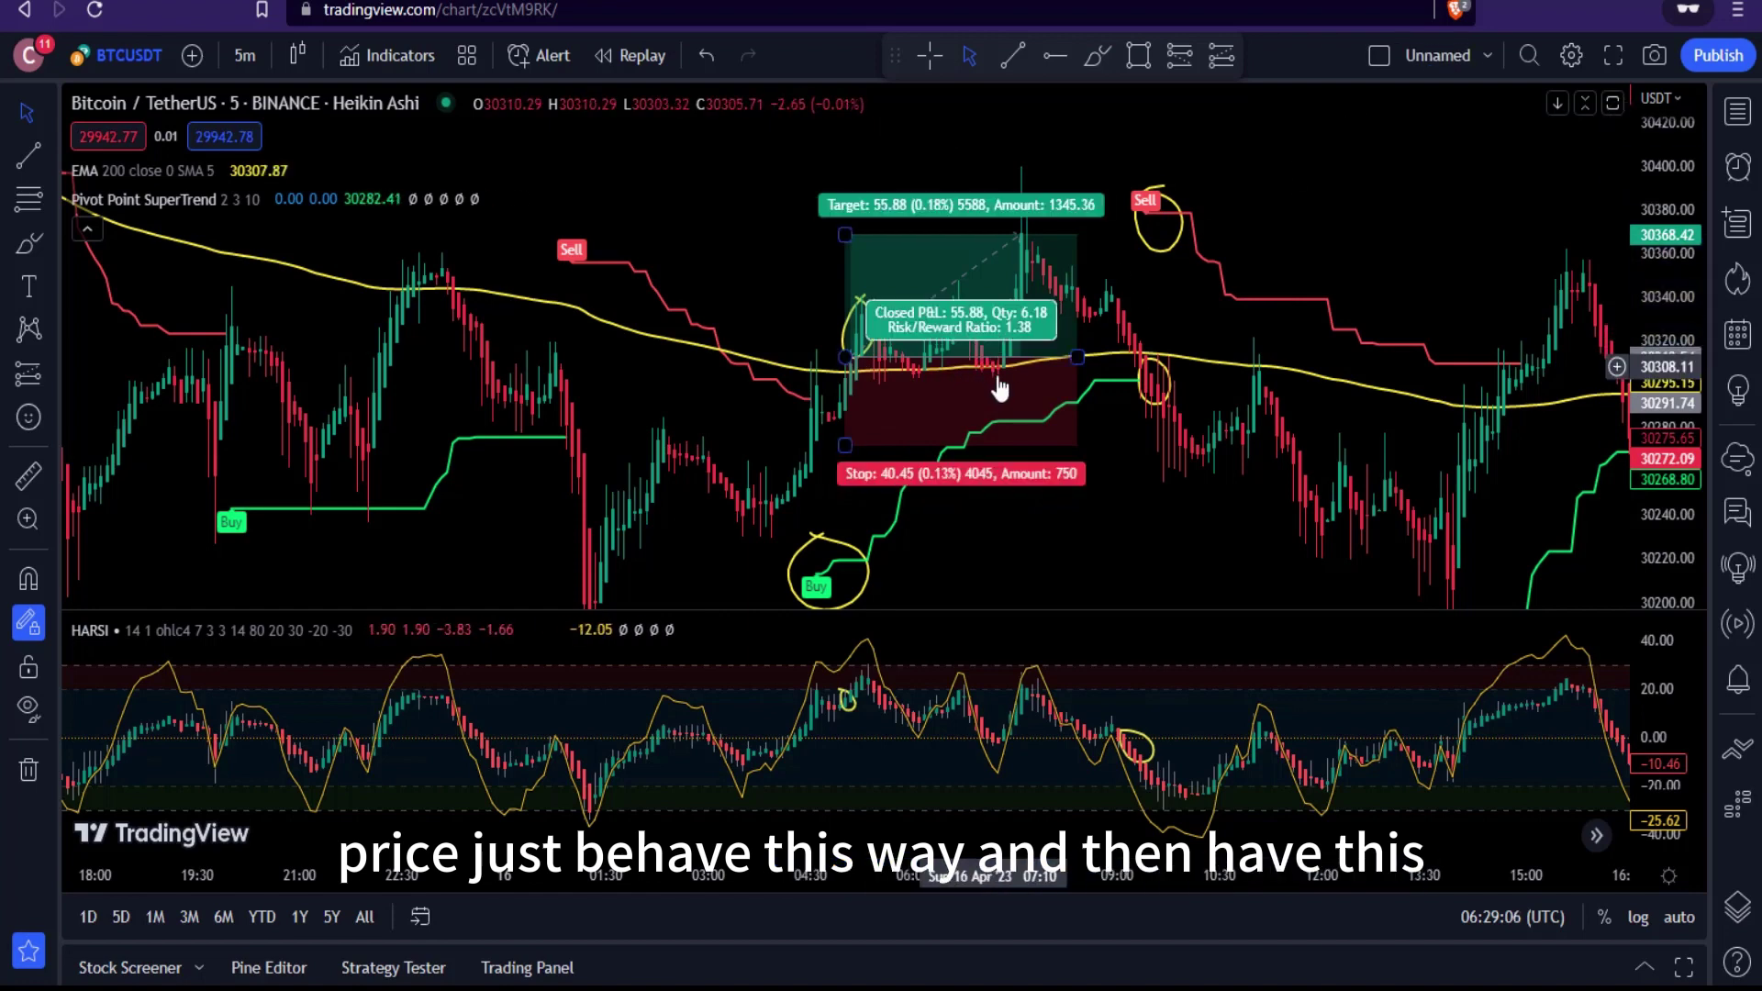
{"action": "left_click_drag", "start_coordinate": [844, 236], "coordinate": [844, 166]}
{"action": "left_click", "coordinate": [1301, 119]}
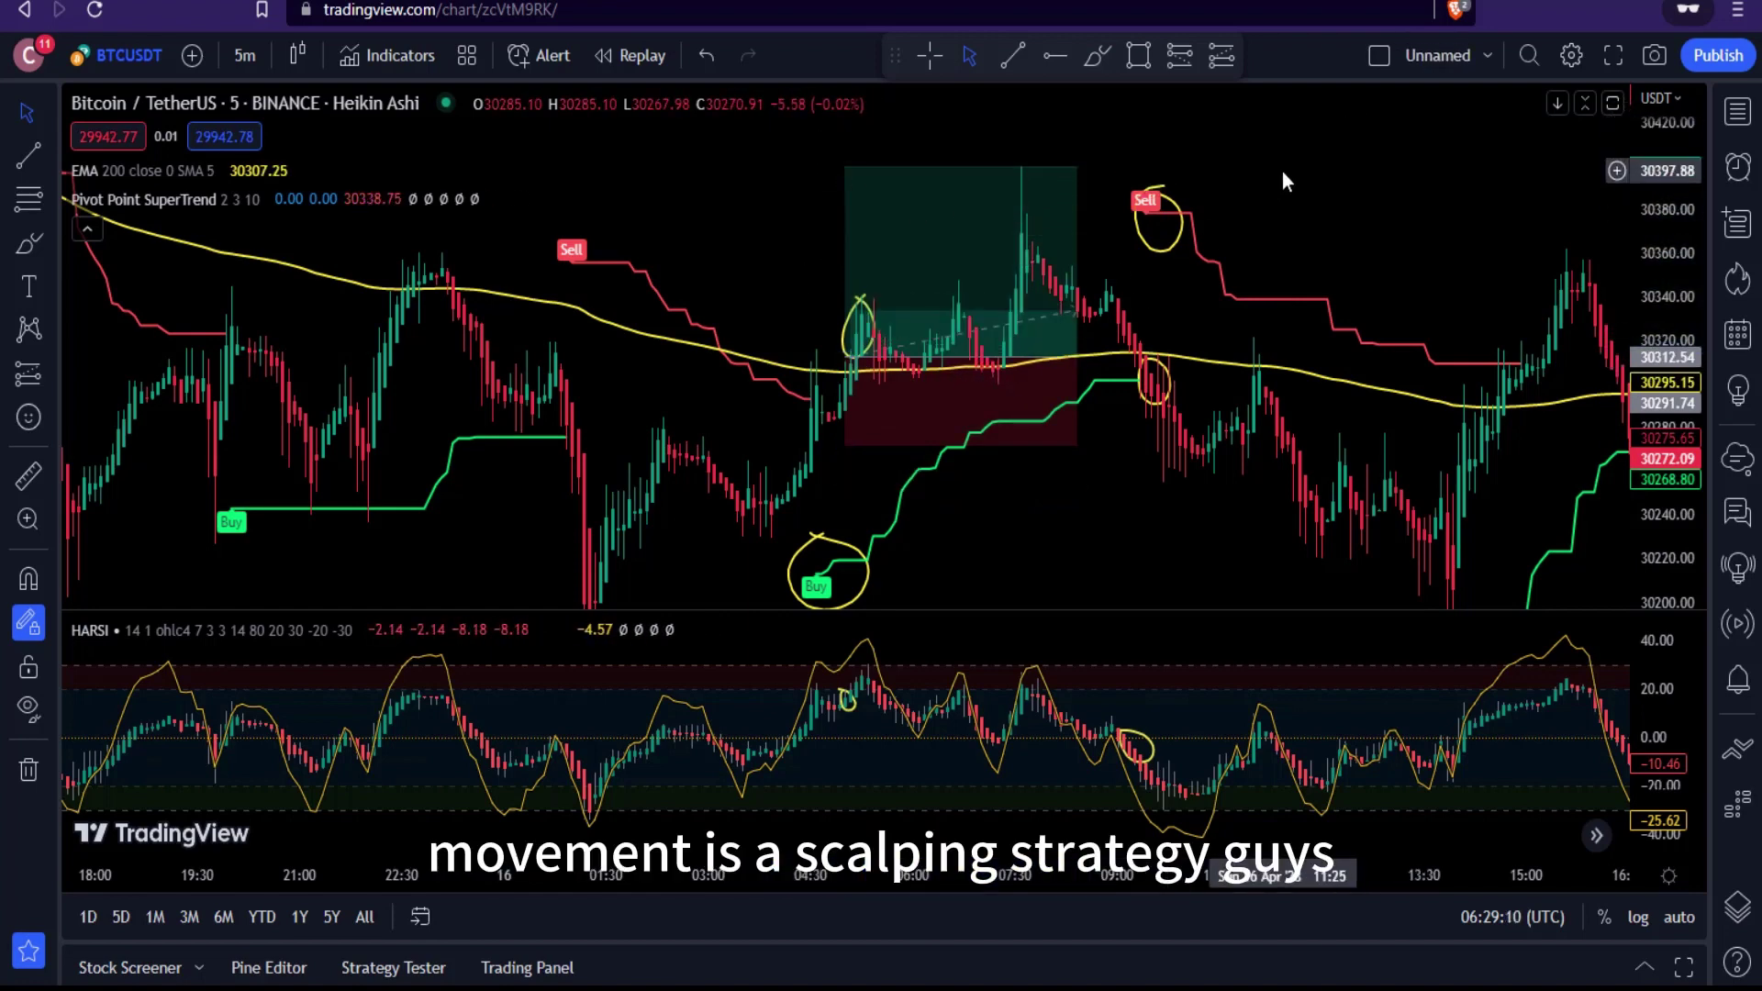
{"action": "left_click", "coordinate": [955, 283]}
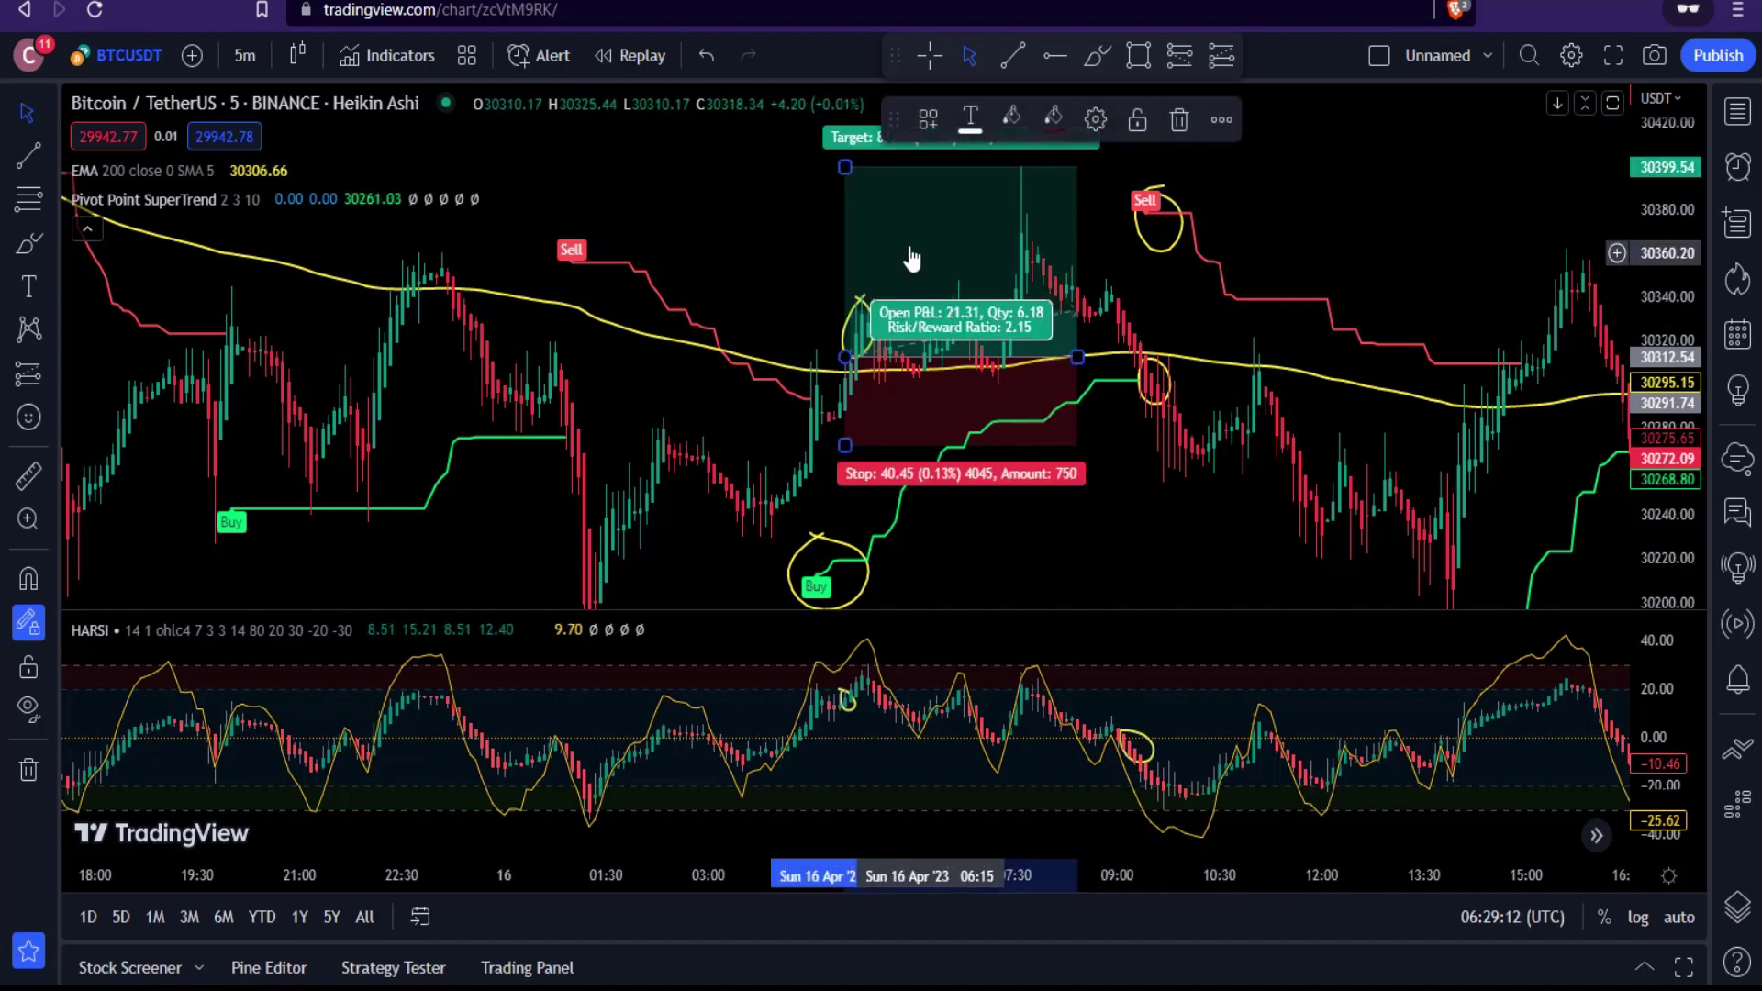
{"action": "left_click_drag", "start_coordinate": [846, 167], "coordinate": [844, 226]}
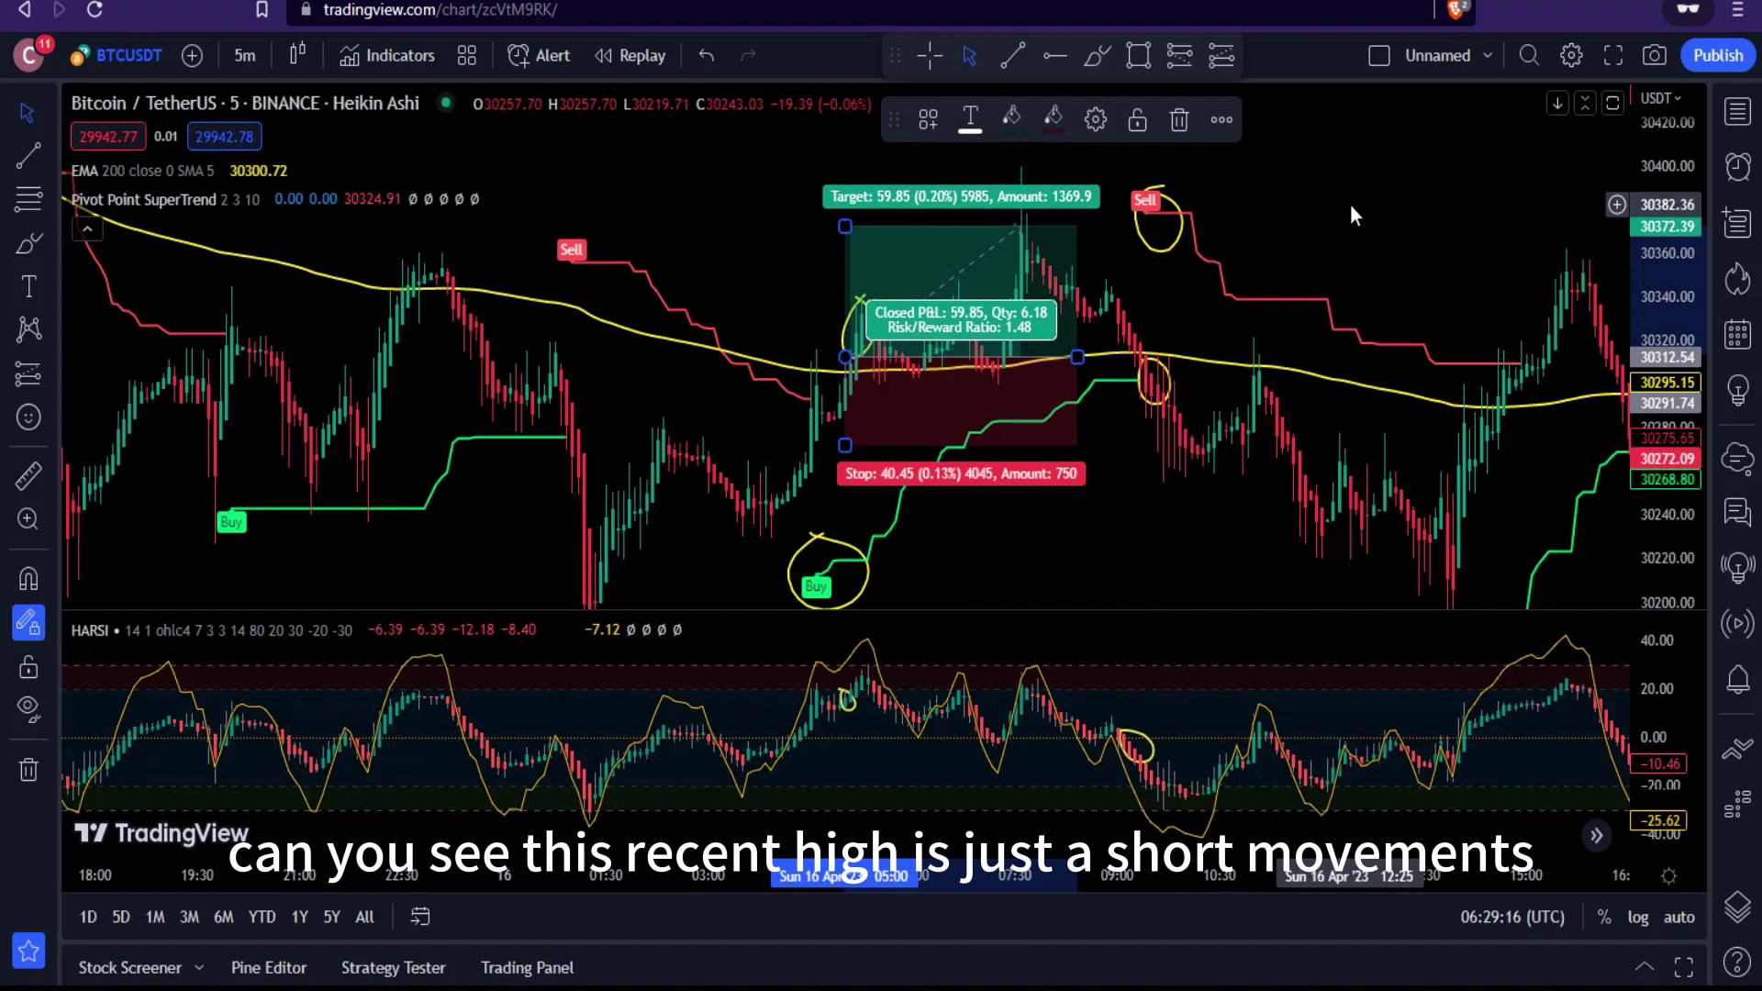
{"action": "left_click", "coordinate": [1165, 560]}
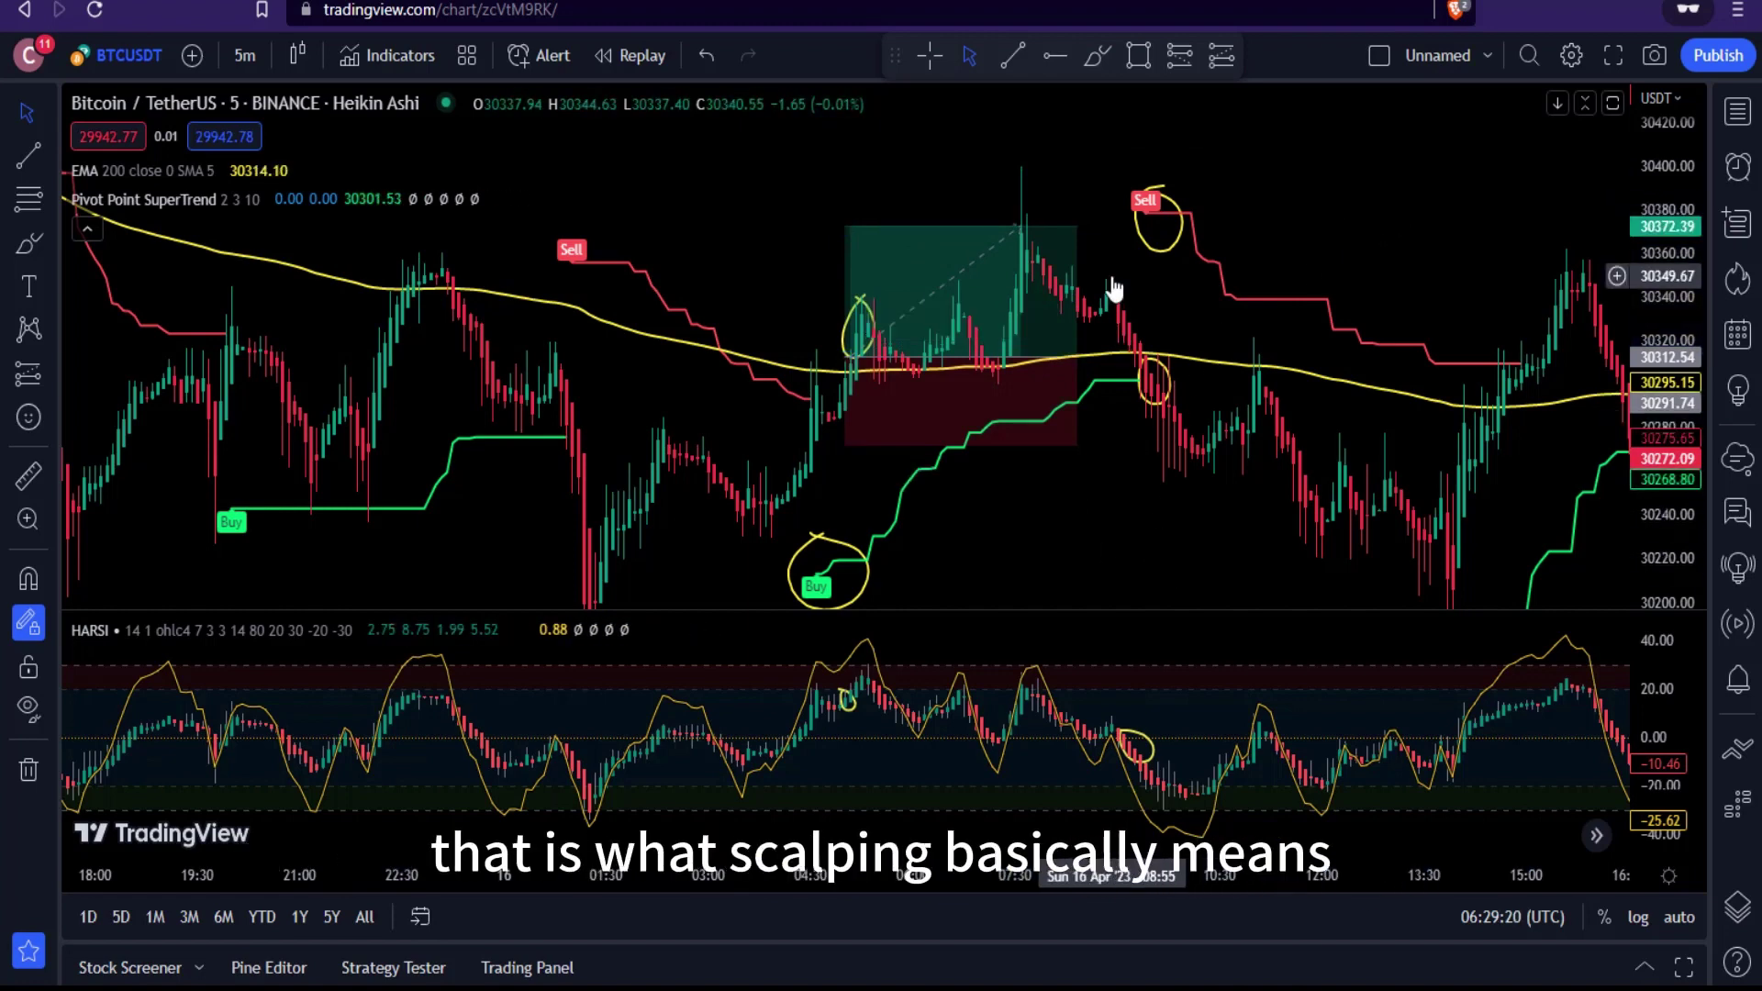
Brush-circle the earlier Sell label, its long wick and the matching HARSI dip
{"action": "left_click_drag", "start_coordinate": [1172, 532], "coordinate": [1466, 504]}
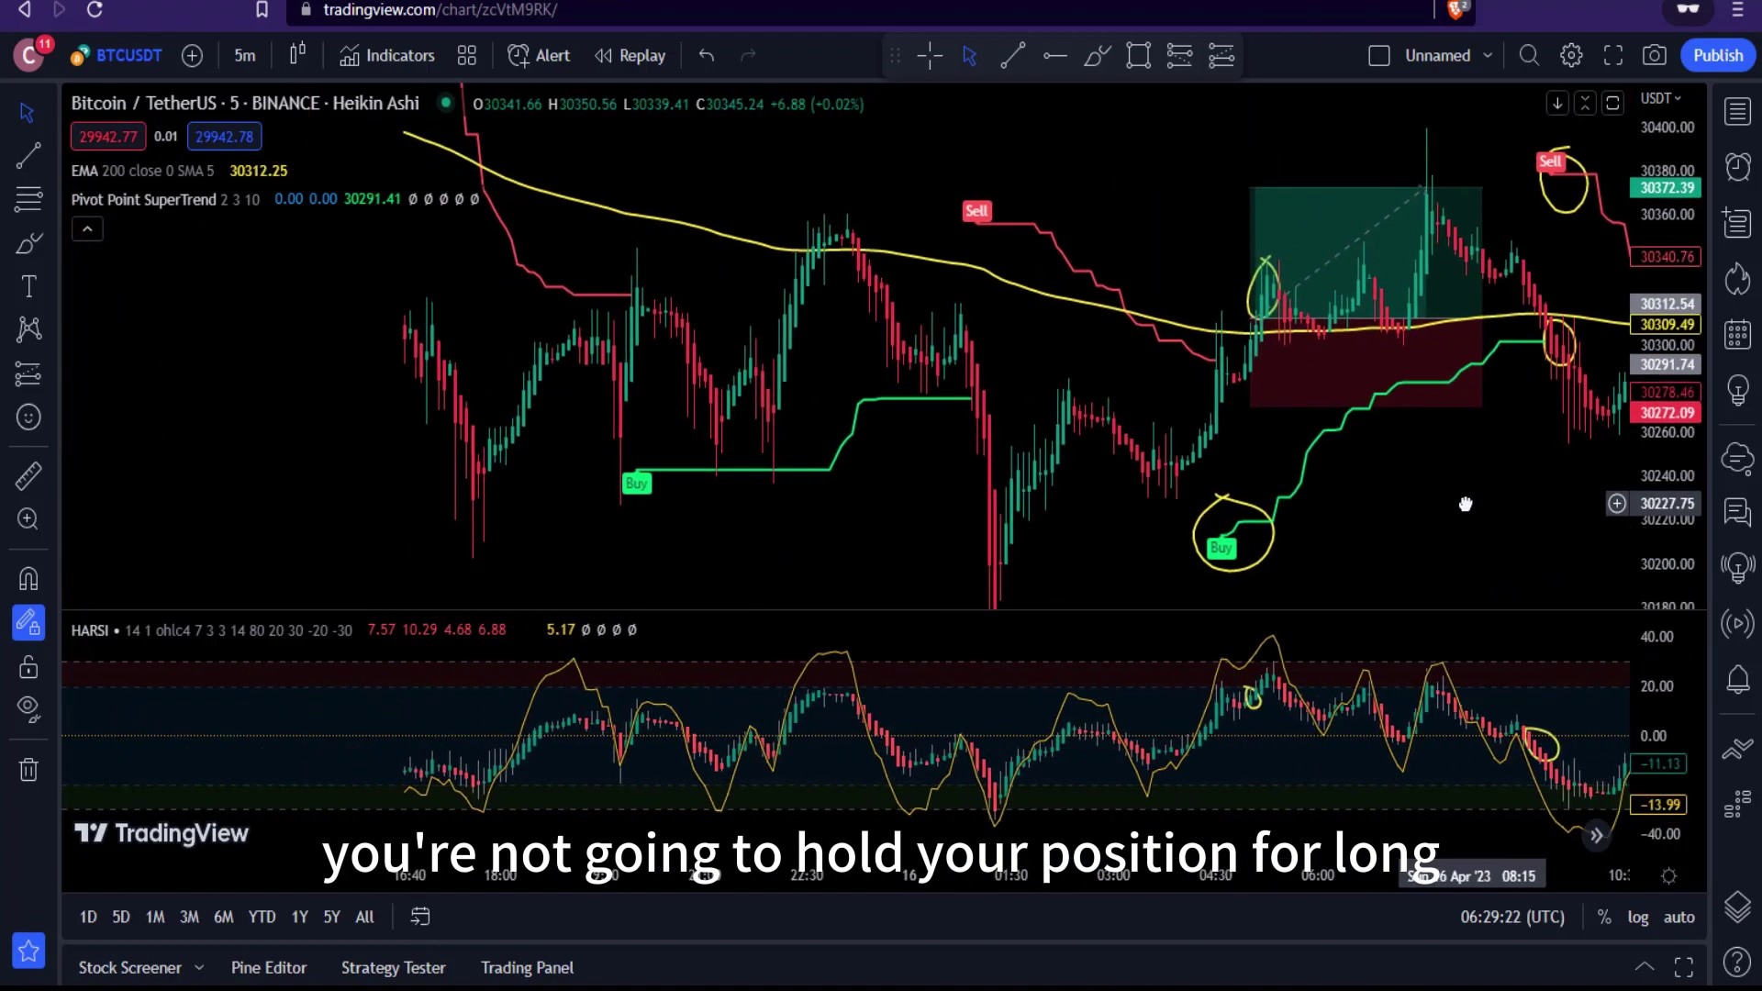
{"action": "left_click_drag", "start_coordinate": [1140, 539], "coordinate": [1163, 440]}
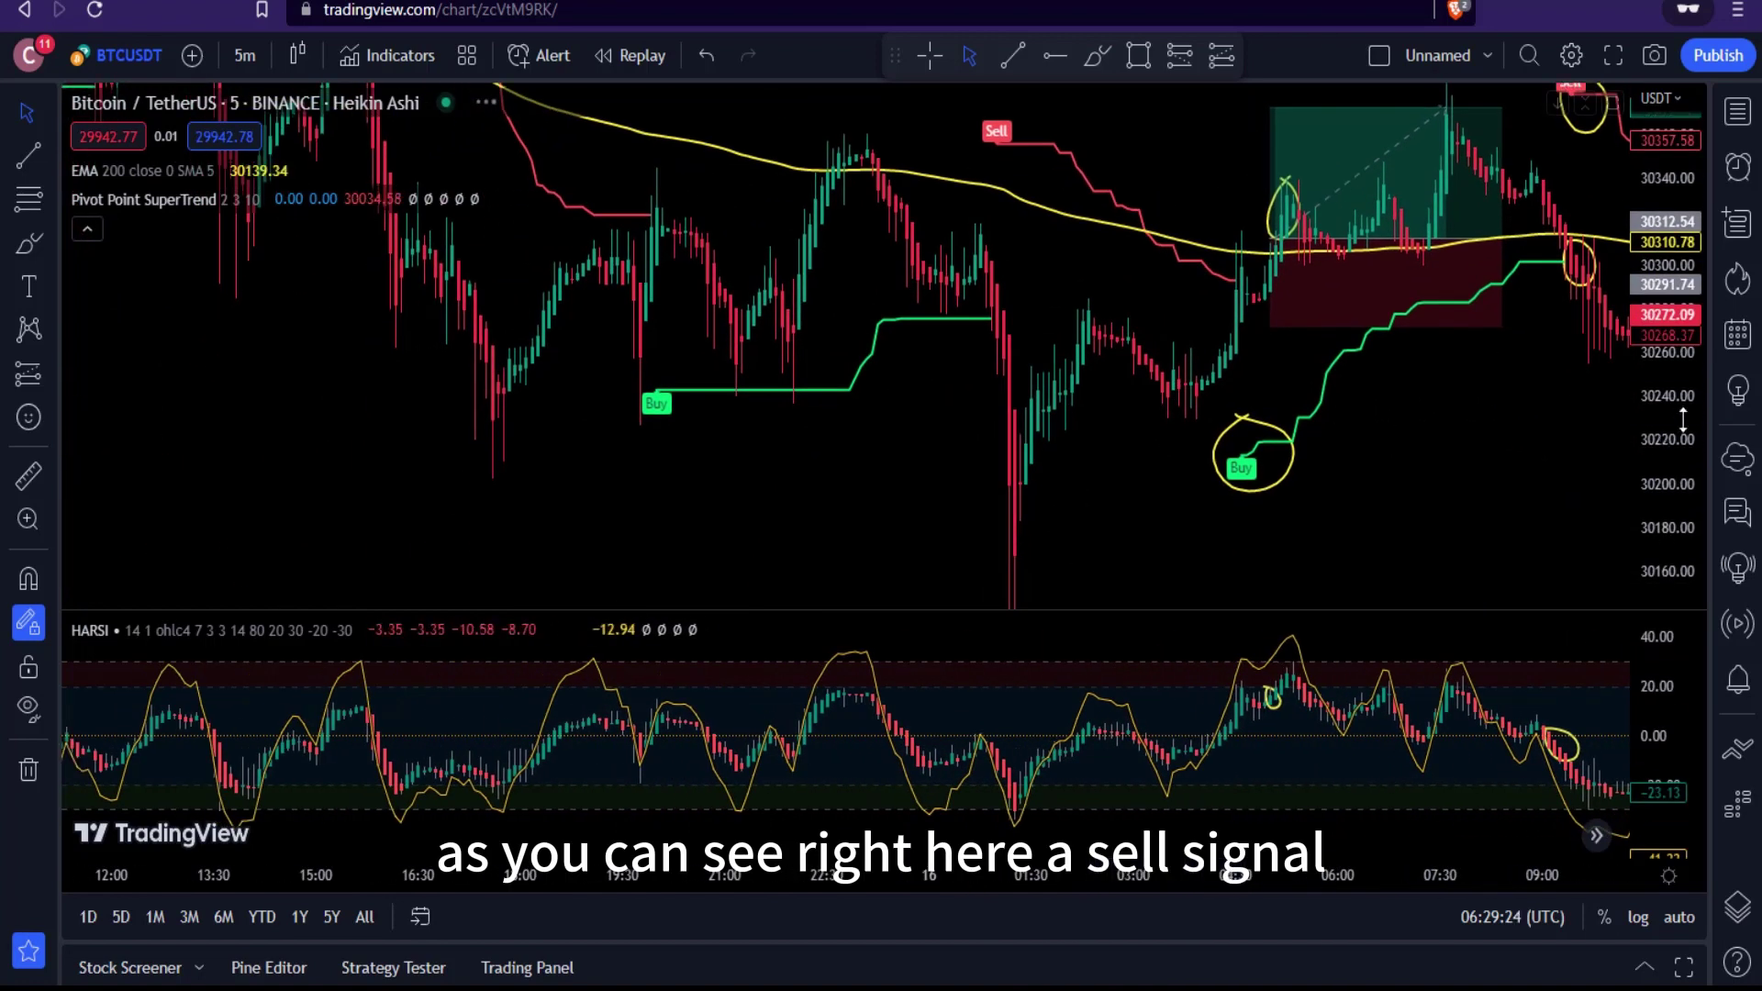
{"action": "left_click_drag", "start_coordinate": [1683, 419], "coordinate": [1683, 482]}
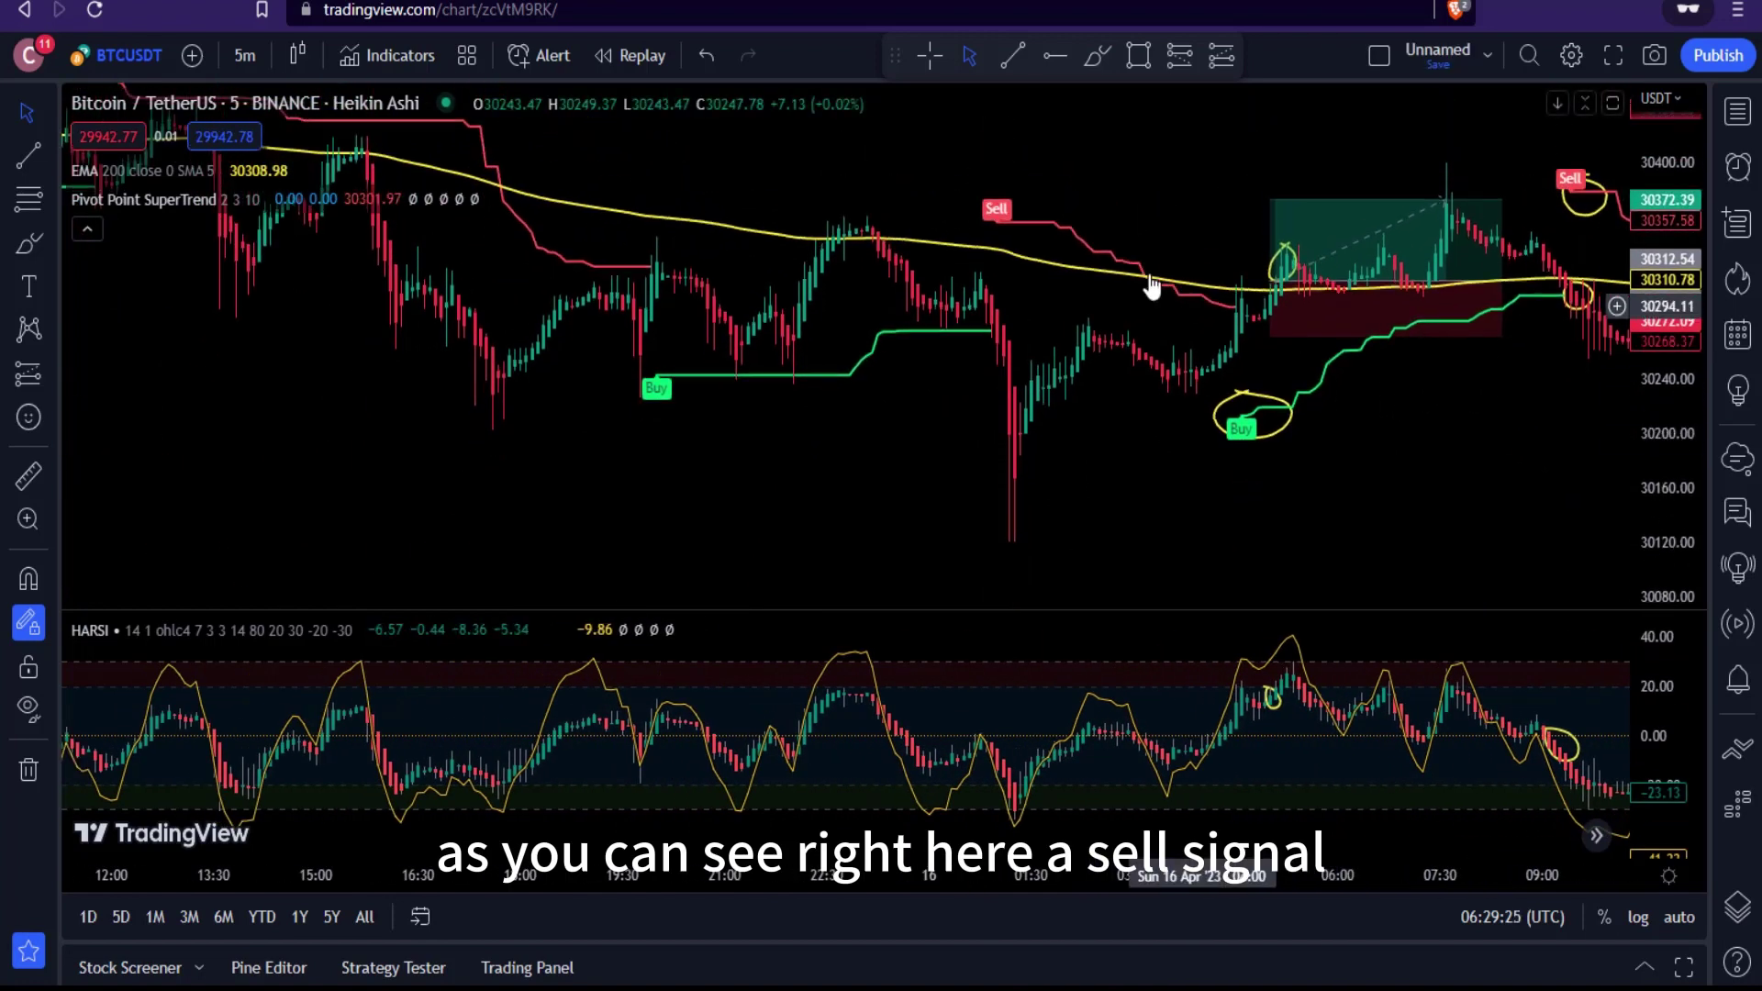
{"action": "left_click", "coordinate": [1098, 58]}
{"action": "mouse_move", "coordinate": [998, 163]}
{"action": "left_mouse_down"}
{"action": "mouse_move", "coordinate": [945, 224]}
{"action": "mouse_move", "coordinate": [998, 163]}
{"action": "left_mouse_up"}
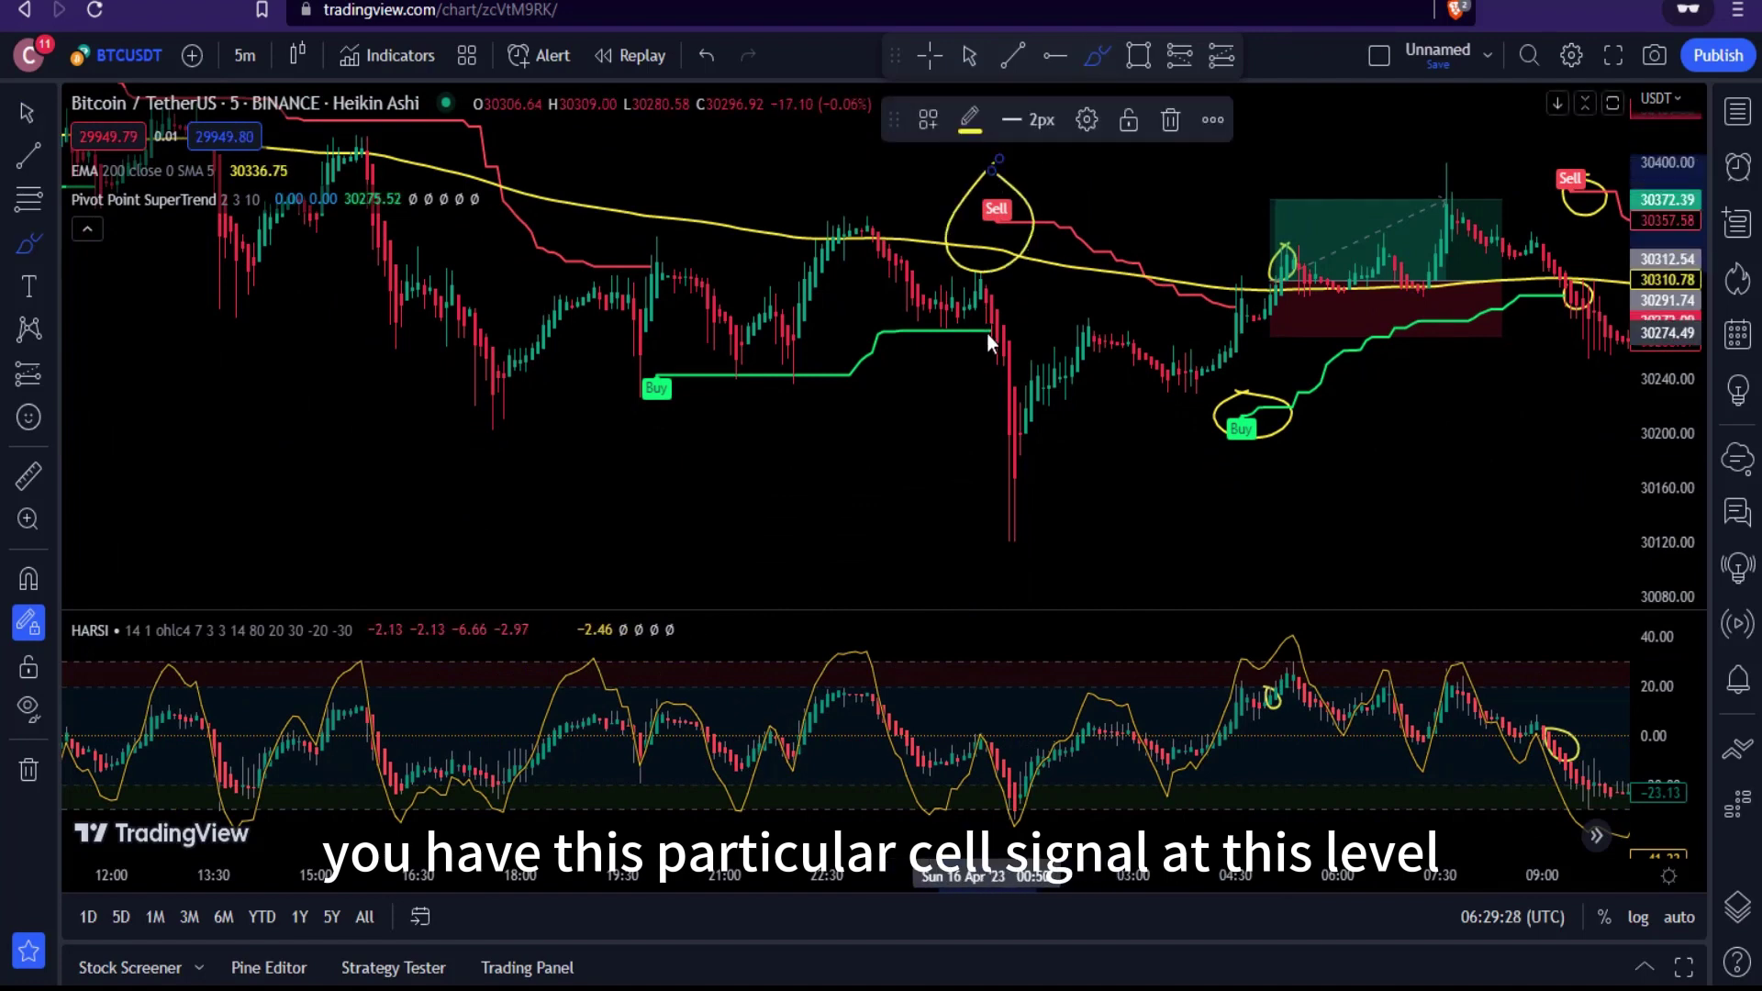
{"action": "mouse_move", "coordinate": [987, 307]}
{"action": "left_mouse_down"}
{"action": "mouse_move", "coordinate": [973, 329]}
{"action": "mouse_move", "coordinate": [1008, 327]}
{"action": "mouse_move", "coordinate": [991, 307]}
{"action": "left_mouse_up"}
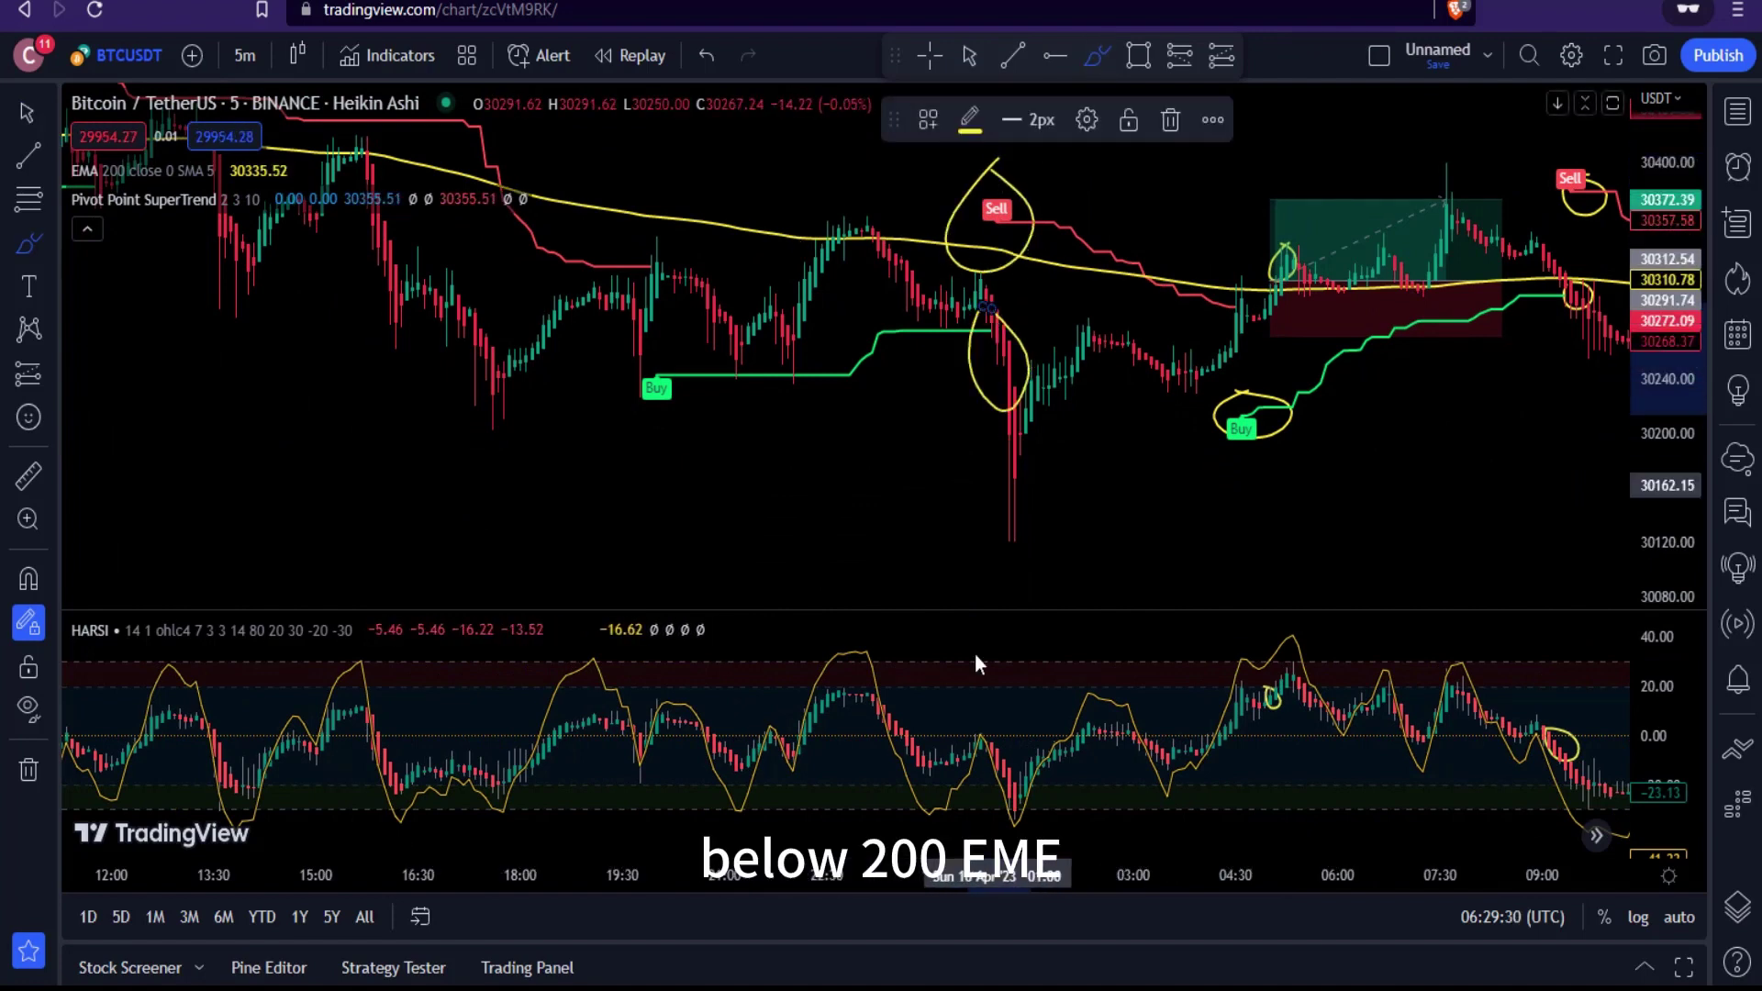
{"action": "left_click_drag", "start_coordinate": [991, 745], "coordinate": [993, 791]}
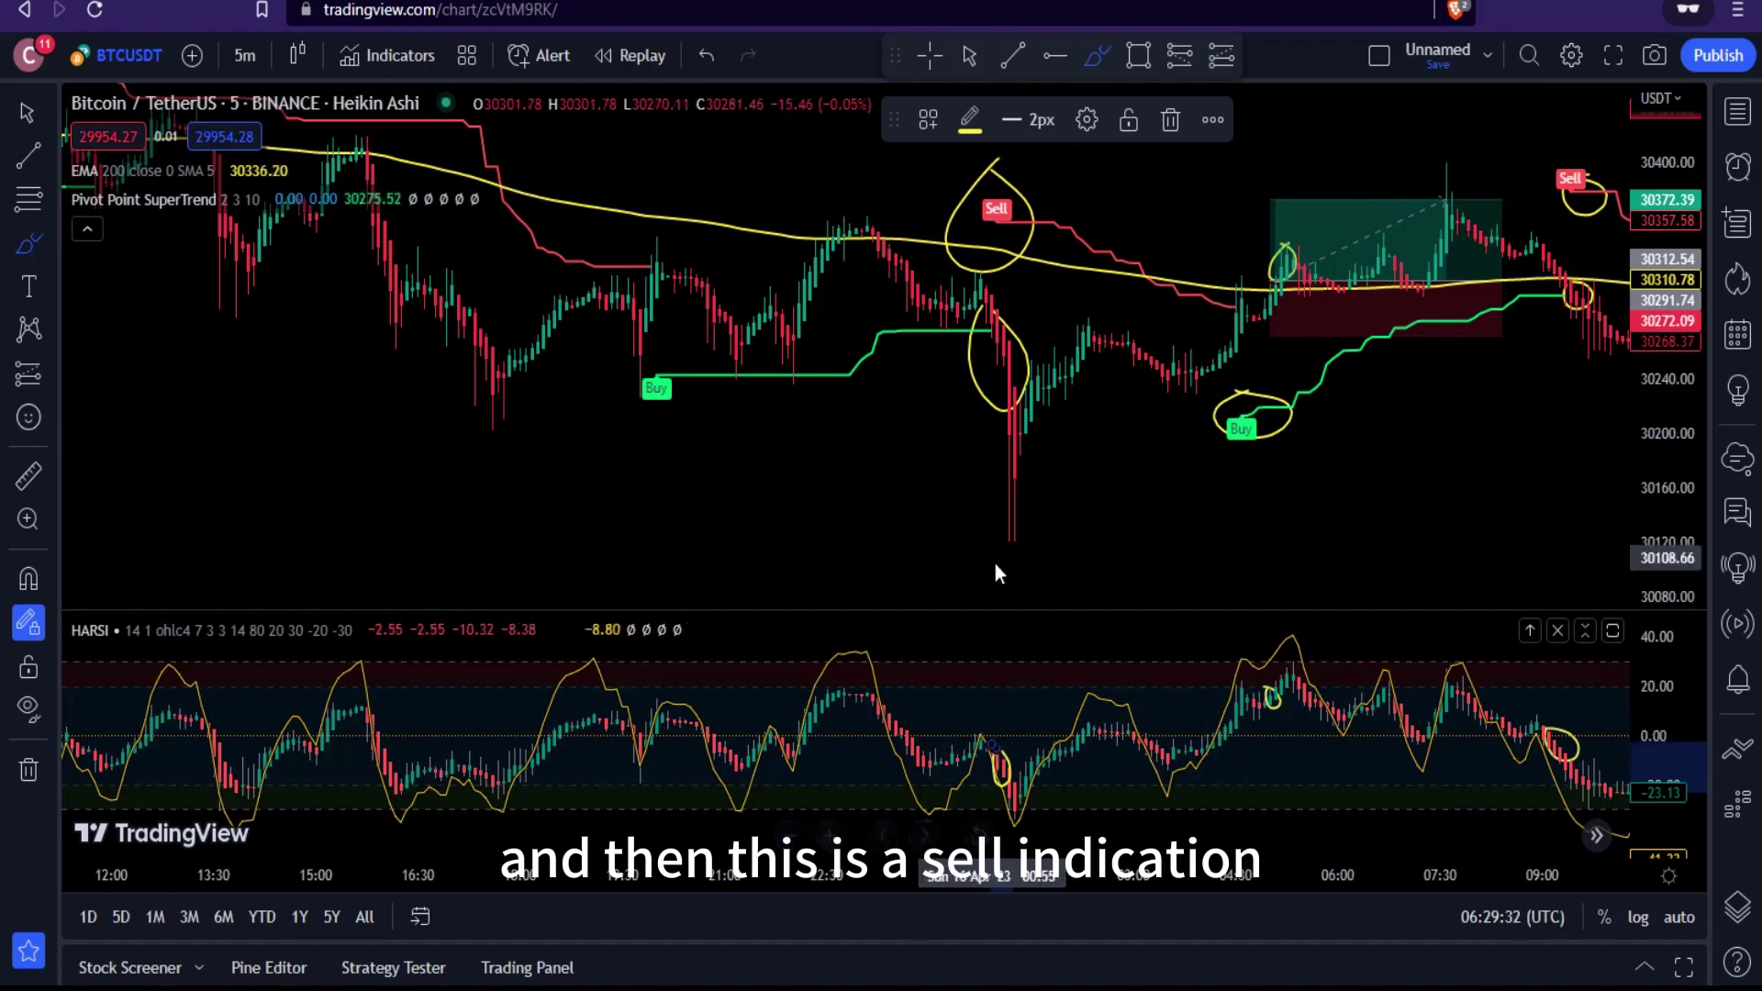
Add a short position at the Sell entry: stop 0.23% above the high, 0.32% target, 1.41 risk/reward
{"action": "left_click", "coordinate": [1175, 58]}
{"action": "left_click", "coordinate": [987, 312]}
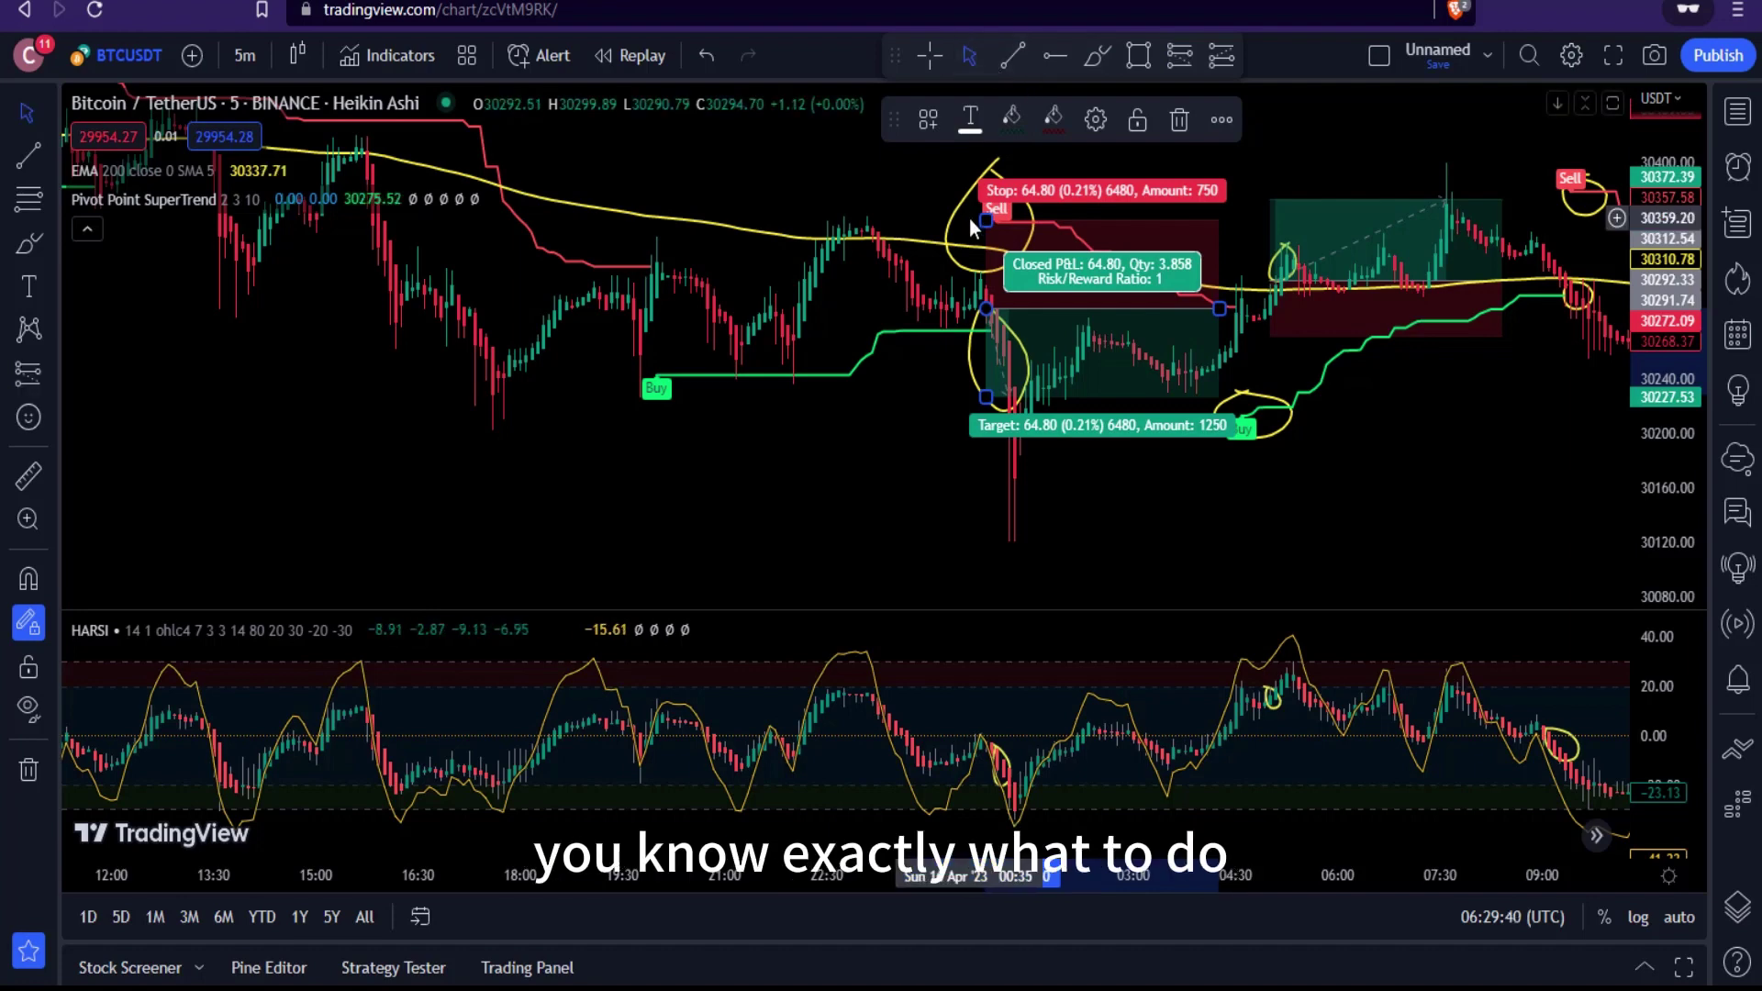
{"action": "left_click_drag", "start_coordinate": [970, 219], "coordinate": [971, 211]}
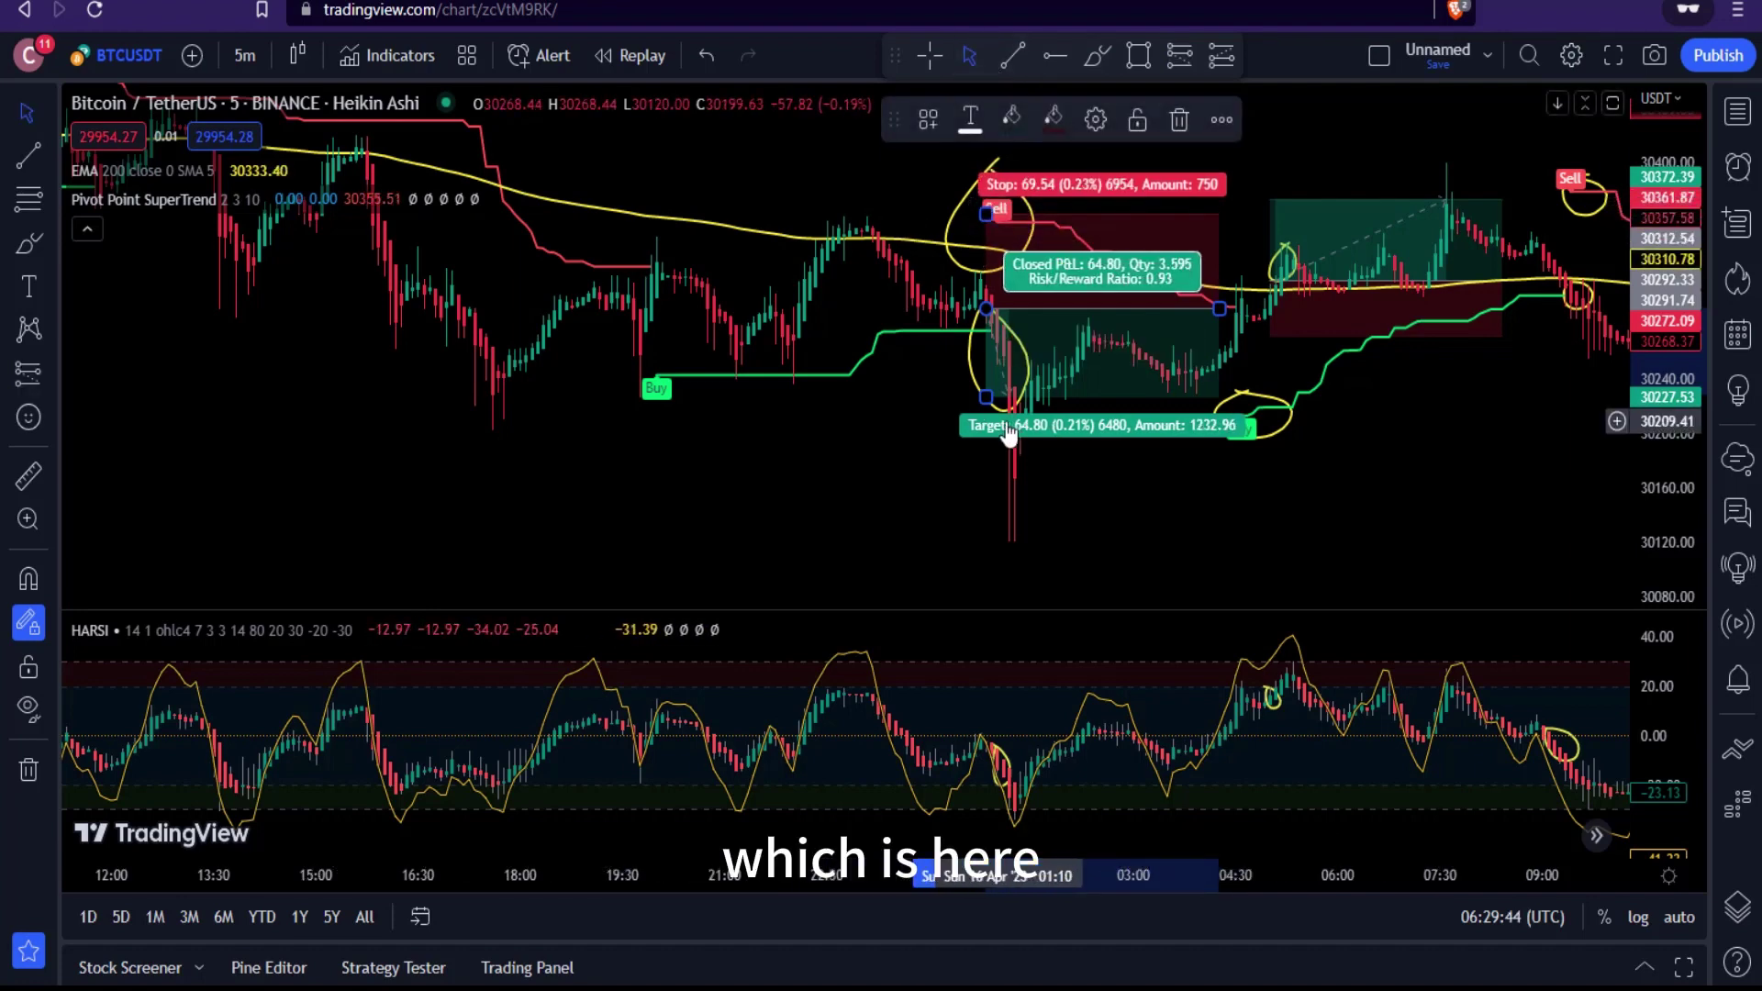
{"action": "mouse_move", "coordinate": [984, 400]}
{"action": "left_mouse_down"}
{"action": "mouse_move", "coordinate": [985, 442]}
{"action": "mouse_move", "coordinate": [963, 424]}
{"action": "left_mouse_up"}
{"action": "left_click", "coordinate": [1109, 471]}
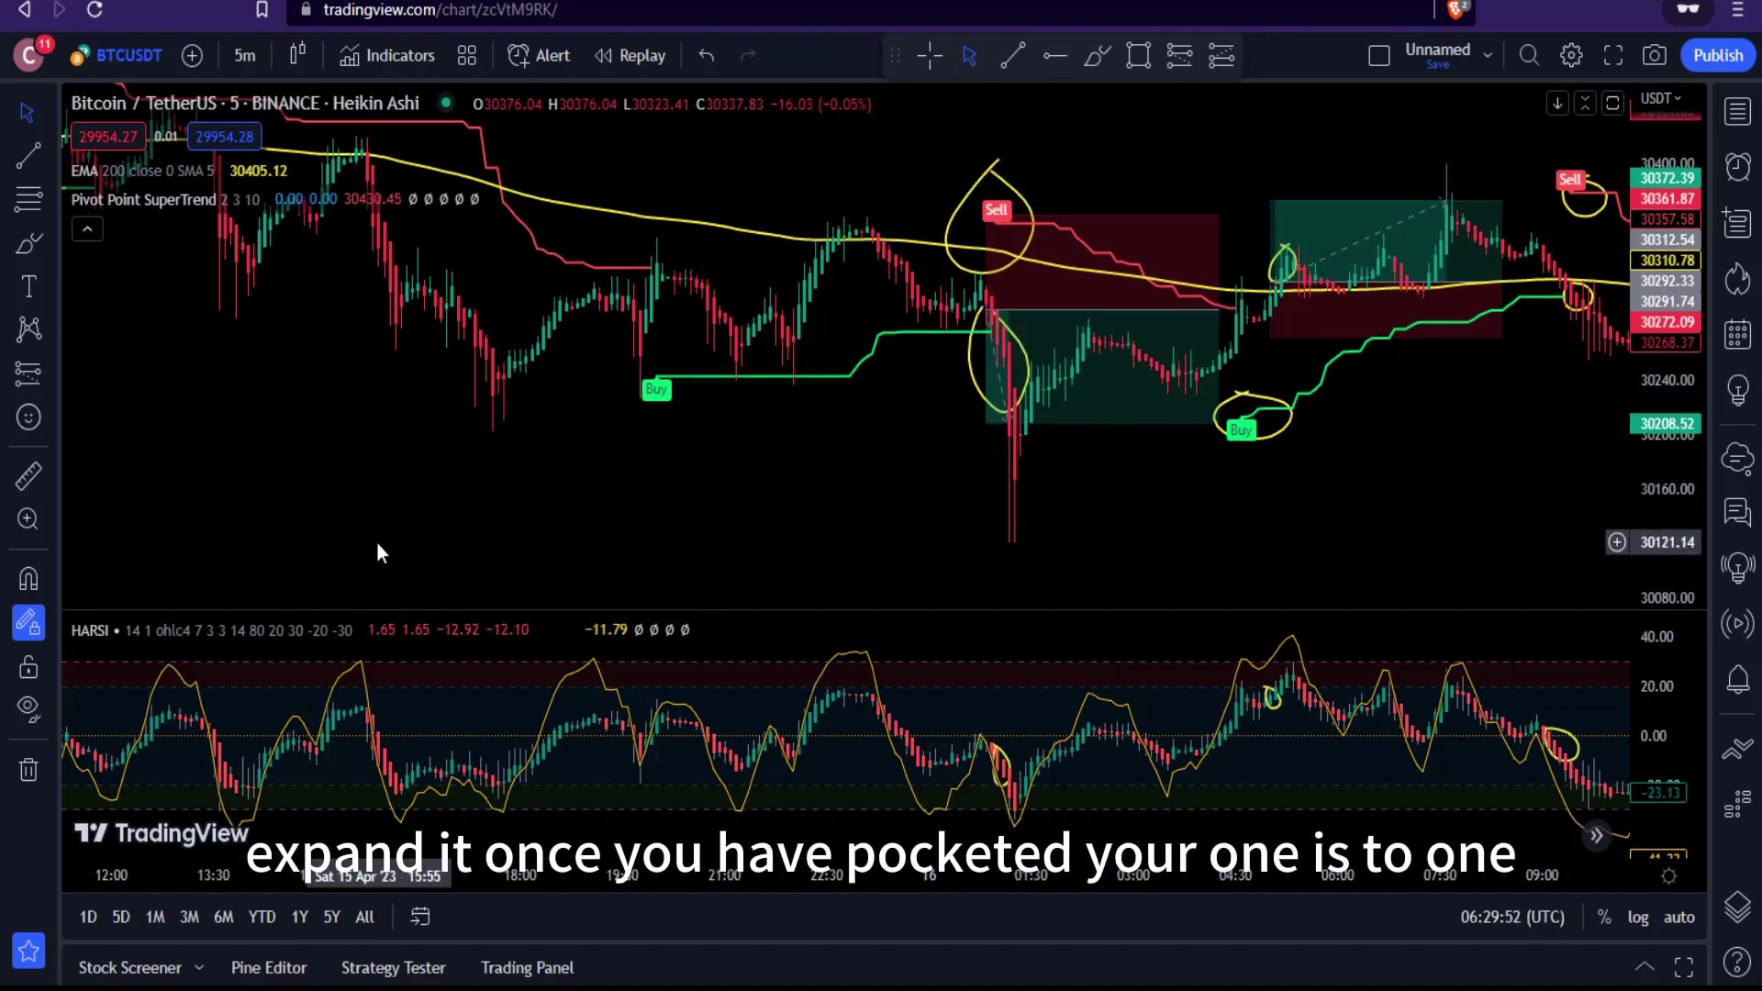
Brush-circle the candles turning down at the 200 EMA and the matching HARSI turn
{"action": "left_click_drag", "start_coordinate": [324, 459], "coordinate": [609, 444]}
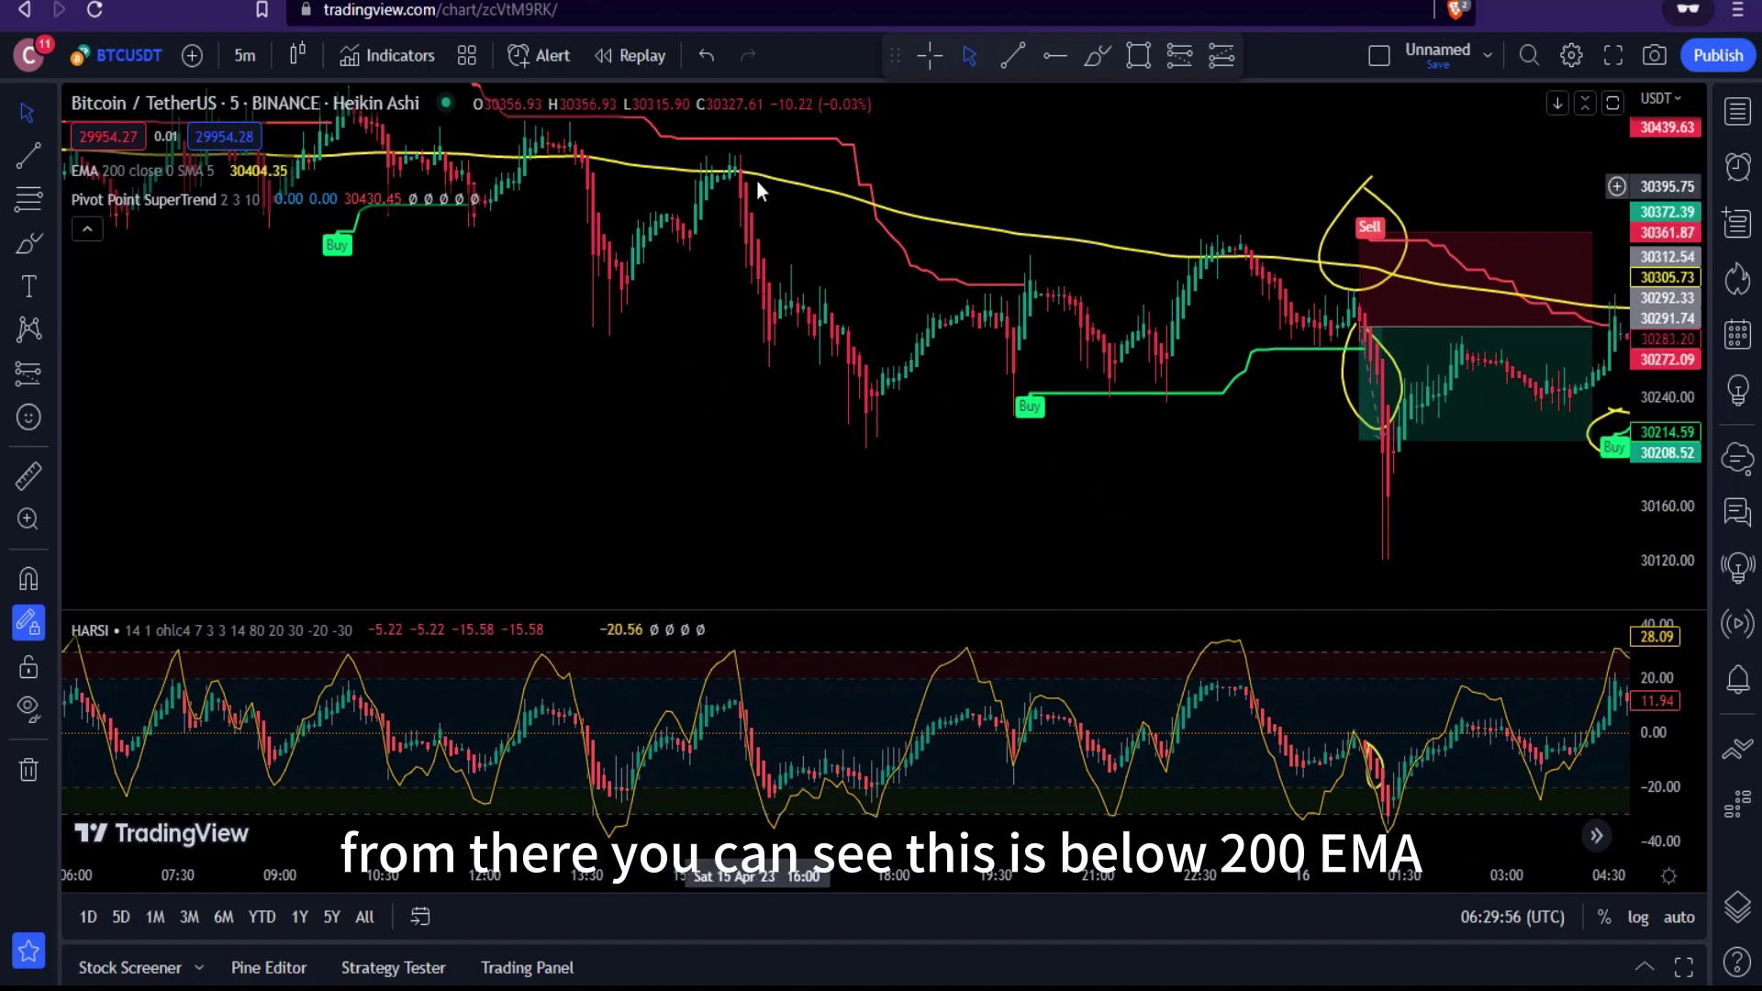
{"action": "left_click", "coordinate": [1094, 57]}
{"action": "mouse_move", "coordinate": [743, 198]}
{"action": "left_mouse_down"}
{"action": "mouse_move", "coordinate": [753, 270]}
{"action": "mouse_move", "coordinate": [736, 184]}
{"action": "left_mouse_up"}
{"action": "mouse_move", "coordinate": [745, 686]}
{"action": "left_mouse_down"}
{"action": "mouse_move", "coordinate": [738, 768]}
{"action": "mouse_move", "coordinate": [745, 690]}
{"action": "left_mouse_up"}
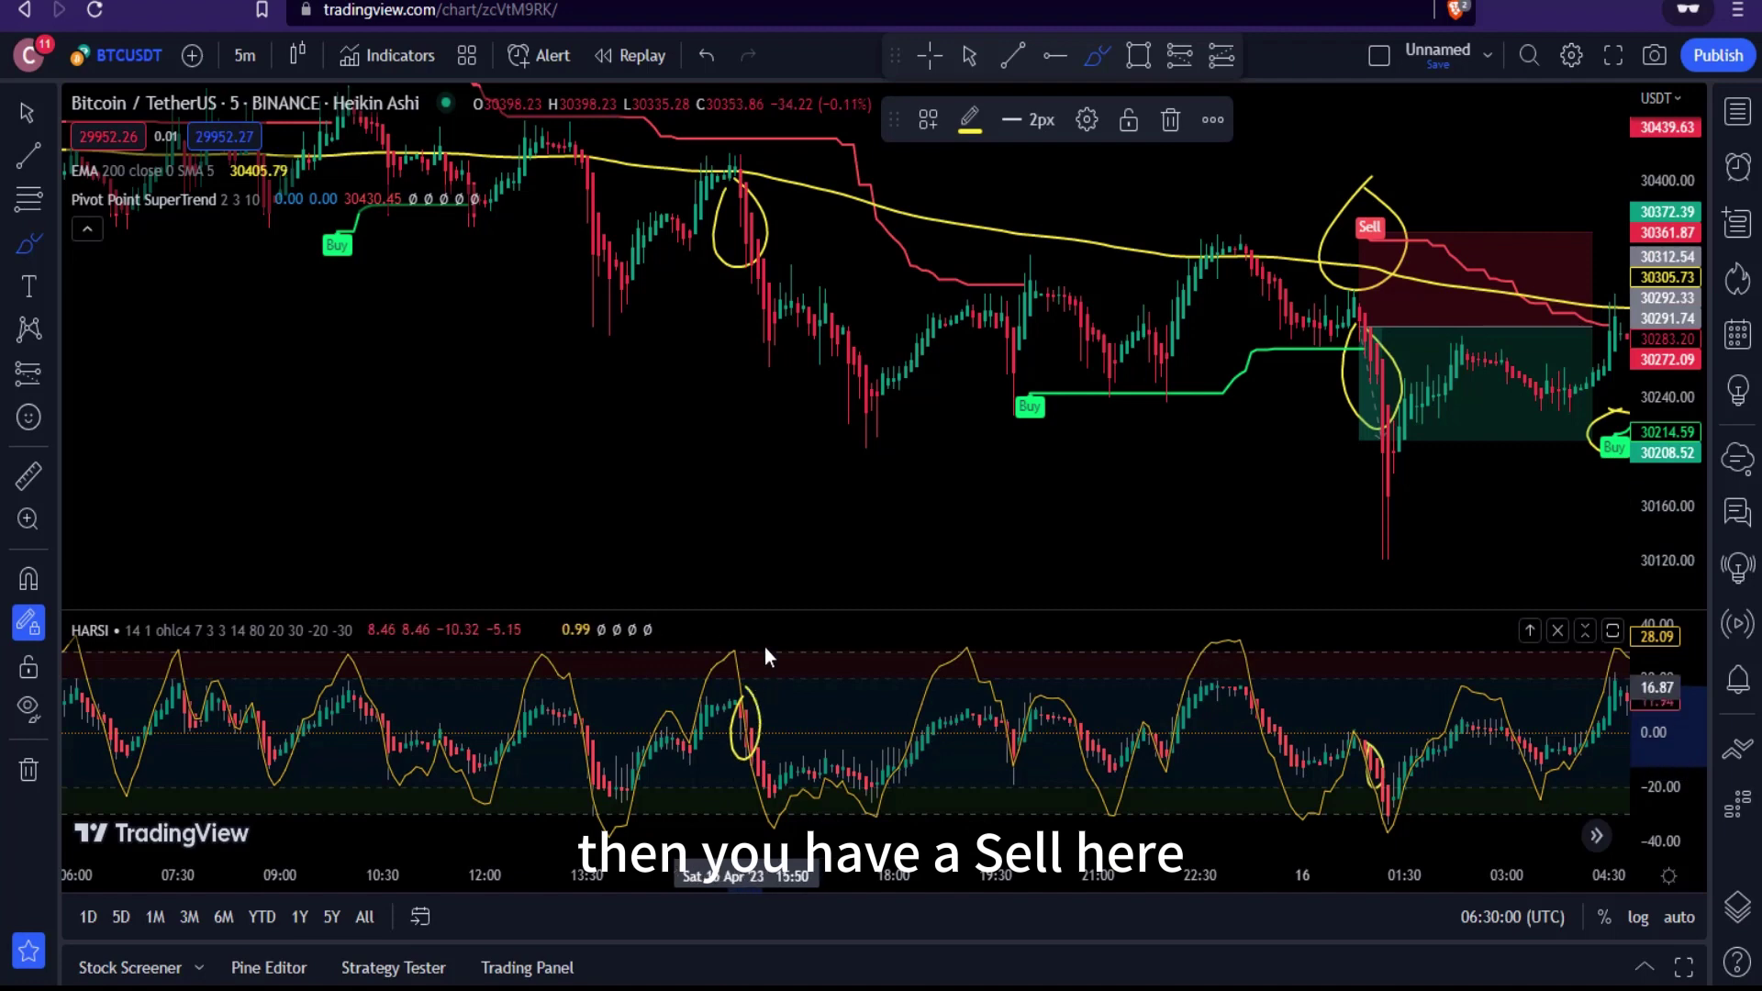
Return to the cursor and pan the chart further back into older candles
{"action": "left_click", "coordinate": [969, 56]}
{"action": "left_click_drag", "start_coordinate": [506, 181], "coordinate": [531, 267]}
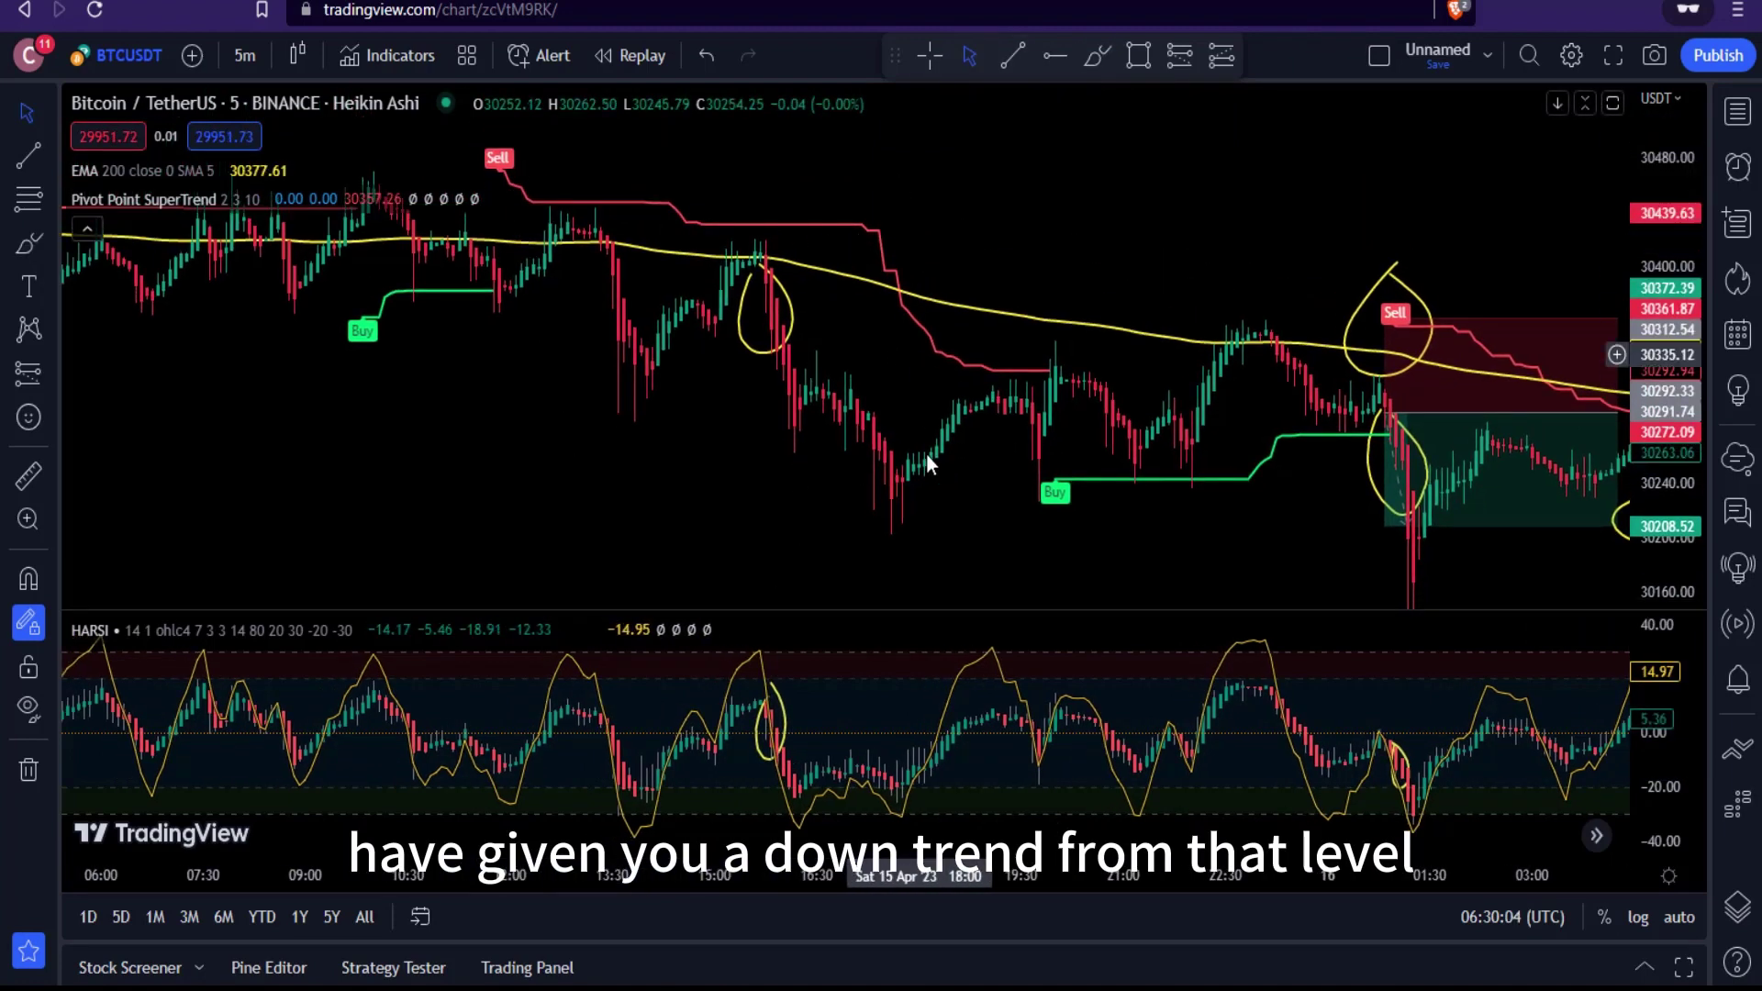
{"action": "left_click_drag", "start_coordinate": [460, 482], "coordinate": [838, 425]}
{"action": "left_click_drag", "start_coordinate": [624, 417], "coordinate": [820, 437]}
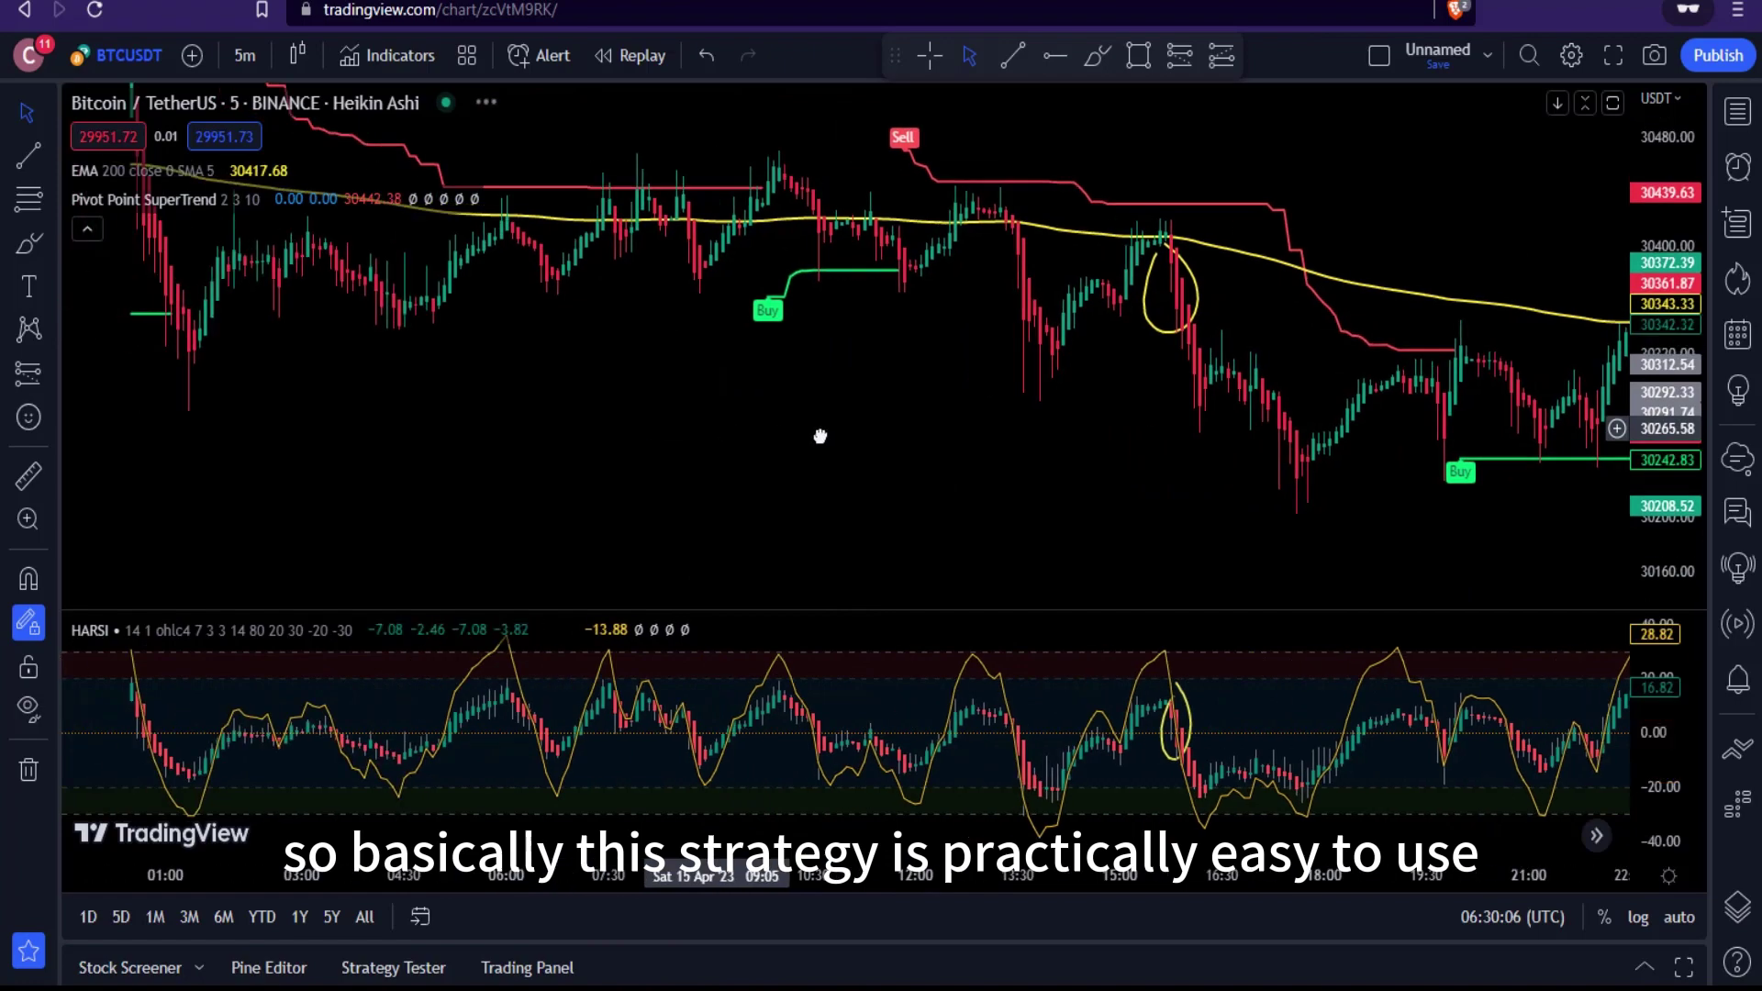
{"action": "left_click_drag", "start_coordinate": [556, 448], "coordinate": [982, 558]}
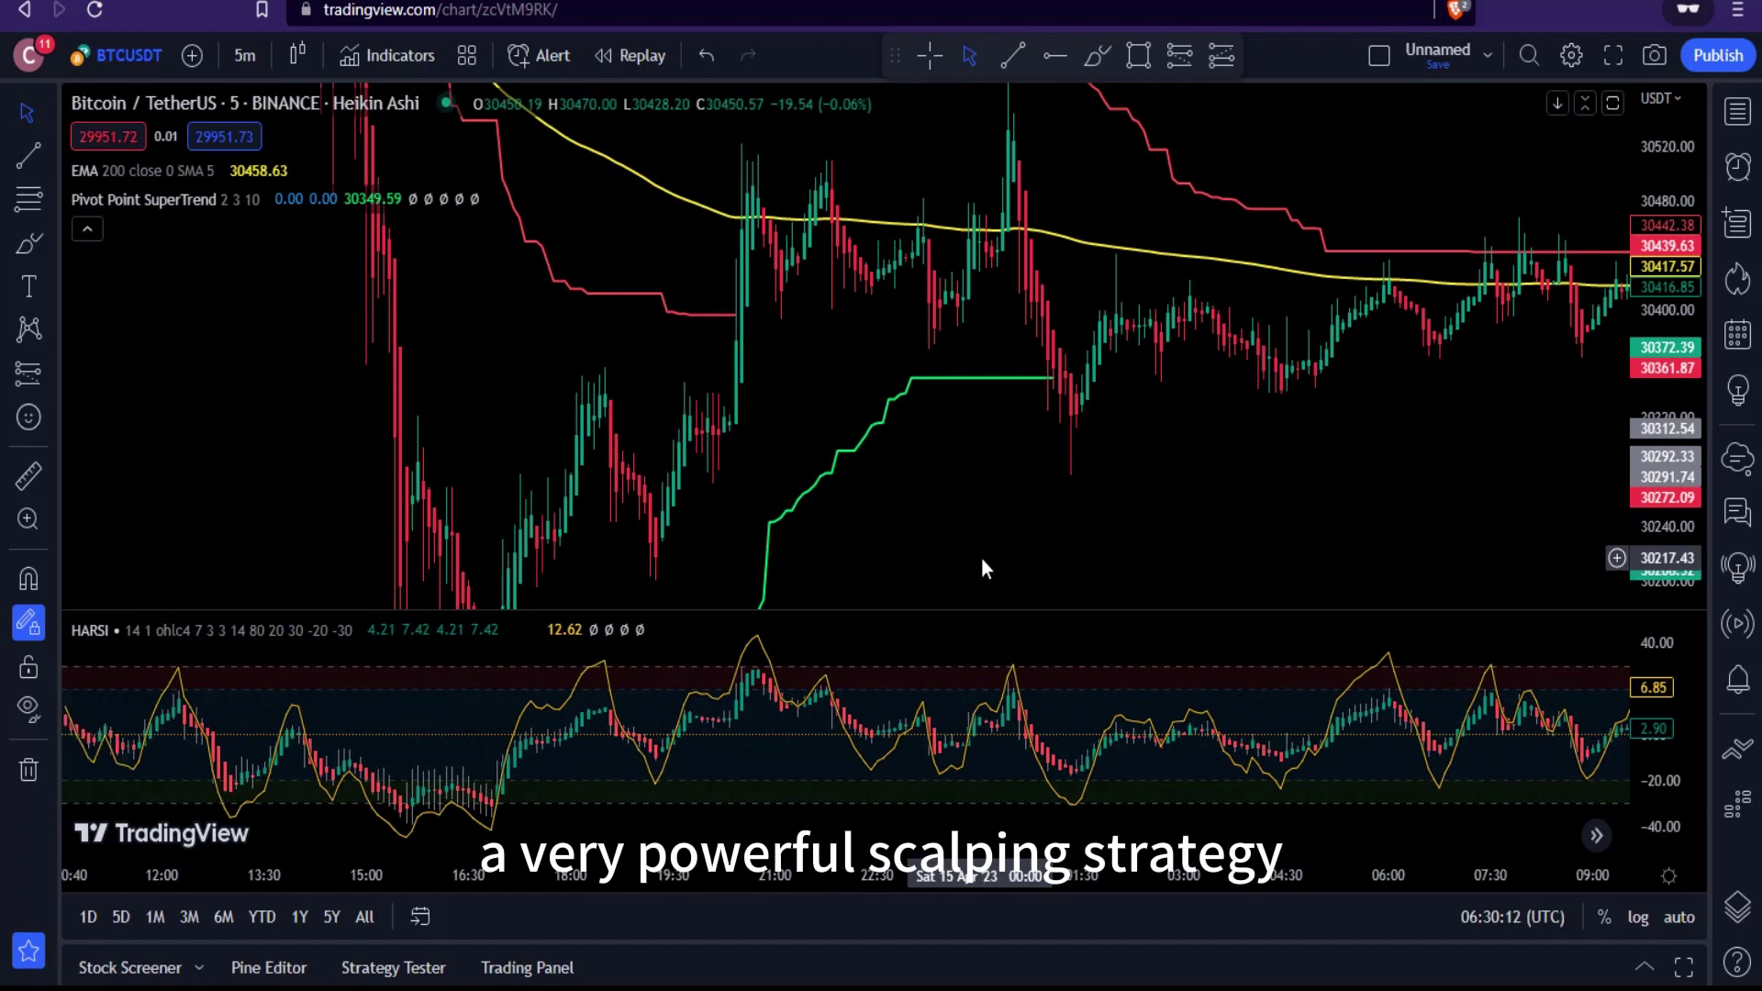